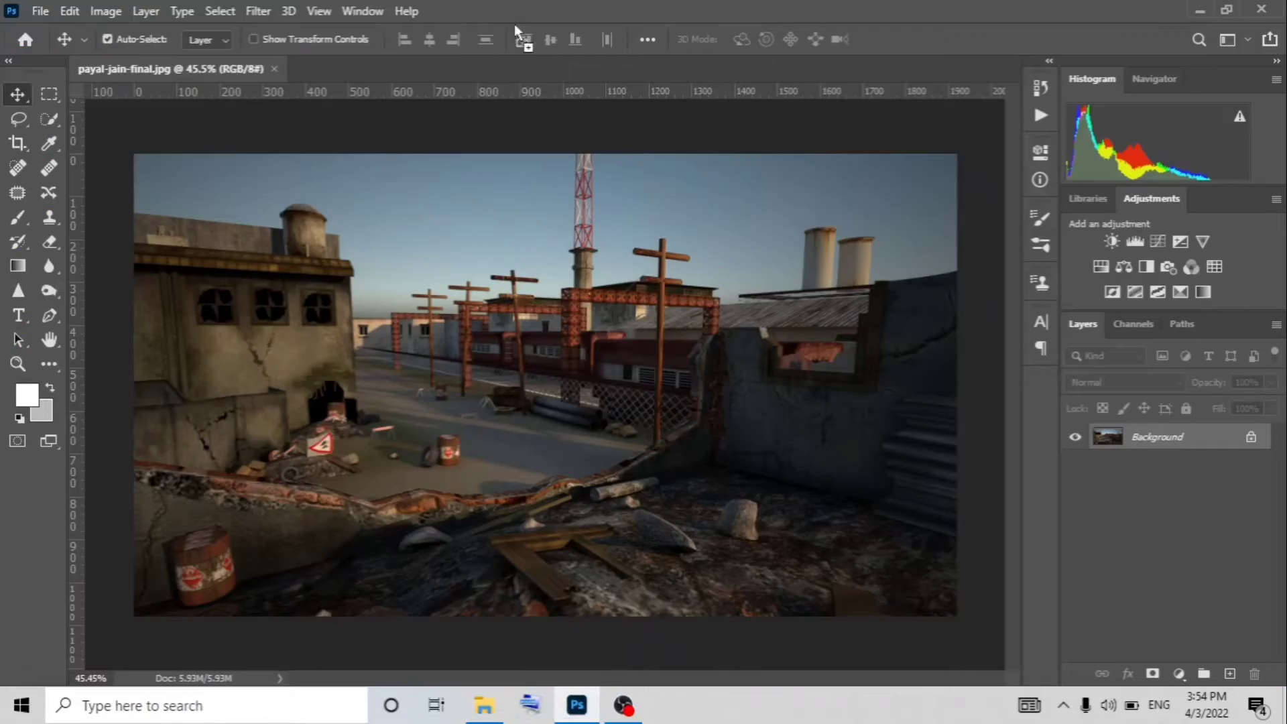
Step: Place the industrial ruin scene beneath the model in model.png, scaled to fill the canvas (101%)
{"action": "left_click_drag", "start_coordinate": [513, 22], "coordinate": [496, 58]}
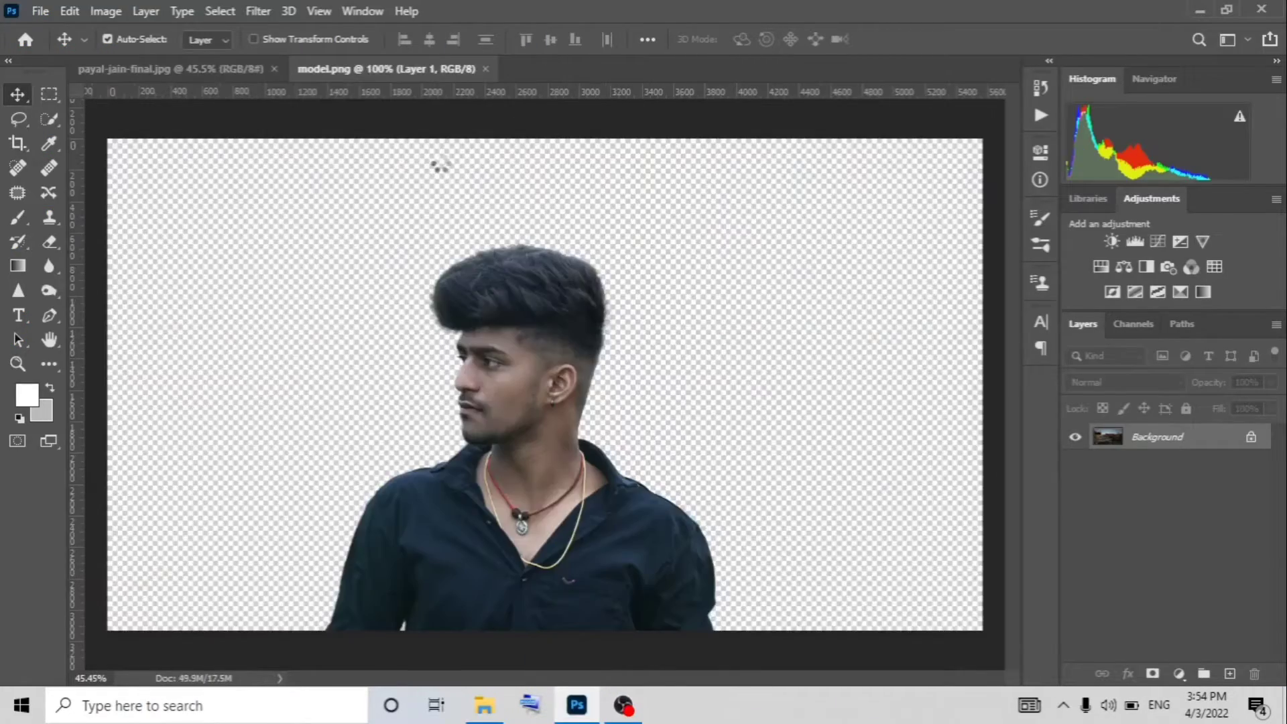
{"action": "mouse_move", "coordinate": [437, 161]}
{"action": "left_mouse_down"}
{"action": "mouse_move", "coordinate": [272, 253]}
{"action": "mouse_move", "coordinate": [376, 201]}
{"action": "left_mouse_up"}
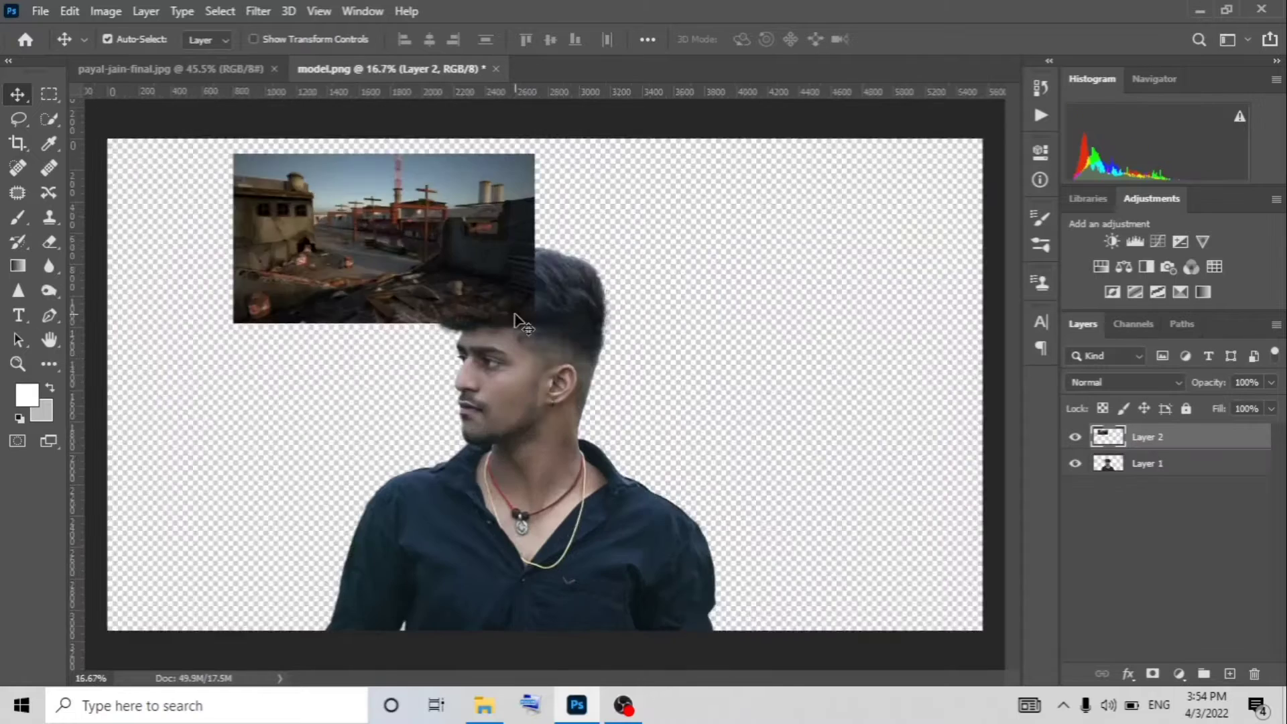
{"action": "key", "text": "ctrl+minus"}
{"action": "left_click_drag", "start_coordinate": [1147, 436], "coordinate": [1147, 473]}
{"action": "key", "text": "ctrl+minus"}
{"action": "key", "text": "ctrl+t"}
{"action": "mouse_move", "coordinate": [523, 359]}
{"action": "left_mouse_down"}
{"action": "mouse_move", "coordinate": [591, 417]}
{"action": "mouse_move", "coordinate": [948, 639]}
{"action": "left_mouse_up"}
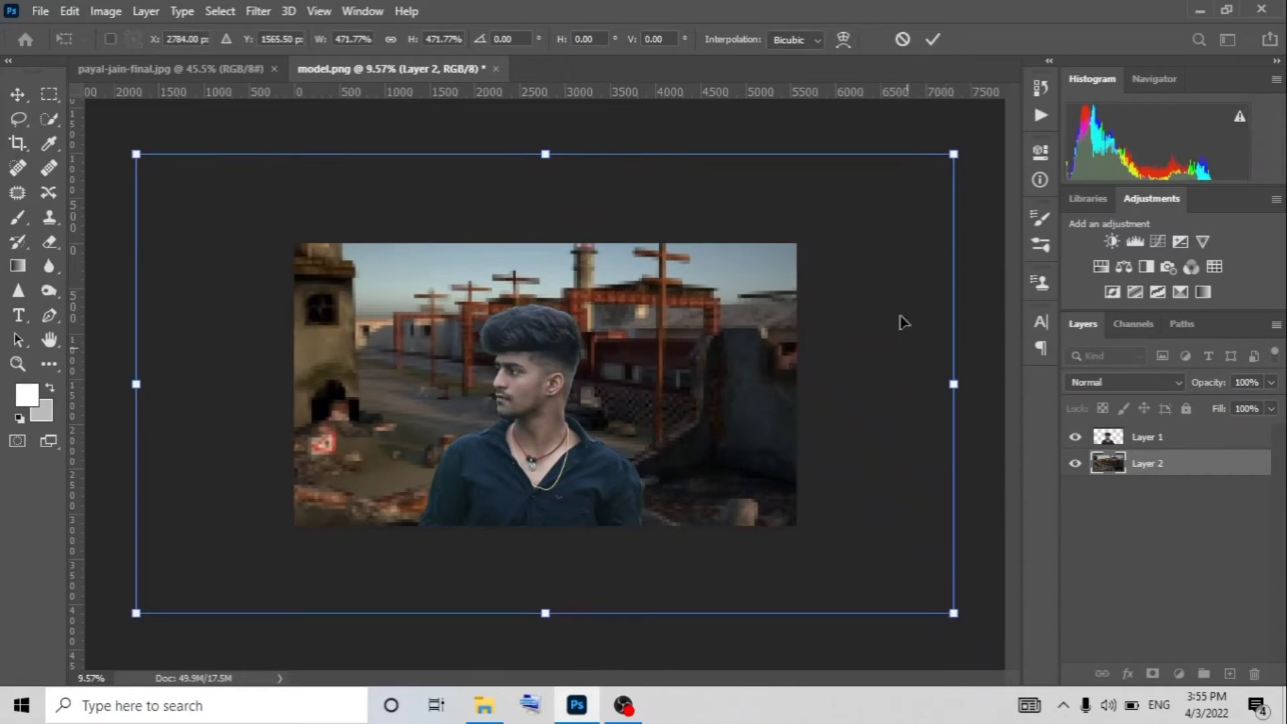
{"action": "left_click", "coordinate": [933, 39]}
{"action": "key", "text": "ctrl+plus"}
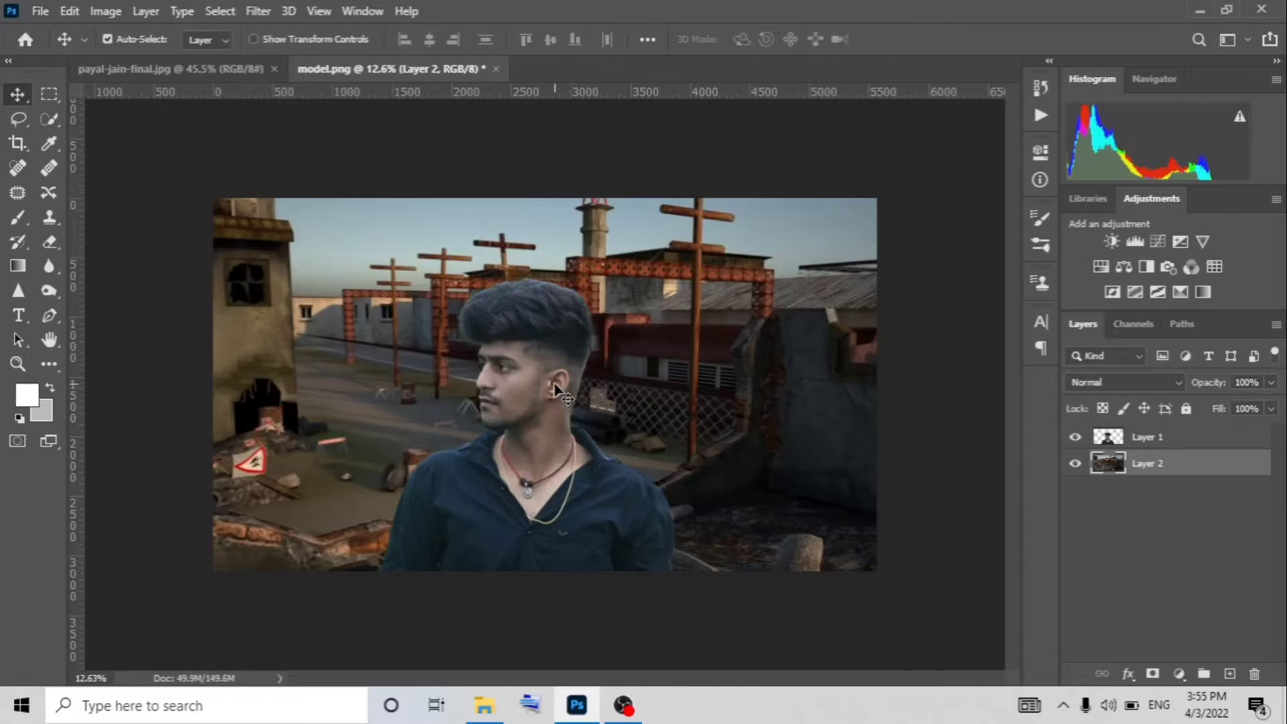
{"action": "key", "text": "ctrl+t"}
{"action": "left_click_drag", "start_coordinate": [408, 42], "coordinate": [412, 45]}
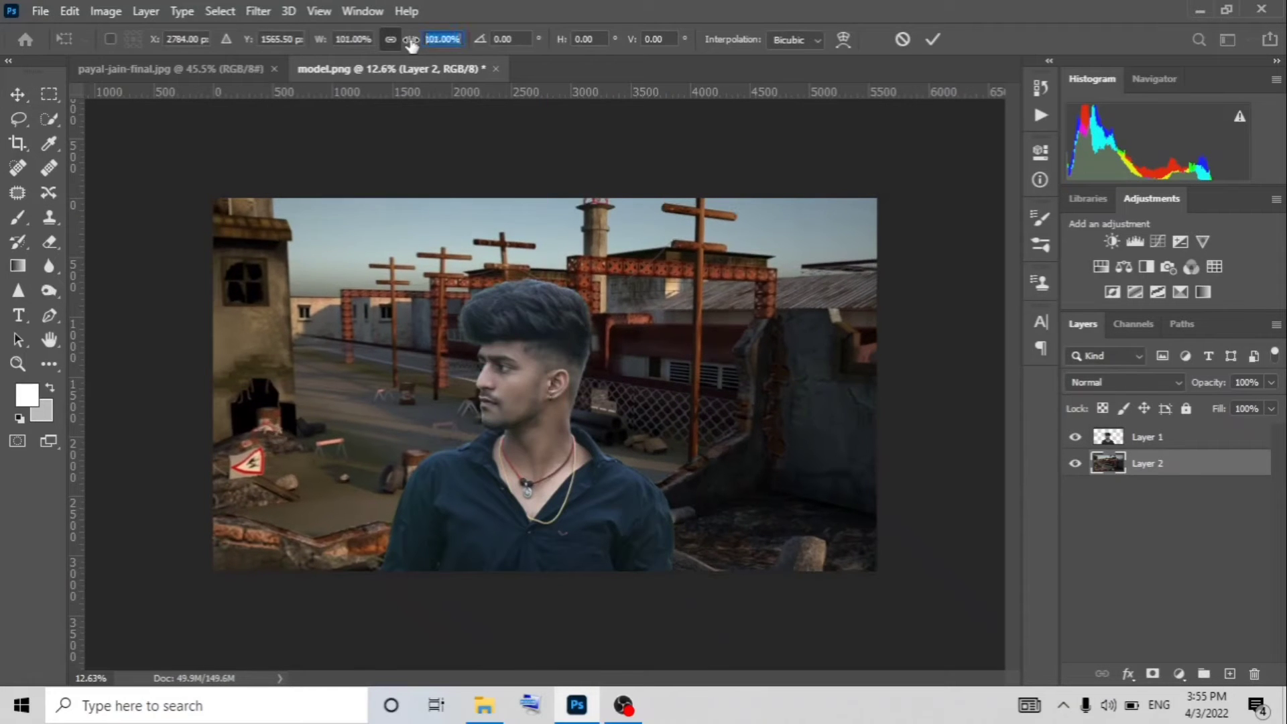
{"action": "left_click", "coordinate": [933, 39]}
Step: Place the google red sunglasses image onto the model's face as a new layer
{"action": "scroll", "coordinate": [542, 540], "scroll_direction": "up", "scroll_amount": 1}
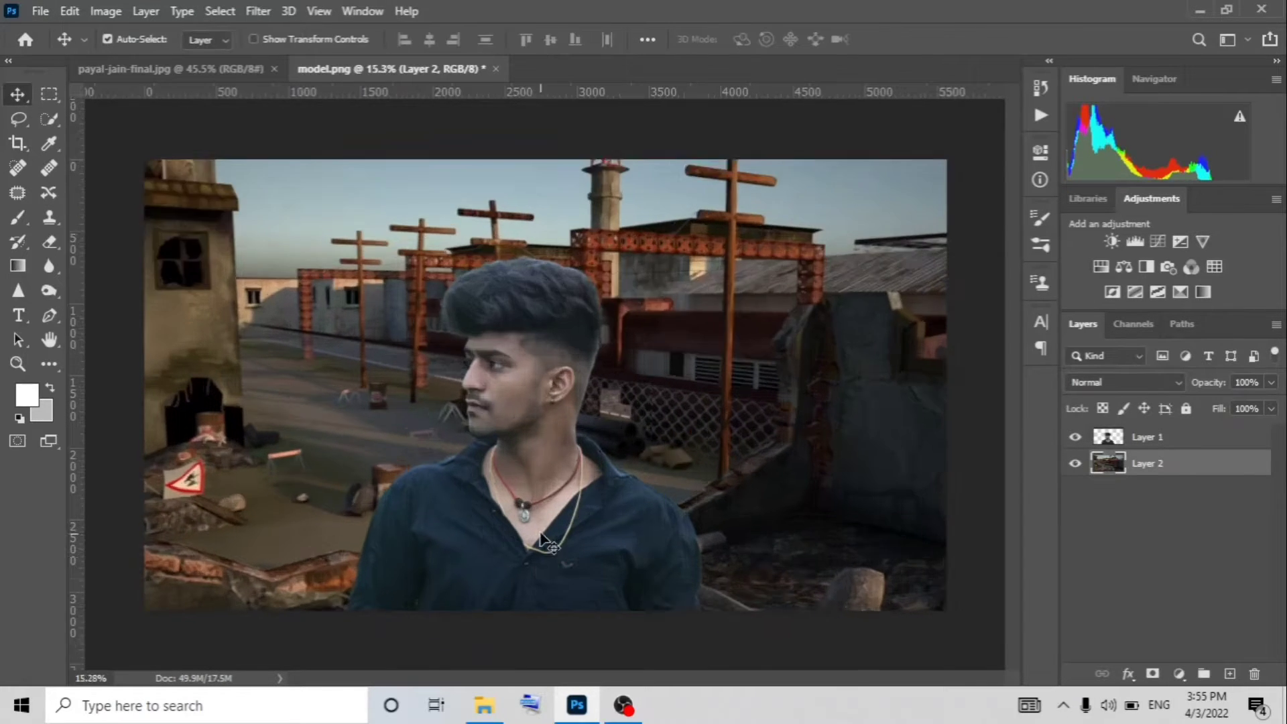
{"action": "left_click", "coordinate": [484, 705]}
{"action": "mouse_move", "coordinate": [415, 147]}
{"action": "left_mouse_down"}
{"action": "mouse_move", "coordinate": [588, 686]}
{"action": "mouse_move", "coordinate": [574, 424]}
{"action": "left_mouse_up"}
{"action": "key", "text": "Return"}
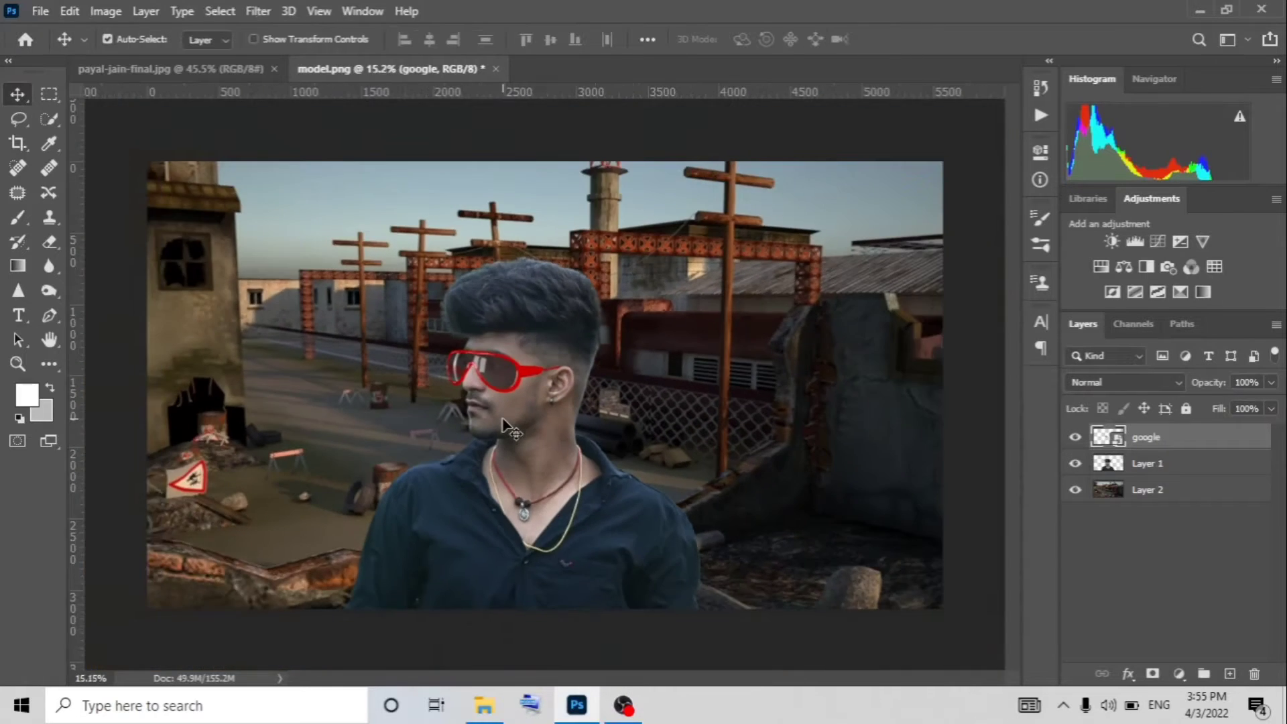
Step: Add an Exposure layer clipped to the sunglasses, set to -1.29
{"action": "scroll", "coordinate": [508, 426], "scroll_direction": "up", "scroll_amount": 4}
{"action": "scroll", "coordinate": [588, 476], "scroll_direction": "up", "scroll_amount": 1}
{"action": "left_click", "coordinate": [1181, 242]}
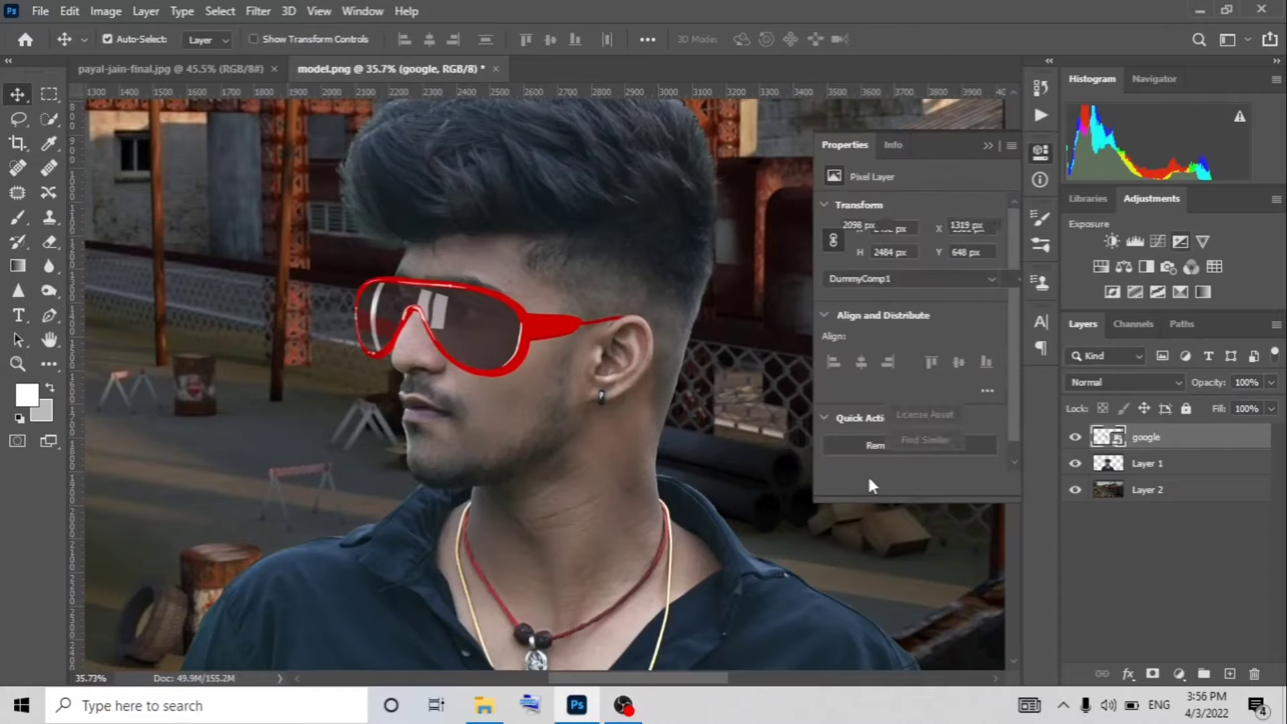
{"action": "left_click", "coordinate": [879, 483]}
{"action": "left_click_drag", "start_coordinate": [901, 260], "coordinate": [895, 261]}
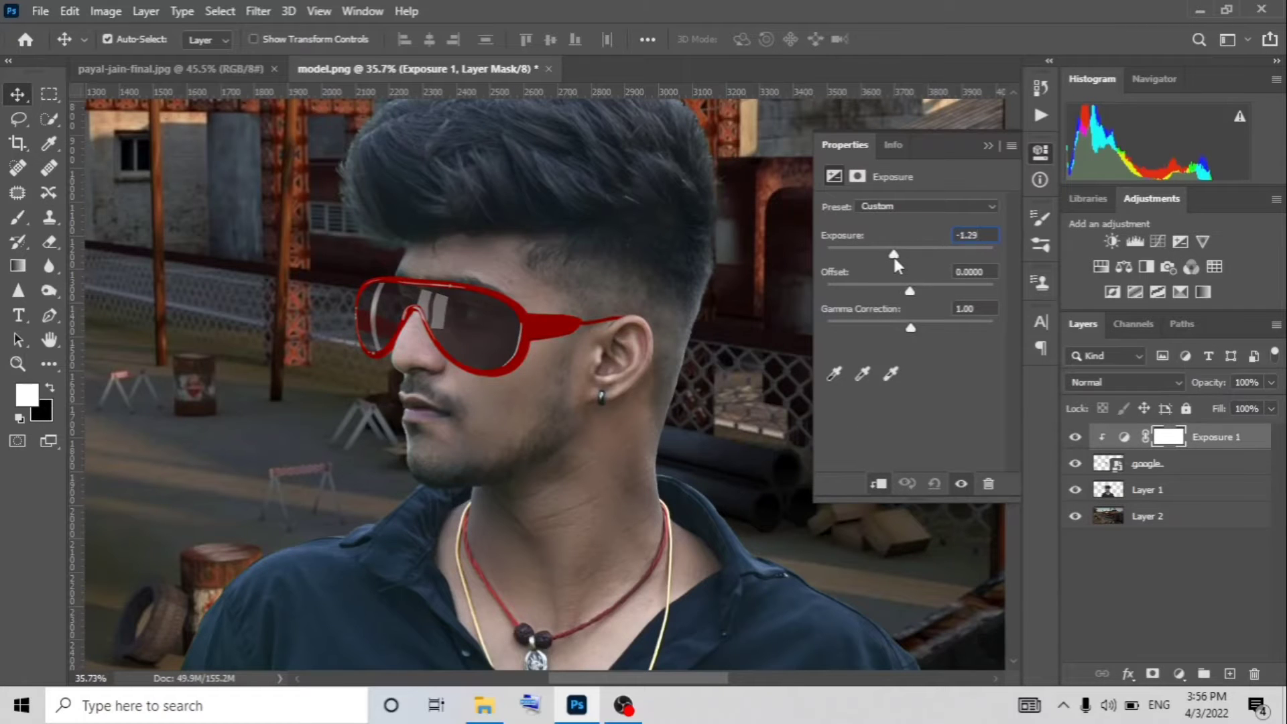
Step: Add an Exposure layer clipped to the model at -1.06 with an inverted black mask, using a smaller Brush
{"action": "left_click", "coordinate": [1146, 489]}
{"action": "left_click", "coordinate": [1181, 241]}
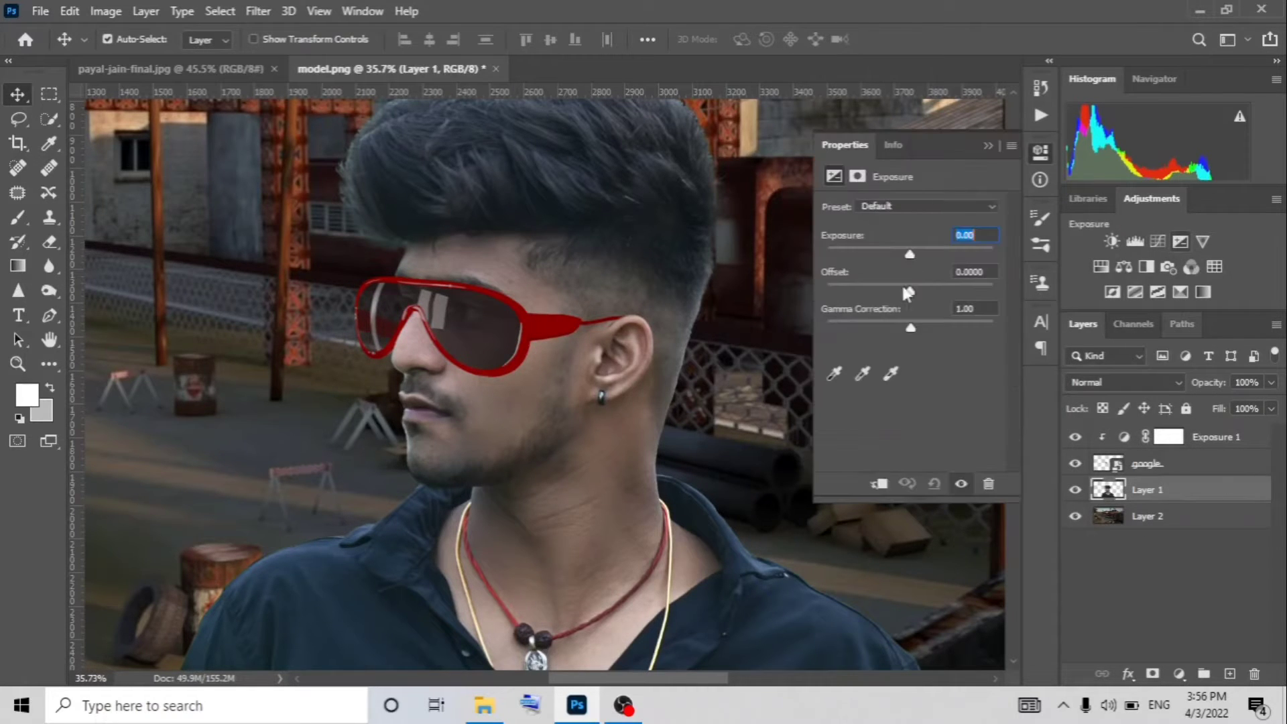
{"action": "left_click", "coordinate": [879, 483]}
{"action": "left_click_drag", "start_coordinate": [910, 254], "coordinate": [899, 258]}
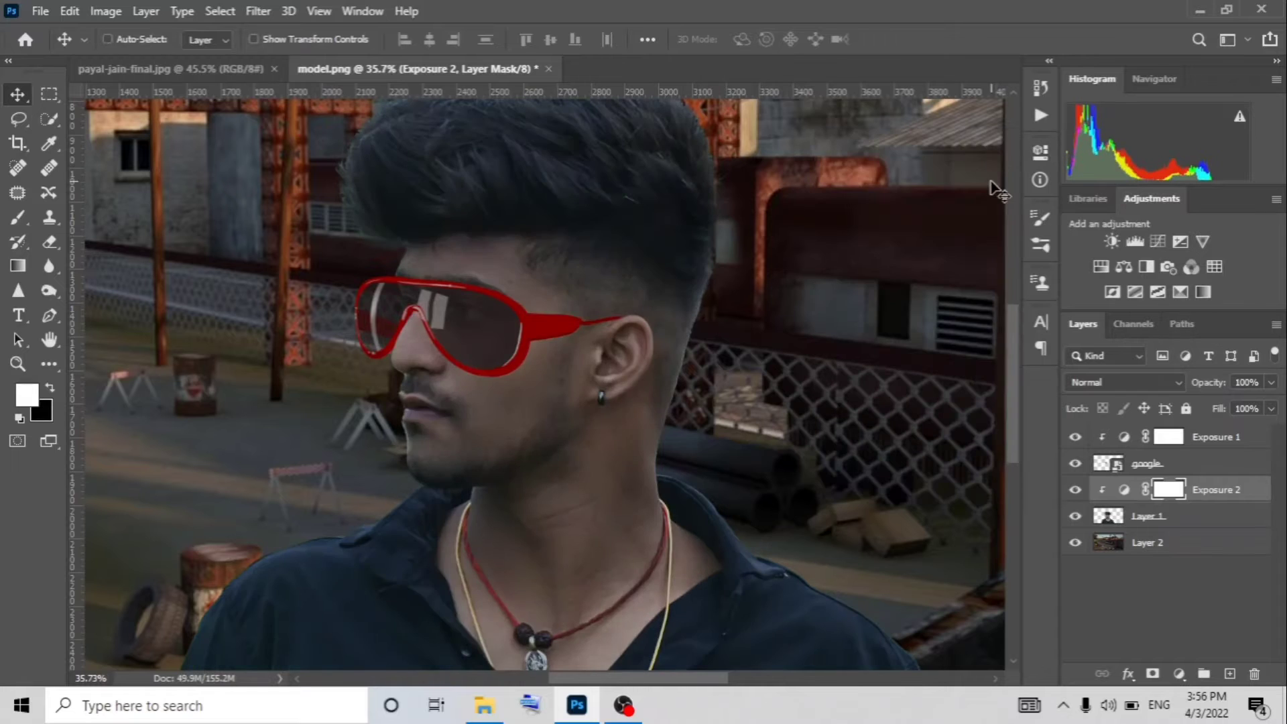
{"action": "key", "text": "ctrl+i"}
{"action": "key", "text": "b"}
{"action": "scroll", "coordinate": [561, 333], "scroll_direction": "up", "scroll_amount": 3}
{"action": "scroll", "coordinate": [560, 333], "scroll_direction": "up", "scroll_amount": 2}
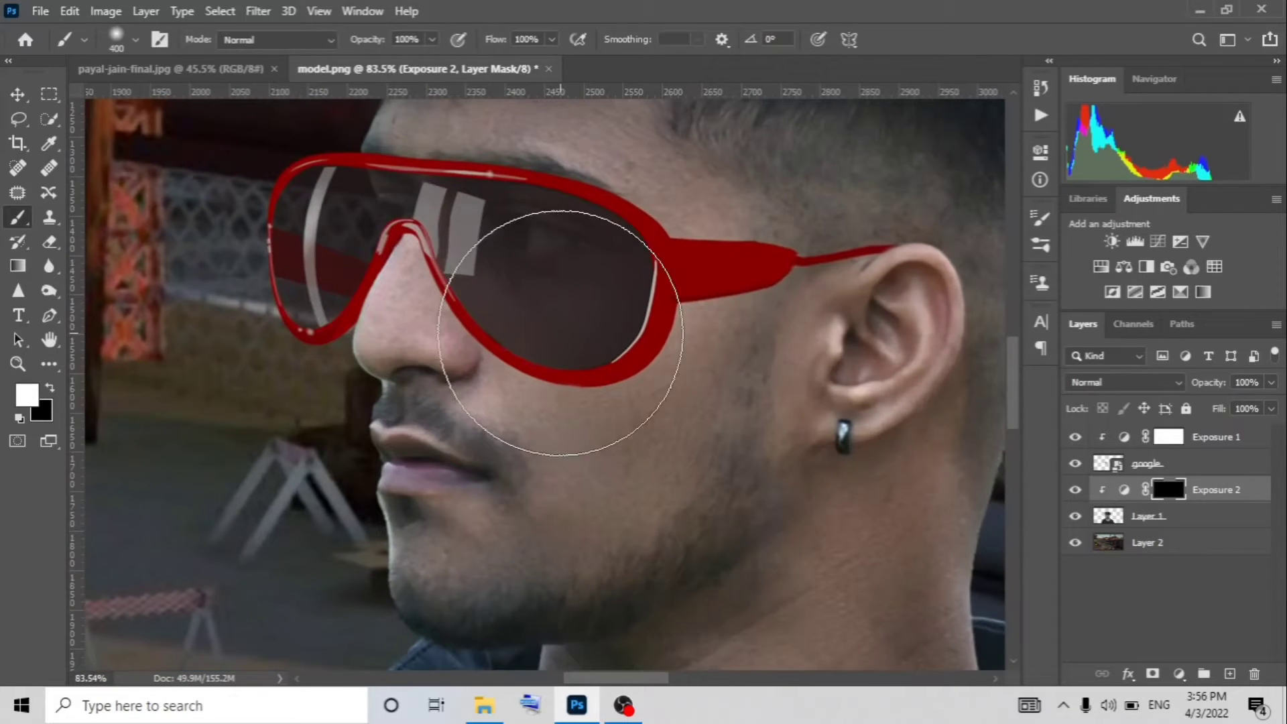
{"action": "left_click", "coordinate": [1075, 437]}
{"action": "key", "text": "bracketleft"}
{"action": "key", "text": "bracketleft"}
{"action": "key", "text": "bracketleft"}
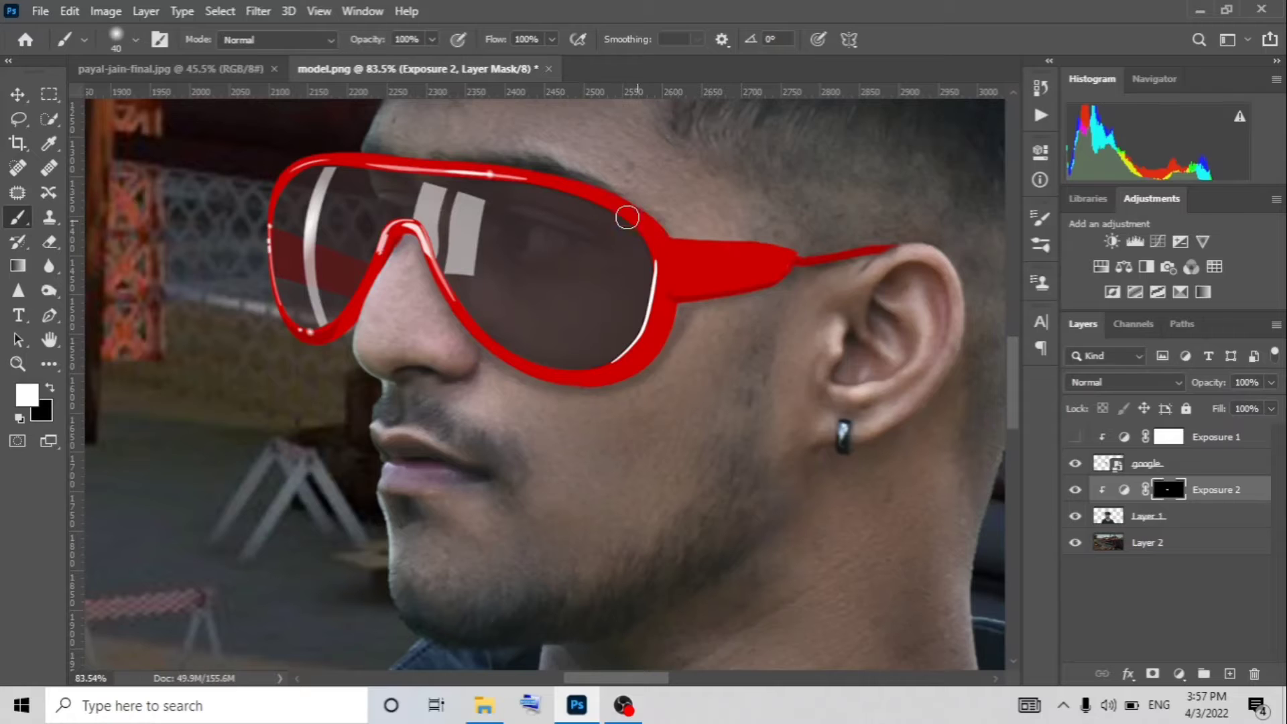
Step: Recheck the model's exposure settings, then invert the sunglasses' Exposure mask to black
{"action": "double_click", "coordinate": [1132, 493]}
{"action": "left_click", "coordinate": [988, 146]}
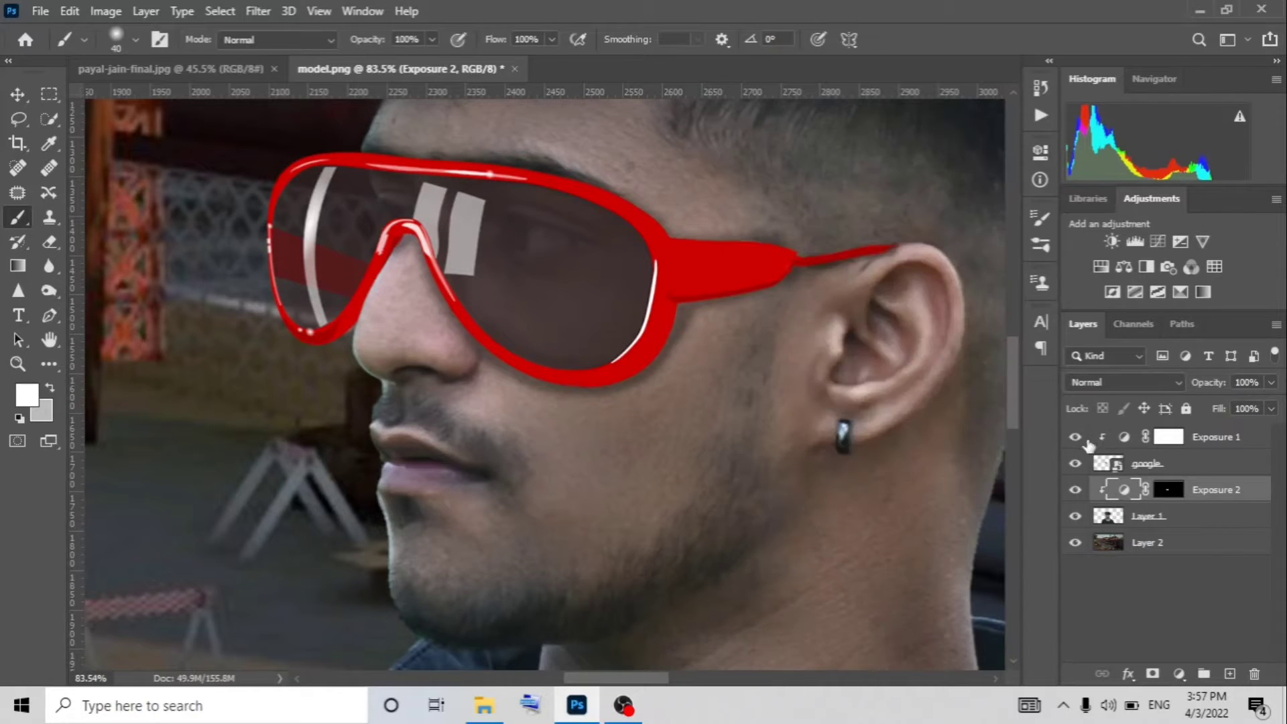
{"action": "left_click", "coordinate": [1076, 436]}
{"action": "left_click", "coordinate": [1169, 436]}
{"action": "key", "text": "ctrl+i"}
Step: Frame the nose bridge area and swap the painting colour to black
{"action": "scroll", "coordinate": [702, 268], "scroll_direction": "up", "scroll_amount": 3}
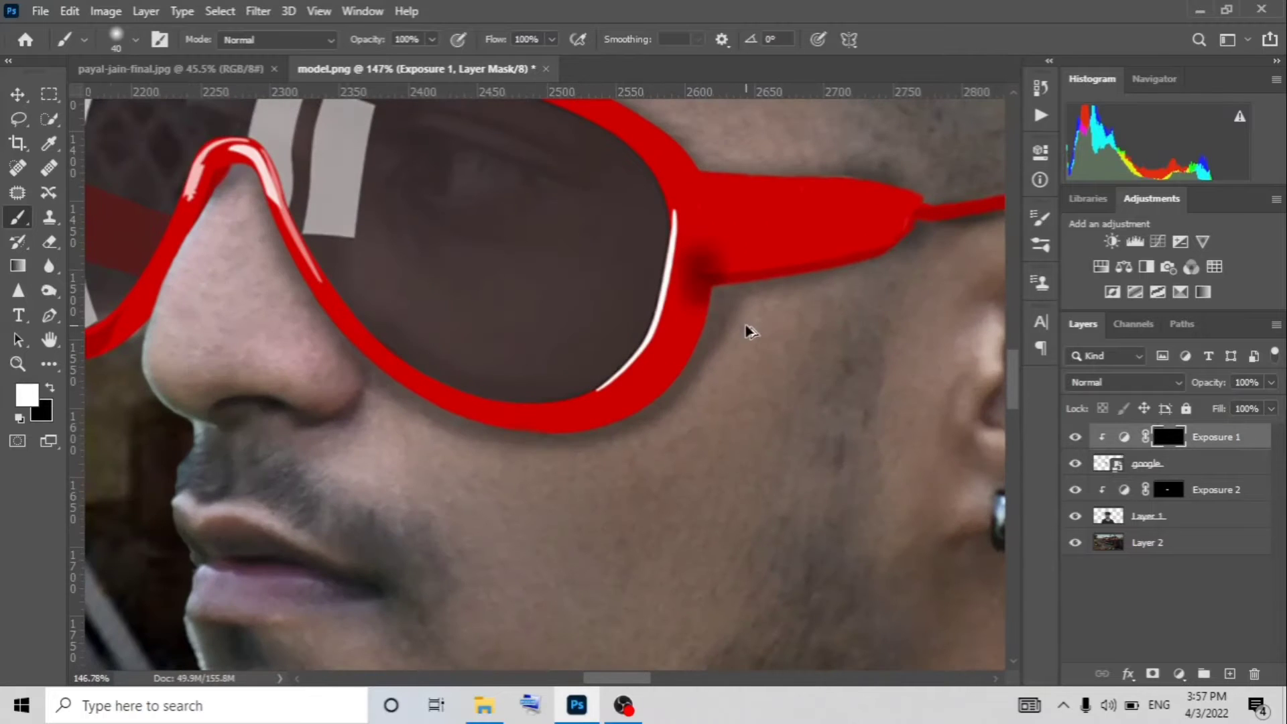
{"action": "scroll", "coordinate": [807, 283], "scroll_direction": "right", "scroll_amount": 2}
{"action": "scroll", "coordinate": [671, 369], "scroll_direction": "left", "scroll_amount": 4}
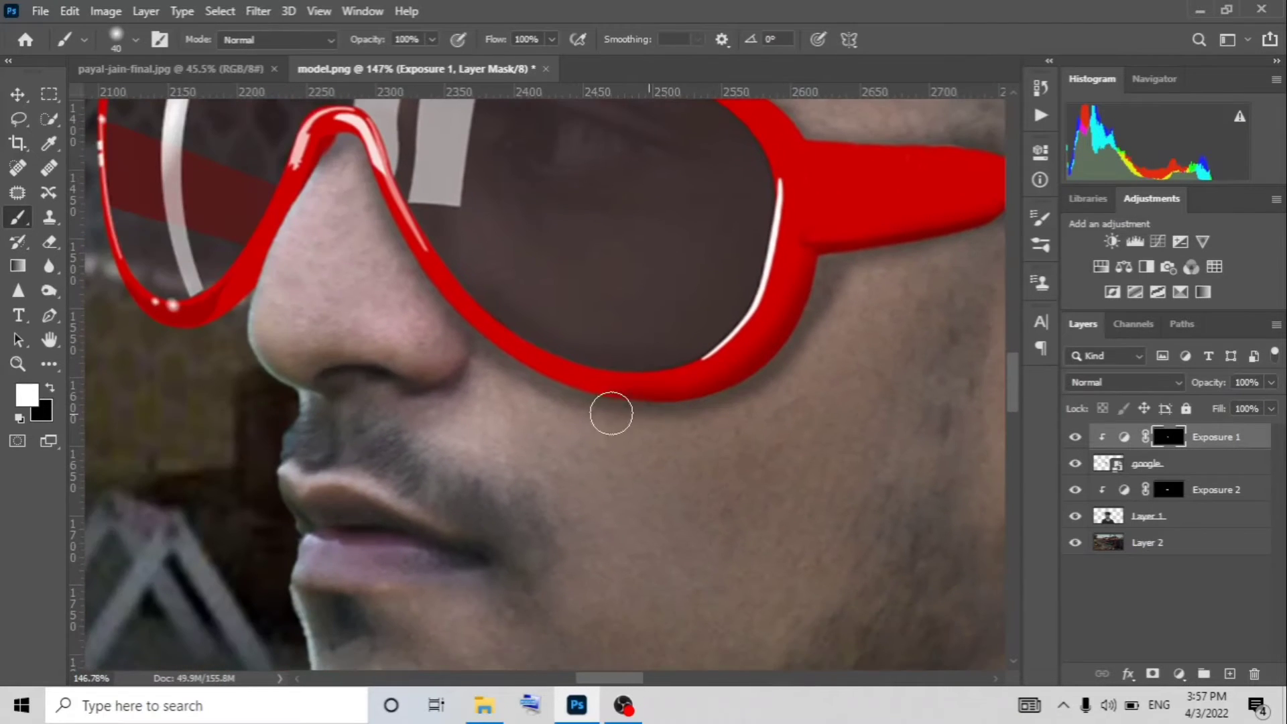
{"action": "left_click_drag", "start_coordinate": [388, 252], "coordinate": [502, 376]}
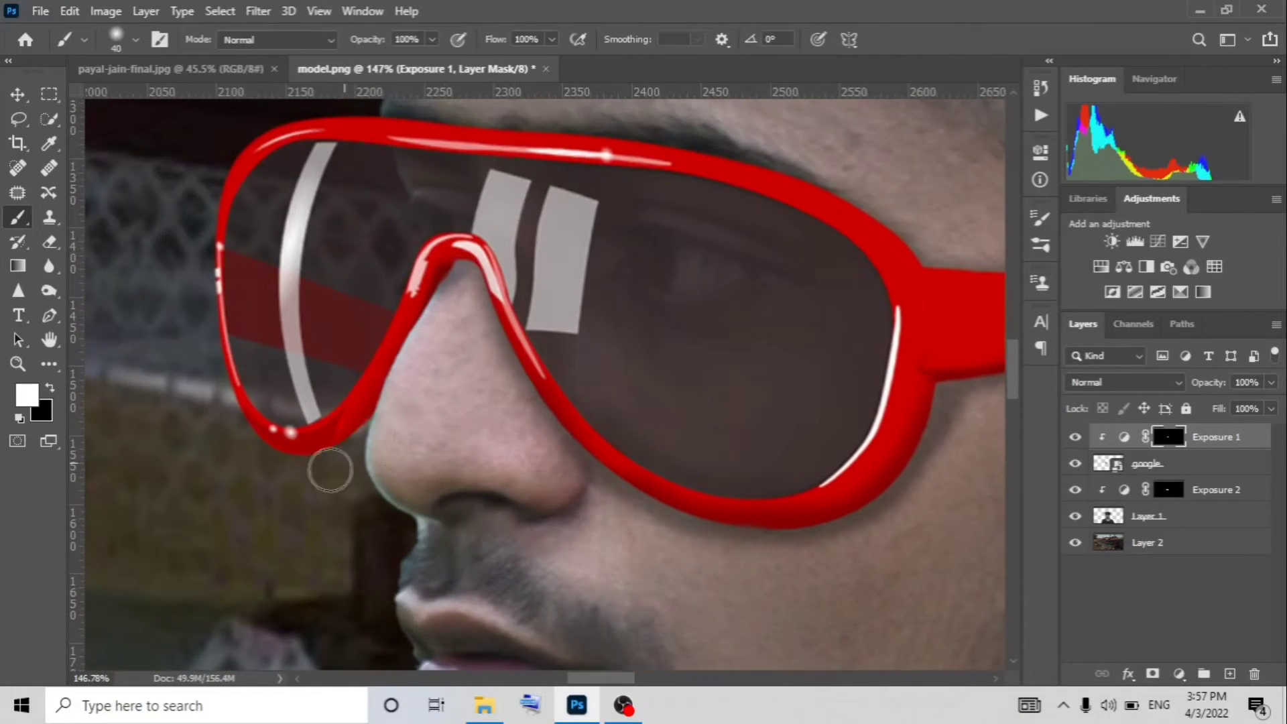
{"action": "scroll", "coordinate": [798, 342], "scroll_direction": "up", "scroll_amount": 3}
{"action": "scroll", "coordinate": [818, 355], "scroll_direction": "down", "scroll_amount": 5}
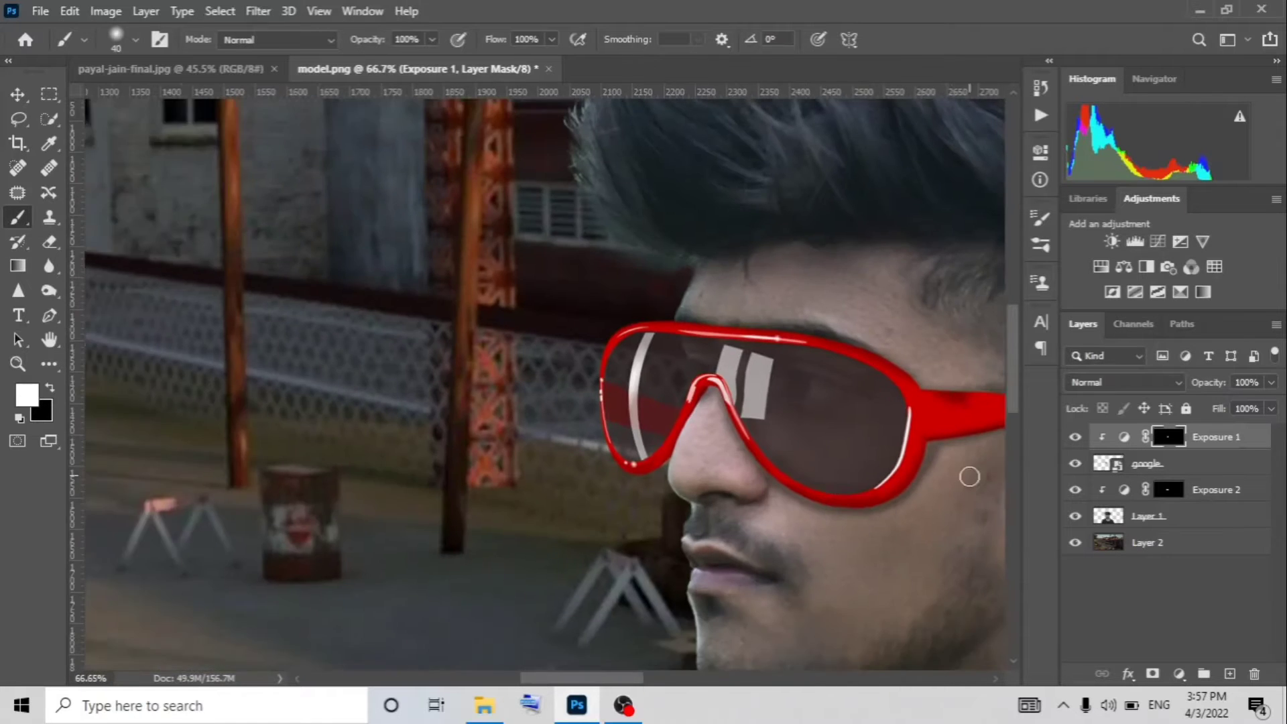
{"action": "scroll", "coordinate": [737, 376], "scroll_direction": "left", "scroll_amount": 3}
{"action": "key", "text": "x"}
{"action": "scroll", "coordinate": [890, 404], "scroll_direction": "down", "scroll_amount": 1}
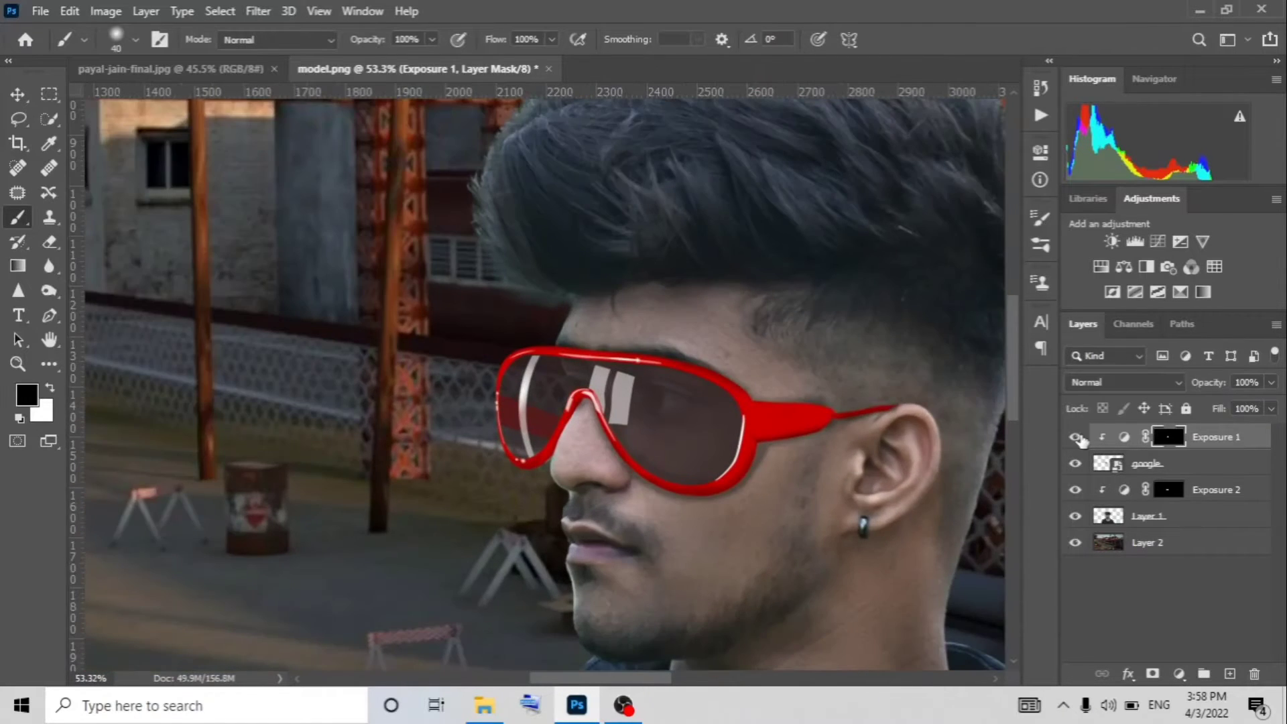
{"action": "scroll", "coordinate": [469, 349], "scroll_direction": "down", "scroll_amount": 2}
{"action": "scroll", "coordinate": [463, 349], "scroll_direction": "down", "scroll_amount": 2}
{"action": "scroll", "coordinate": [457, 352], "scroll_direction": "up", "scroll_amount": 3}
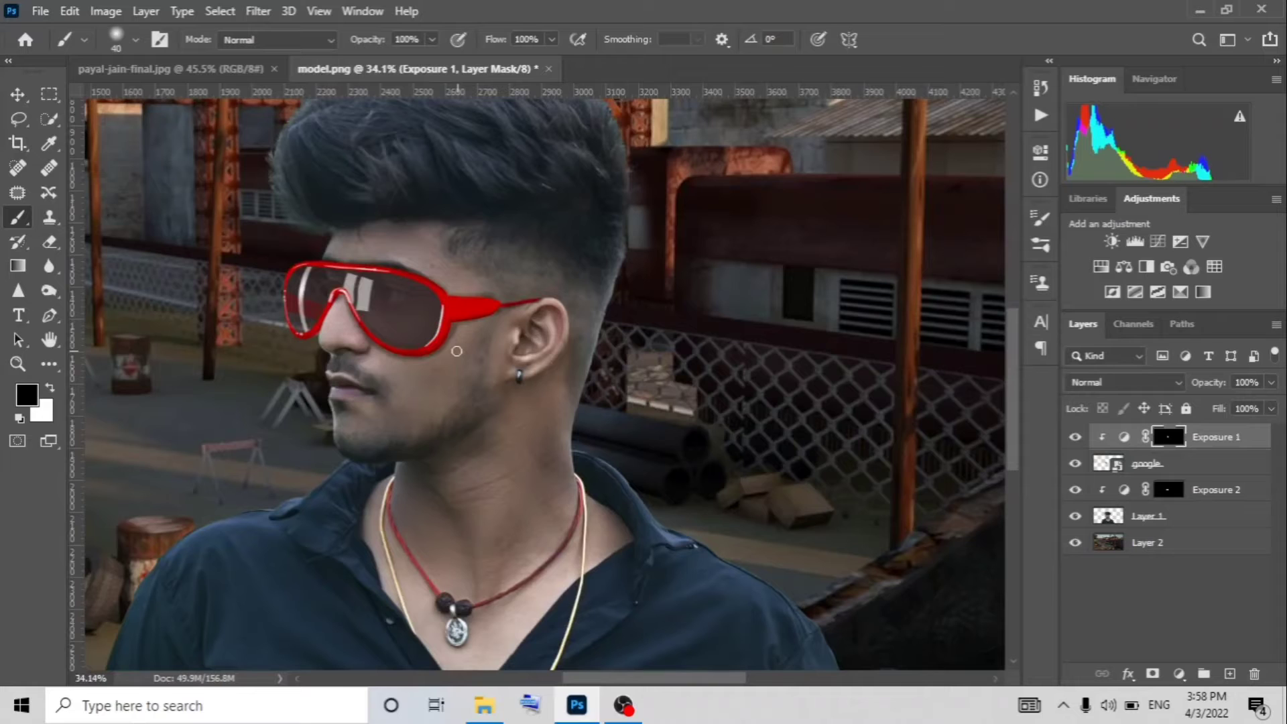
Step: Add a Levels adjustment above the sunglasses with midtones at 1.04
{"action": "left_click", "coordinate": [1202, 472]}
{"action": "left_click", "coordinate": [1136, 241]}
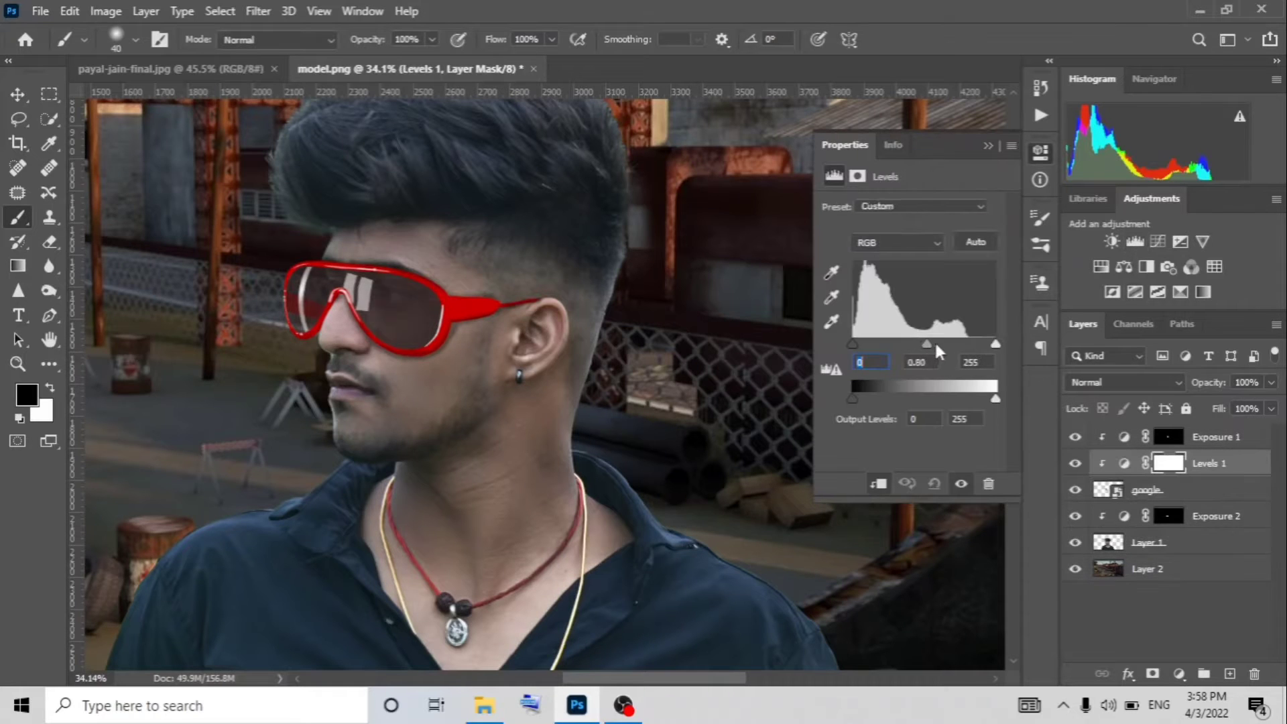
{"action": "left_click_drag", "start_coordinate": [936, 346], "coordinate": [923, 344]}
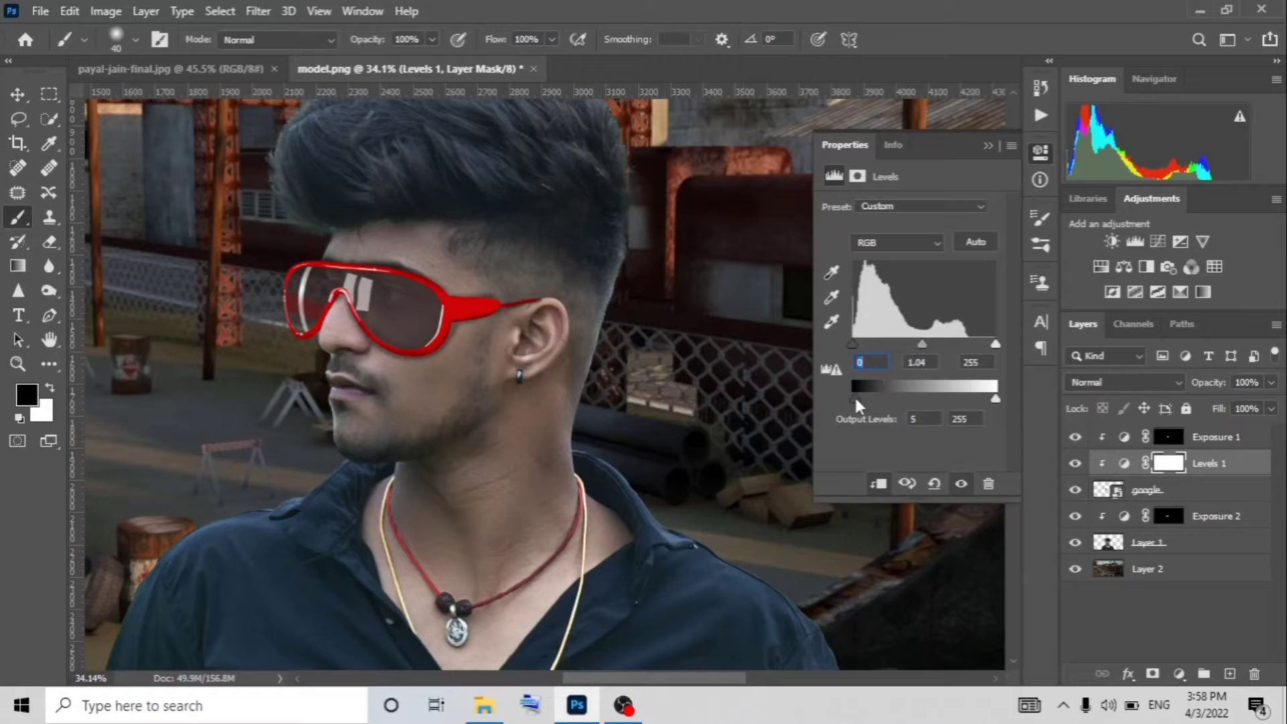
{"action": "left_click", "coordinate": [989, 145]}
Step: Paint the model's Exposure darkening onto his shirt and collar with a smaller brush
{"action": "scroll", "coordinate": [806, 369], "scroll_direction": "down", "scroll_amount": 3, "text": "alt"}
{"action": "left_click", "coordinate": [1076, 436]}
{"action": "scroll", "coordinate": [798, 369], "scroll_direction": "up", "scroll_amount": 1, "text": "alt"}
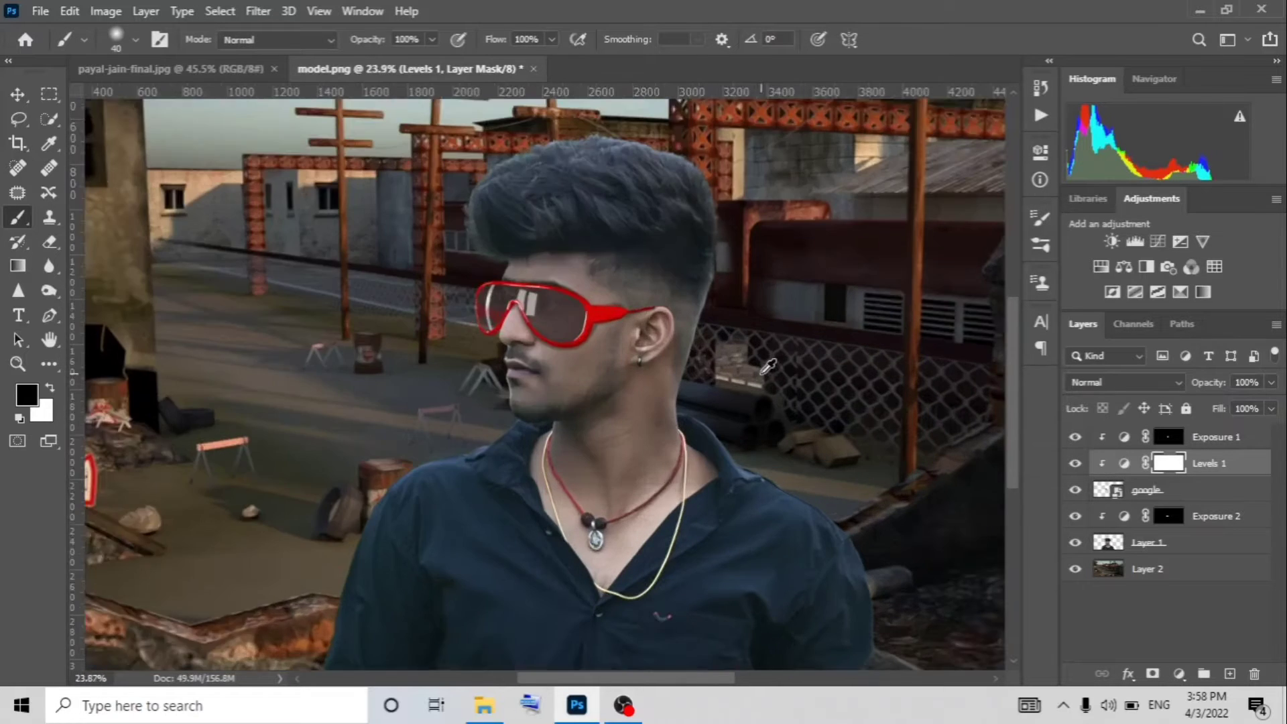
{"action": "left_click", "coordinate": [1168, 516]}
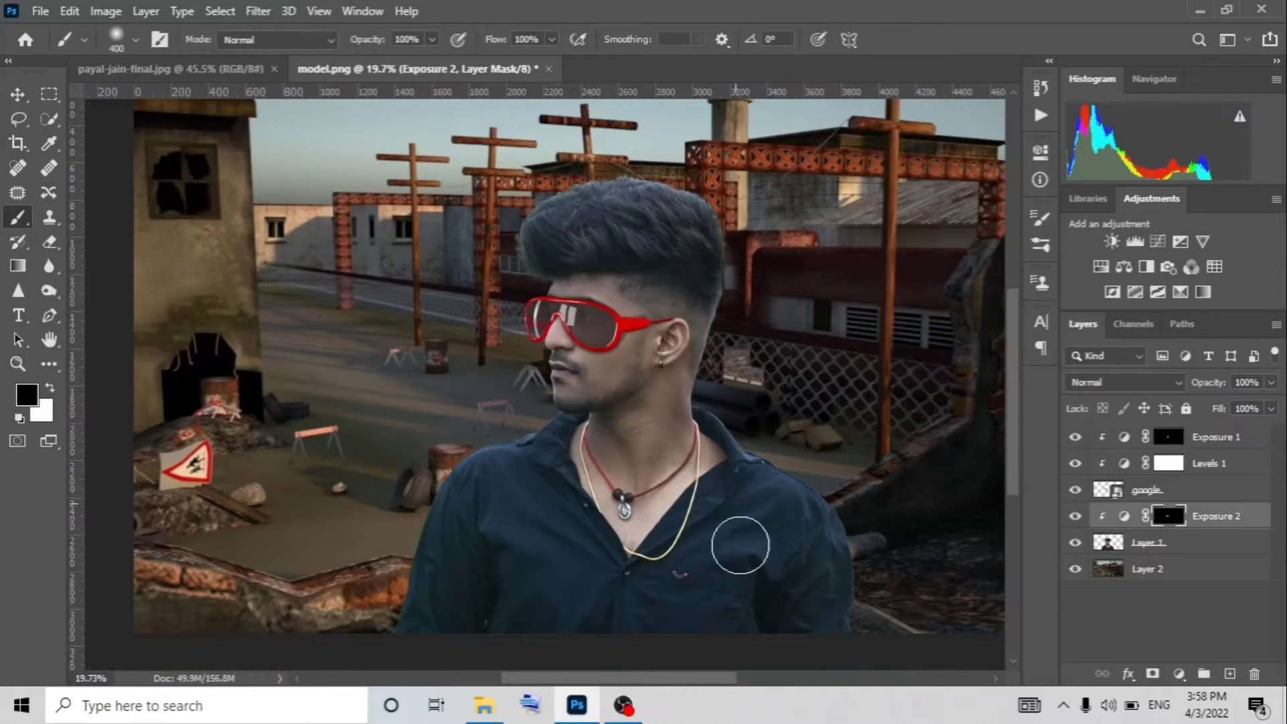
{"action": "mouse_move", "coordinate": [654, 454]}
{"action": "left_mouse_down"}
{"action": "mouse_move", "coordinate": [480, 652]}
{"action": "mouse_move", "coordinate": [469, 583]}
{"action": "mouse_move", "coordinate": [799, 574]}
{"action": "mouse_move", "coordinate": [727, 260]}
{"action": "left_mouse_up"}
{"action": "scroll", "coordinate": [644, 248], "scroll_direction": "up", "scroll_amount": 3, "text": "alt"}
{"action": "key", "text": "bracketleft"}
{"action": "key", "text": "bracketleft"}
{"action": "key", "text": "bracketleft"}
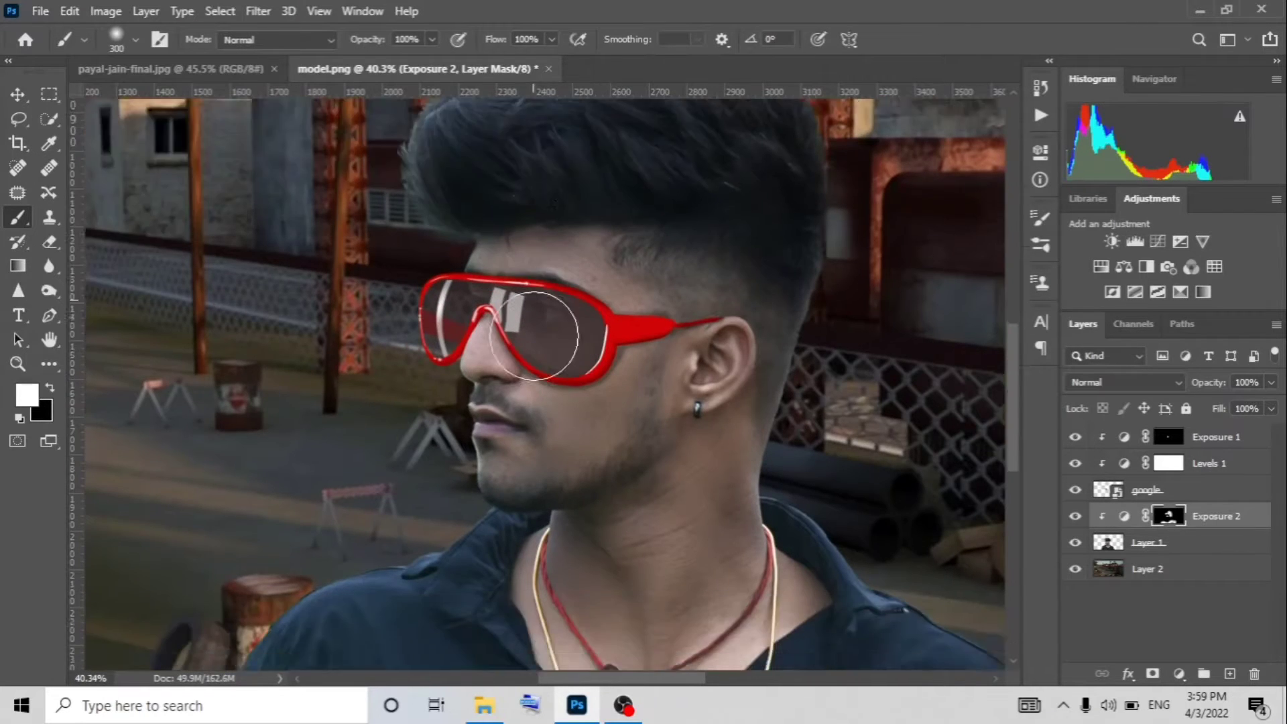
{"action": "scroll", "coordinate": [534, 336], "scroll_direction": "down", "scroll_amount": 3}
{"action": "left_click_drag", "start_coordinate": [581, 670], "coordinate": [696, 469]}
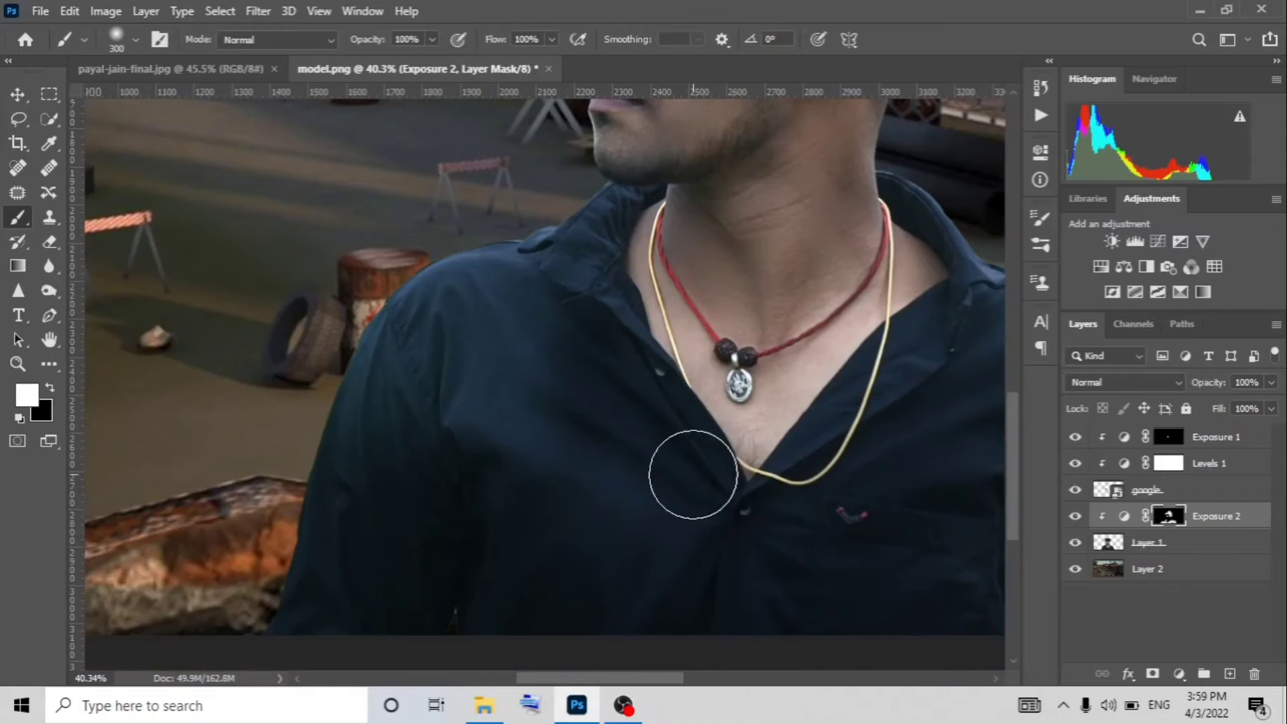
{"action": "mouse_move", "coordinate": [291, 348]}
{"action": "left_mouse_down"}
{"action": "mouse_move", "coordinate": [462, 458]}
{"action": "mouse_move", "coordinate": [327, 578]}
{"action": "left_mouse_up"}
{"action": "scroll", "coordinate": [818, 415], "scroll_direction": "down", "scroll_amount": 2, "text": "alt"}
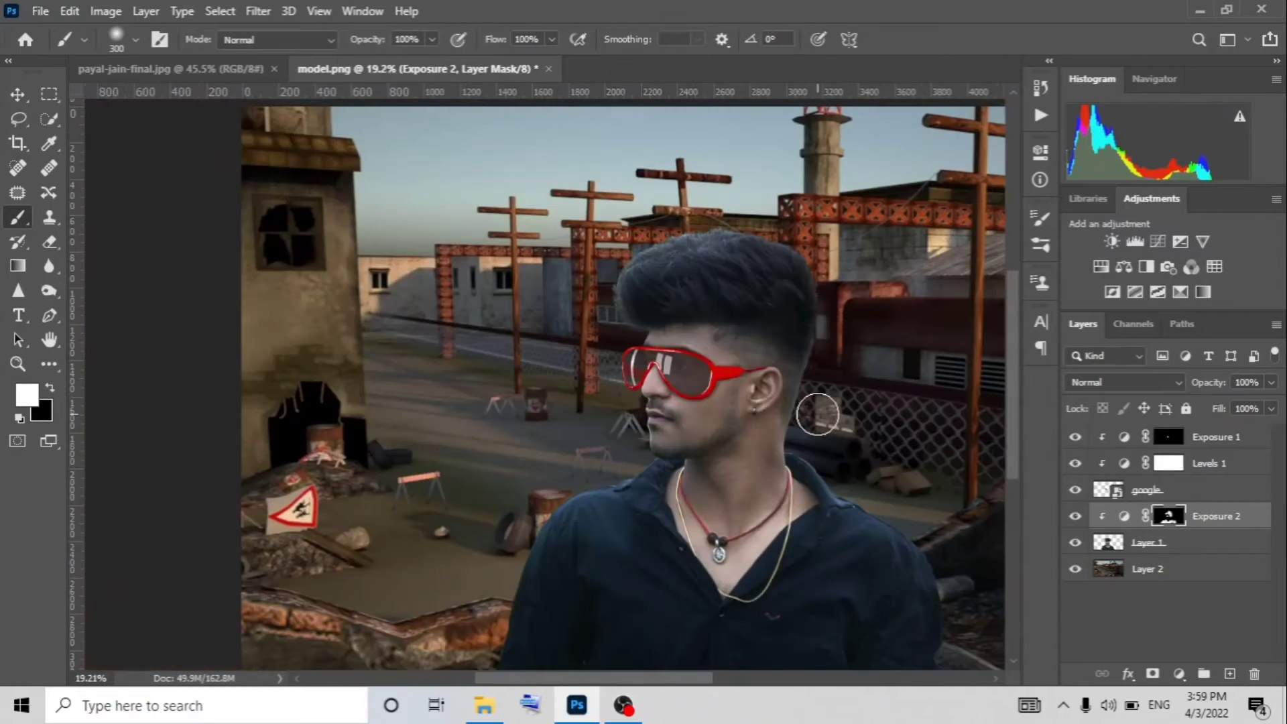
{"action": "scroll", "coordinate": [664, 416], "scroll_direction": "down", "scroll_amount": 1, "text": "alt"}
Step: Add a Curves layer above the model, invert its mask, and paint brightening onto face and neck
{"action": "left_click", "coordinate": [1247, 542]}
{"action": "left_click", "coordinate": [1158, 241]}
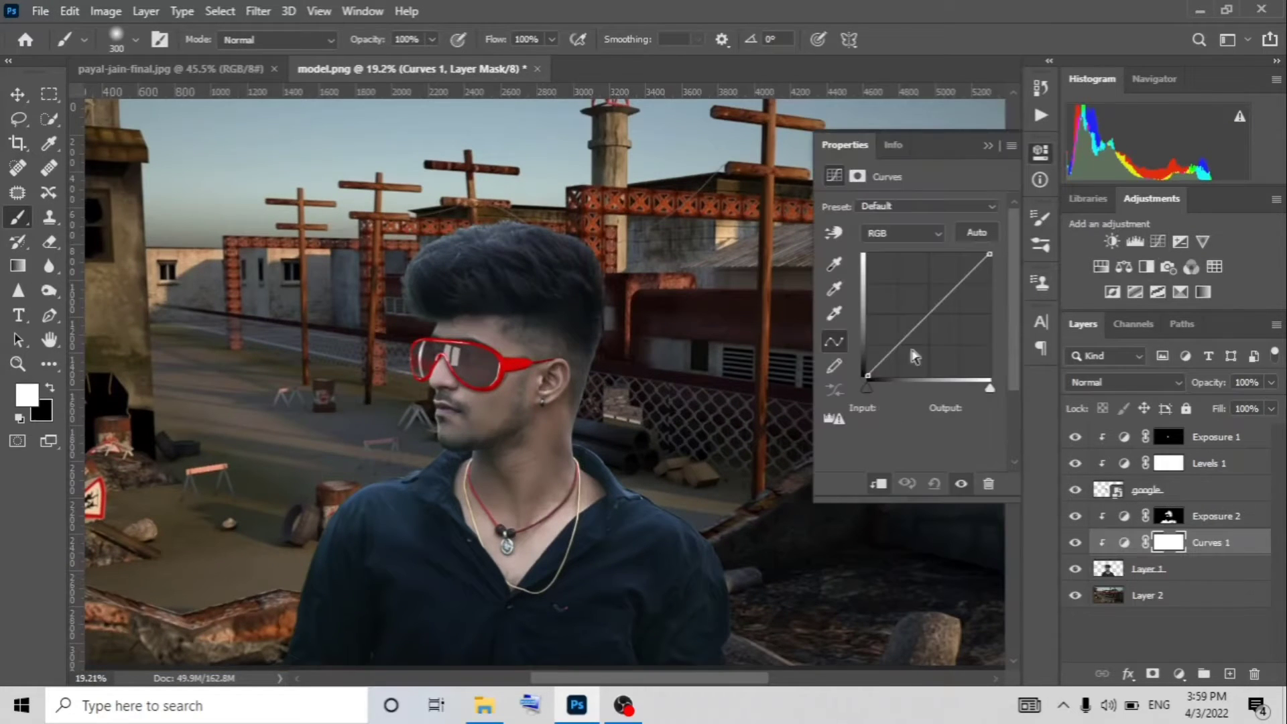
{"action": "left_click", "coordinate": [927, 311]}
{"action": "left_click", "coordinate": [989, 145]}
{"action": "key", "text": "ctrl+i"}
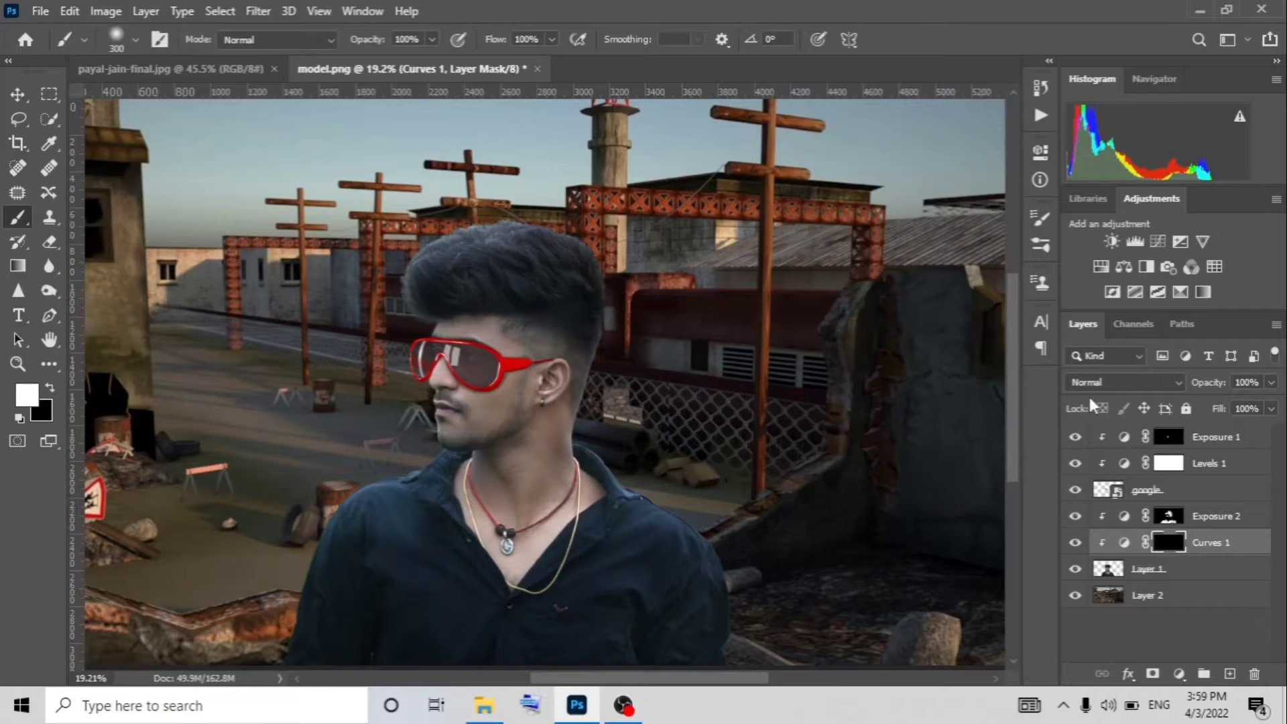
{"action": "scroll", "coordinate": [604, 396], "scroll_direction": "up", "scroll_amount": 2, "text": "alt"}
{"action": "scroll", "coordinate": [590, 409], "scroll_direction": "up", "scroll_amount": 1, "text": "alt"}
{"action": "mouse_move", "coordinate": [585, 411]}
{"action": "left_mouse_down"}
{"action": "mouse_move", "coordinate": [445, 431]}
{"action": "mouse_move", "coordinate": [417, 301]}
{"action": "left_mouse_up"}
{"action": "scroll", "coordinate": [549, 395], "scroll_direction": "up", "scroll_amount": 2}
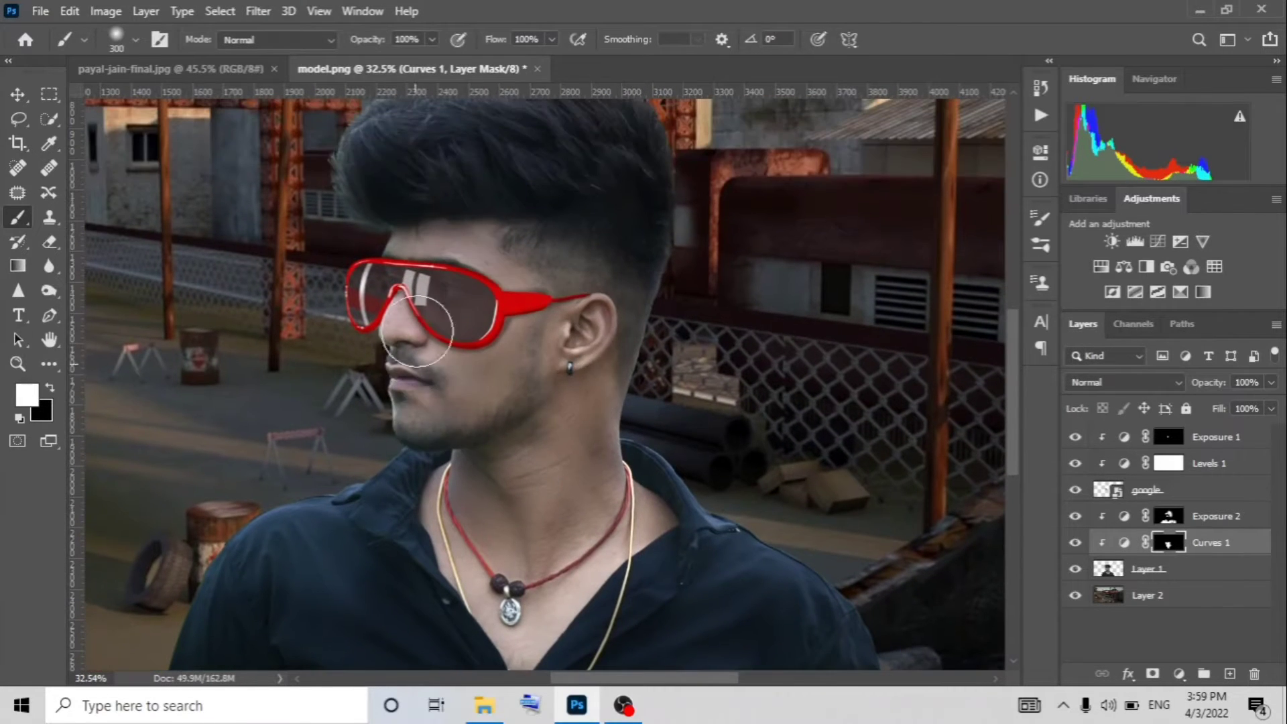
{"action": "scroll", "coordinate": [416, 331], "scroll_direction": "down", "scroll_amount": 2, "text": "alt"}
{"action": "scroll", "coordinate": [494, 452], "scroll_direction": "down", "scroll_amount": 2, "text": "alt"}
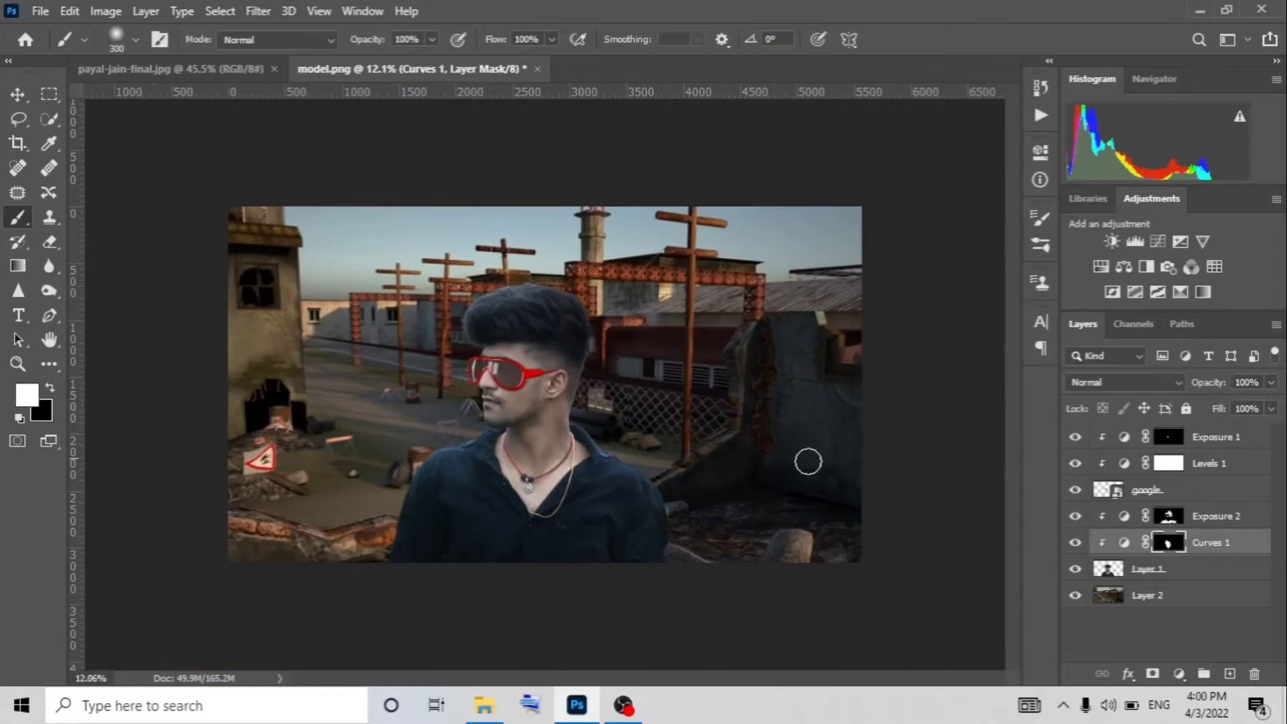
Step: Bring the GettyImages desk-and-monitors photo into the composite and start resizing it
{"action": "left_click", "coordinate": [1207, 437]}
{"action": "left_click", "coordinate": [484, 705]}
{"action": "left_click_drag", "start_coordinate": [311, 154], "coordinate": [524, 373]}
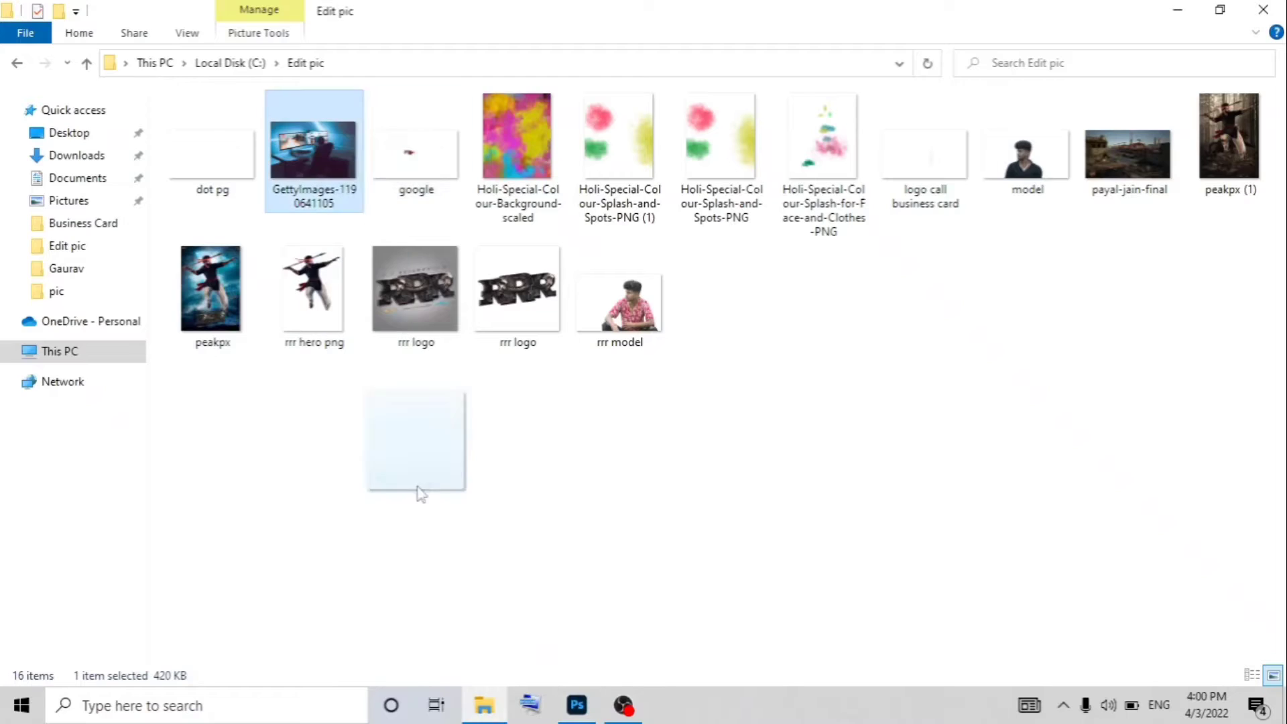
{"action": "mouse_move", "coordinate": [667, 468]}
{"action": "left_mouse_down"}
{"action": "mouse_move", "coordinate": [603, 445]}
{"action": "mouse_move", "coordinate": [623, 429]}
{"action": "mouse_move", "coordinate": [590, 396]}
{"action": "mouse_move", "coordinate": [487, 430]}
{"action": "mouse_move", "coordinate": [499, 419]}
{"action": "left_mouse_up"}
{"action": "key", "text": "ctrl+z"}
{"action": "scroll", "coordinate": [510, 389], "scroll_direction": "up", "scroll_amount": 1, "text": "alt"}
{"action": "scroll", "coordinate": [510, 389], "scroll_direction": "up", "scroll_amount": 1, "text": "alt"}
Step: Shrink the desk photo over the sunglasses and commit its placement
{"action": "left_click_drag", "start_coordinate": [403, 451], "coordinate": [415, 439]}
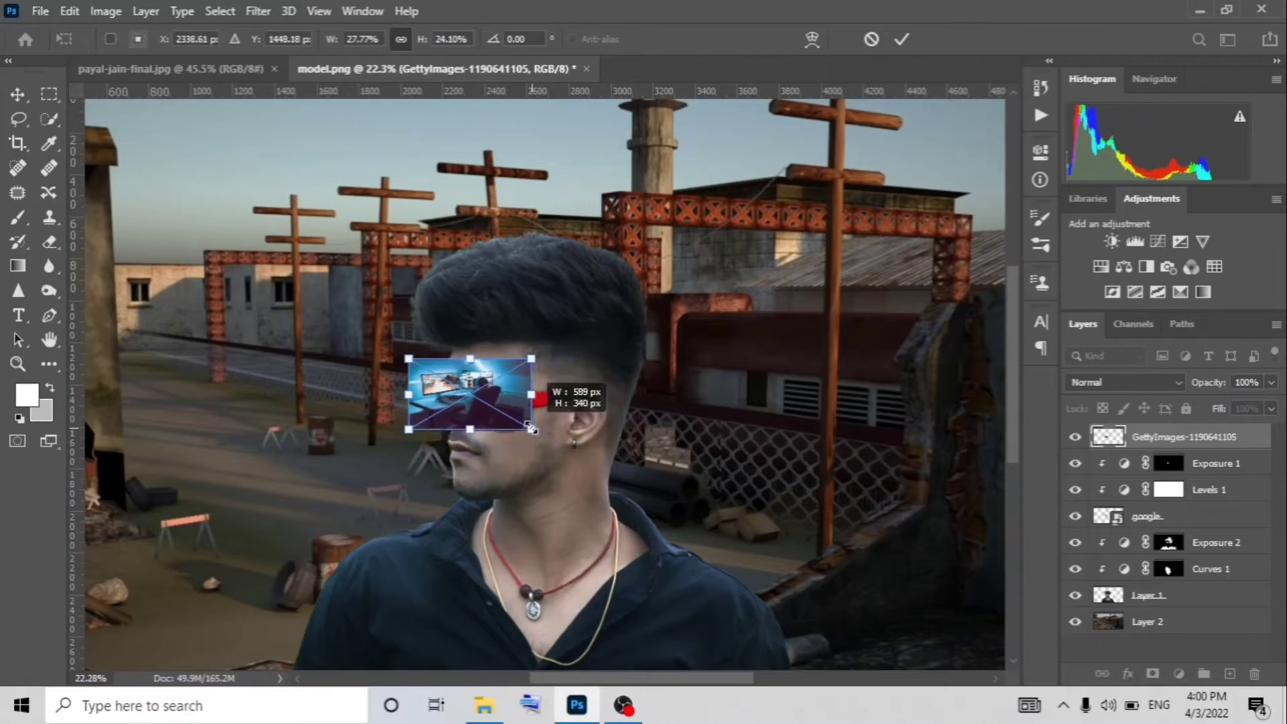
{"action": "right_click", "coordinate": [556, 414]}
{"action": "left_click", "coordinate": [1219, 436]}
{"action": "double_click", "coordinate": [1219, 436]}
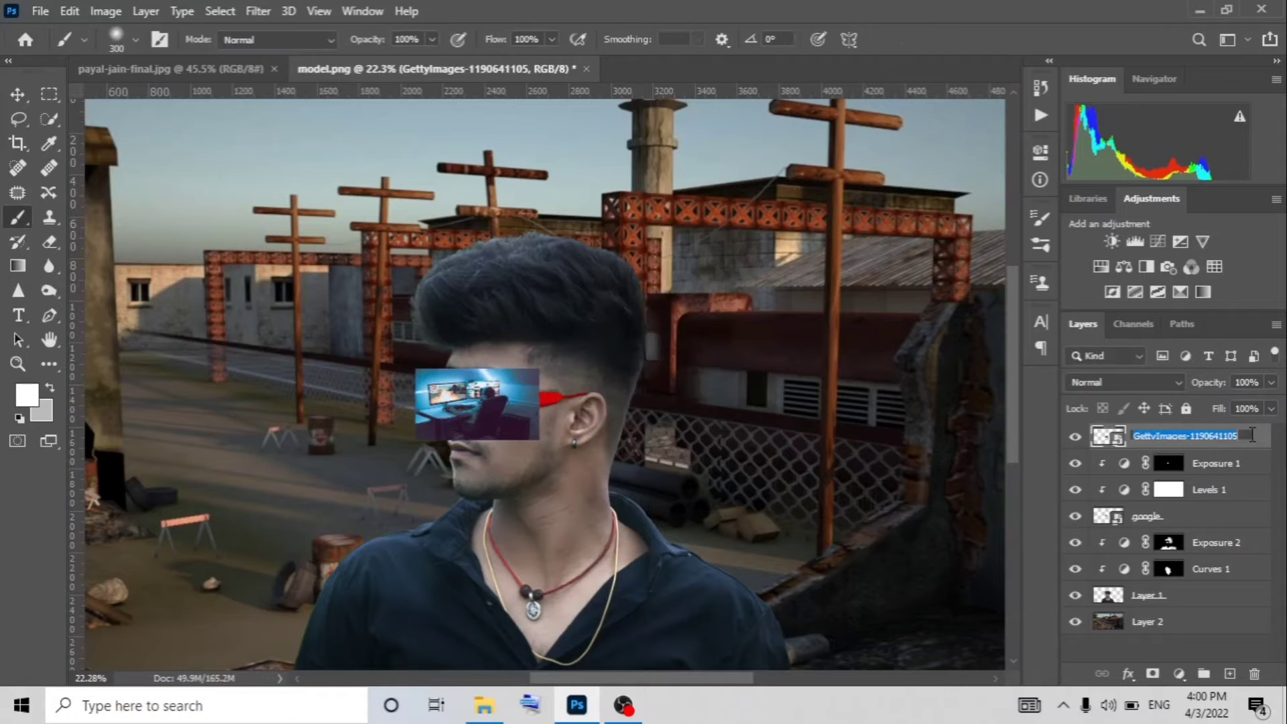
{"action": "double_click", "coordinate": [1256, 439]}
{"action": "left_click", "coordinate": [1210, 162]}
Step: Clip the desk photo to the sunglasses layer and hide it
{"action": "right_click", "coordinate": [1219, 436]}
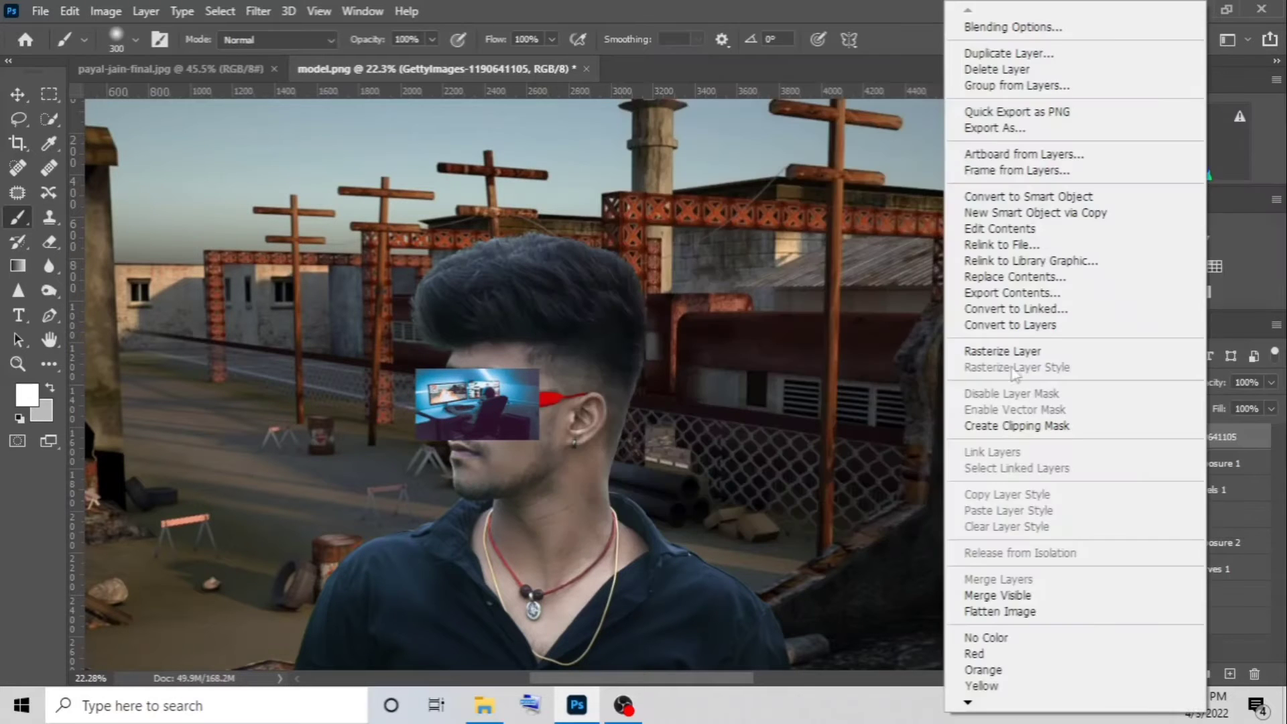
{"action": "left_click", "coordinate": [999, 422]}
{"action": "scroll", "coordinate": [584, 439], "scroll_direction": "up", "scroll_amount": 2}
{"action": "scroll", "coordinate": [584, 440], "scroll_direction": "up", "scroll_amount": 2}
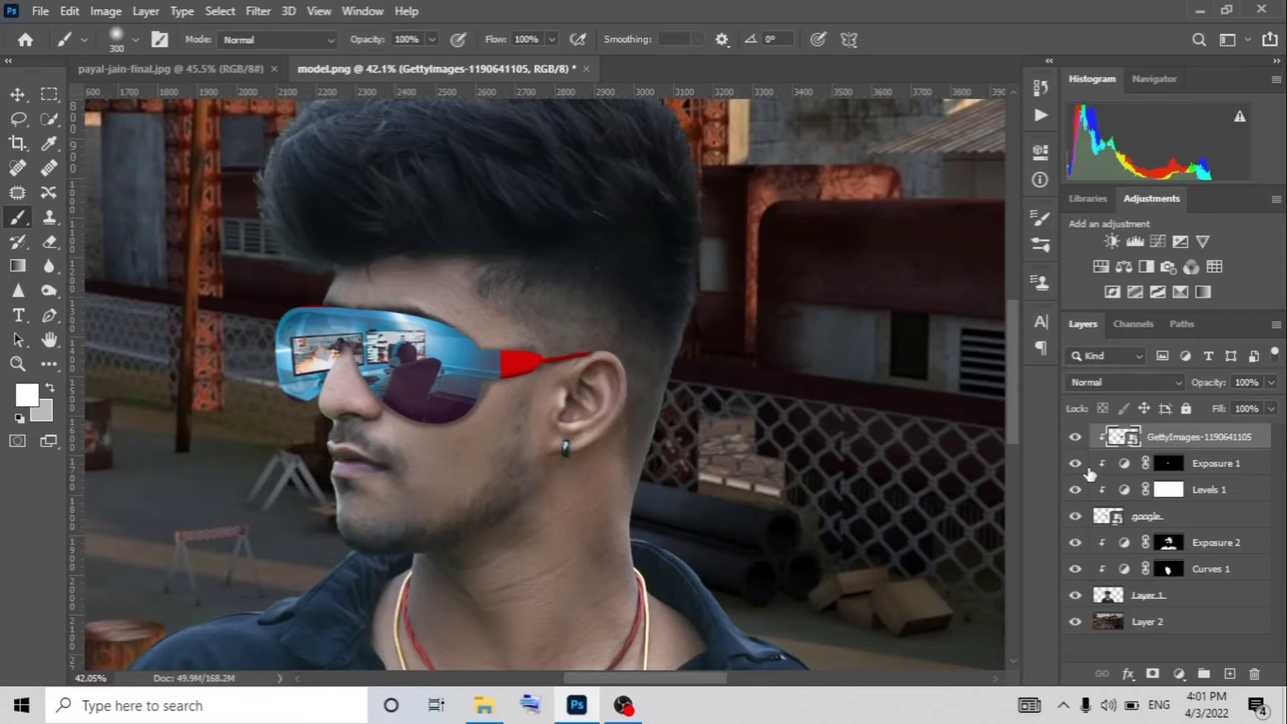
{"action": "left_click", "coordinate": [1076, 437]}
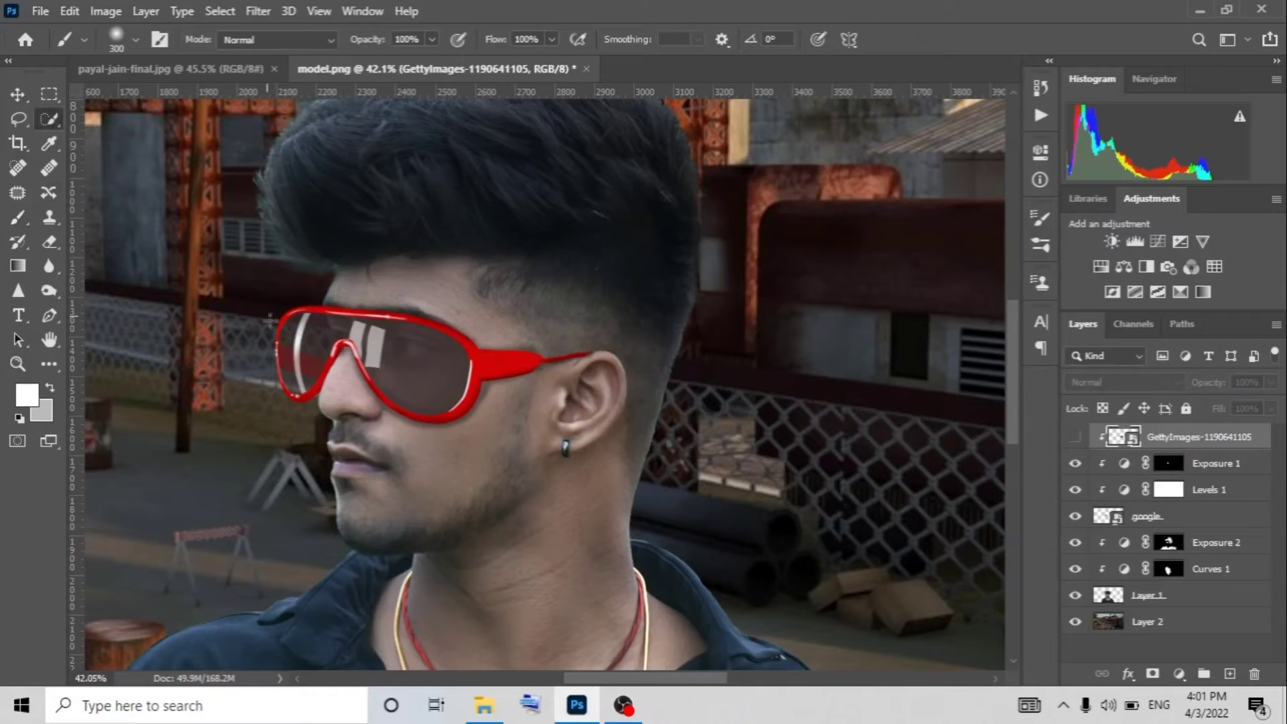
Step: Quick-select the sunglasses lenses, trimming the selection near the nose bridge and left lens
{"action": "scroll", "coordinate": [270, 321], "scroll_direction": "up", "scroll_amount": 5}
{"action": "left_click_drag", "start_coordinate": [575, 401], "coordinate": [594, 429]}
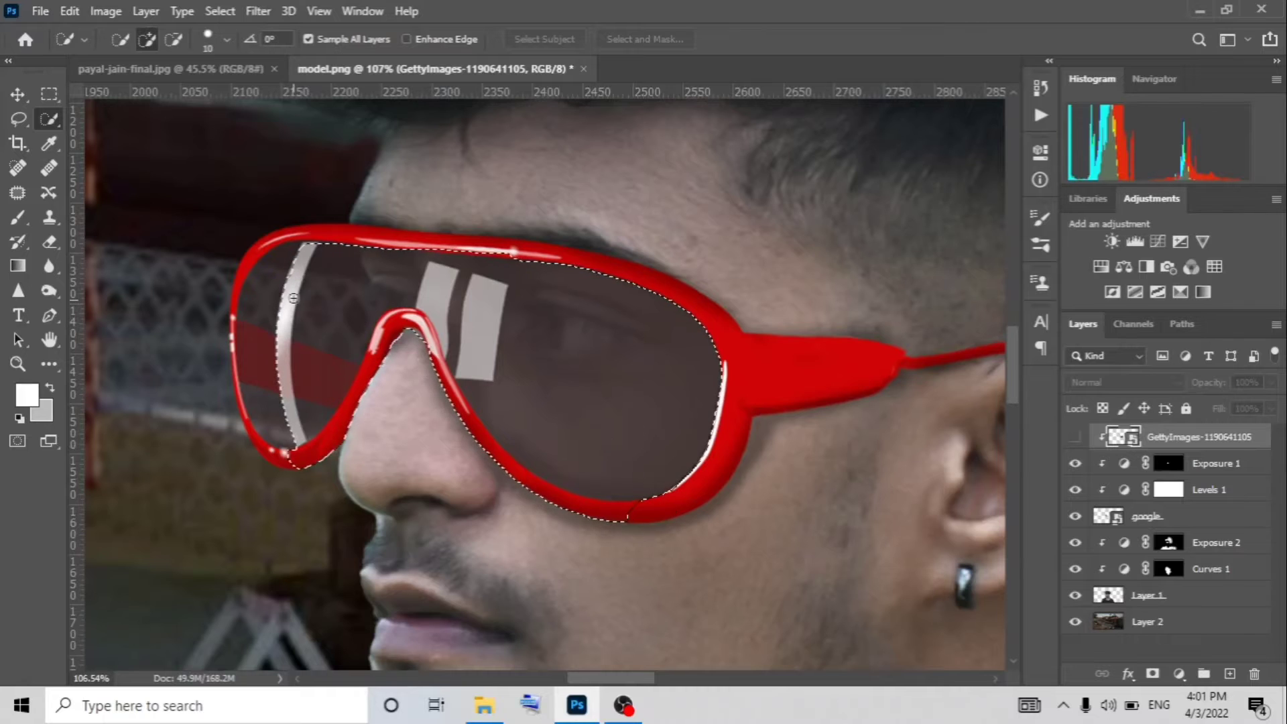
{"action": "left_click", "coordinate": [392, 328], "text": "alt"}
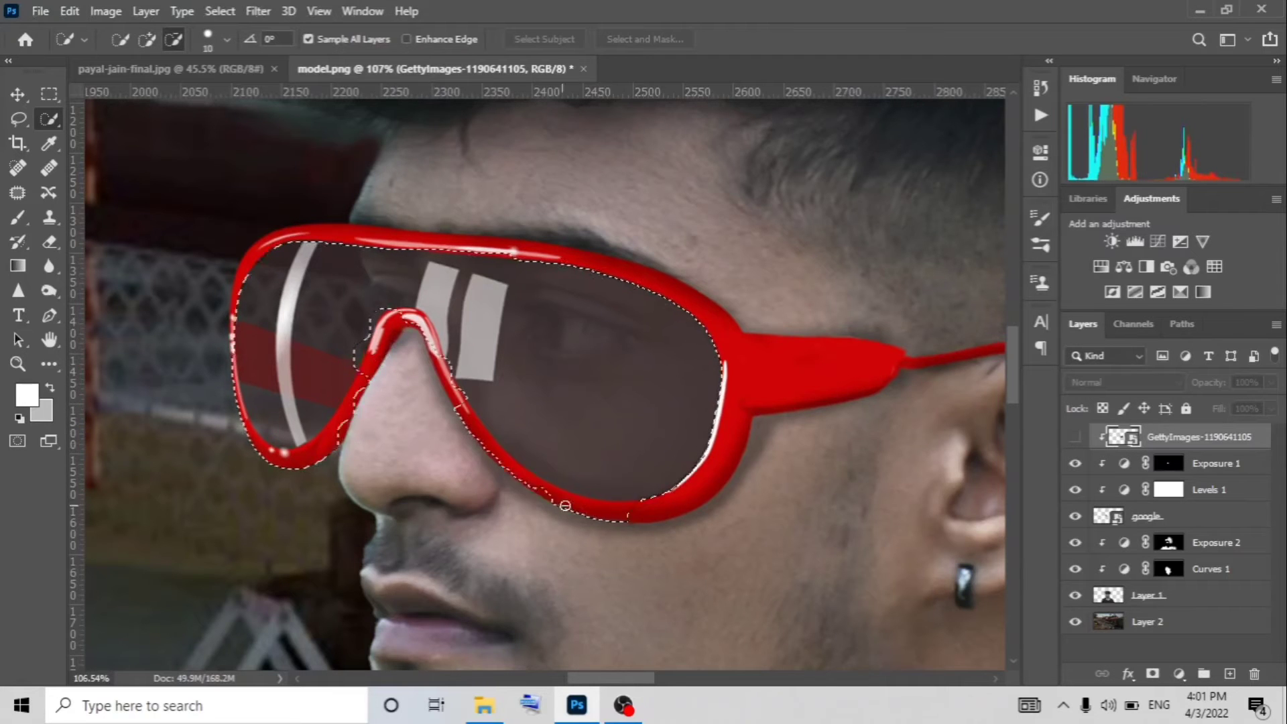
{"action": "mouse_move", "coordinate": [392, 327]}
{"action": "left_mouse_down"}
{"action": "mouse_move", "coordinate": [595, 492]}
{"action": "mouse_move", "coordinate": [574, 474]}
{"action": "left_mouse_up"}
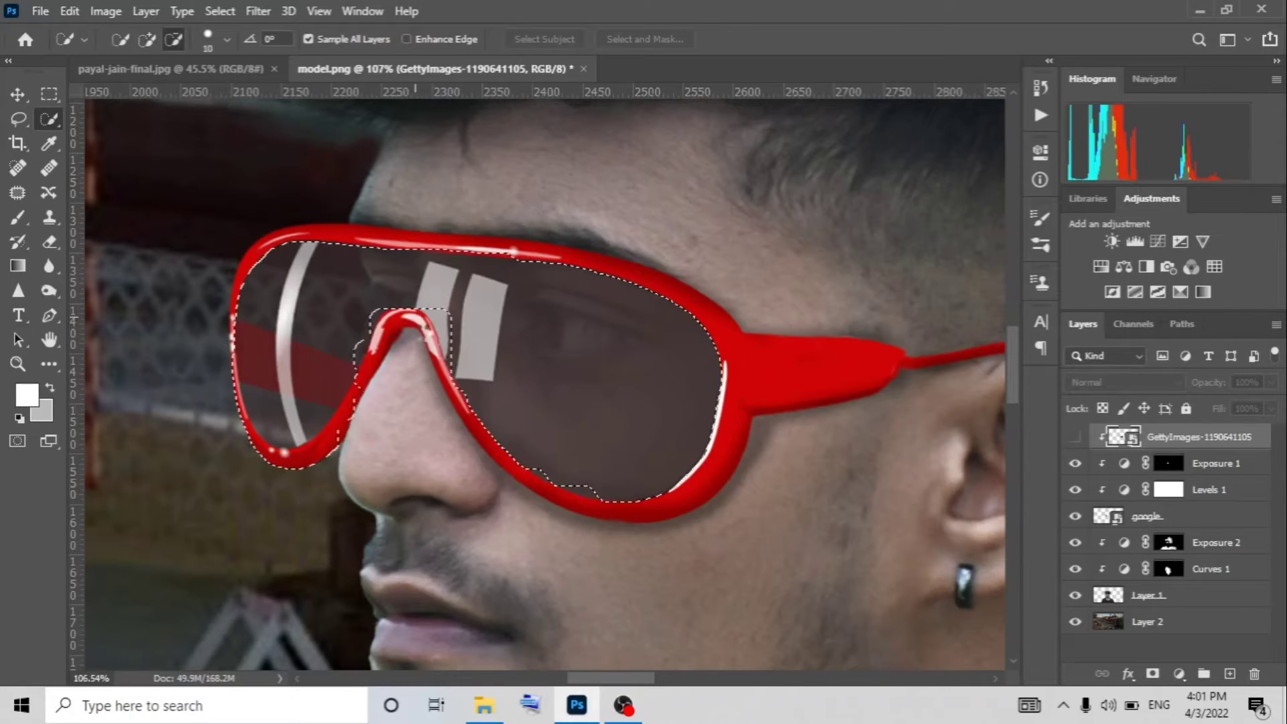
{"action": "left_click_drag", "start_coordinate": [387, 320], "coordinate": [268, 459]}
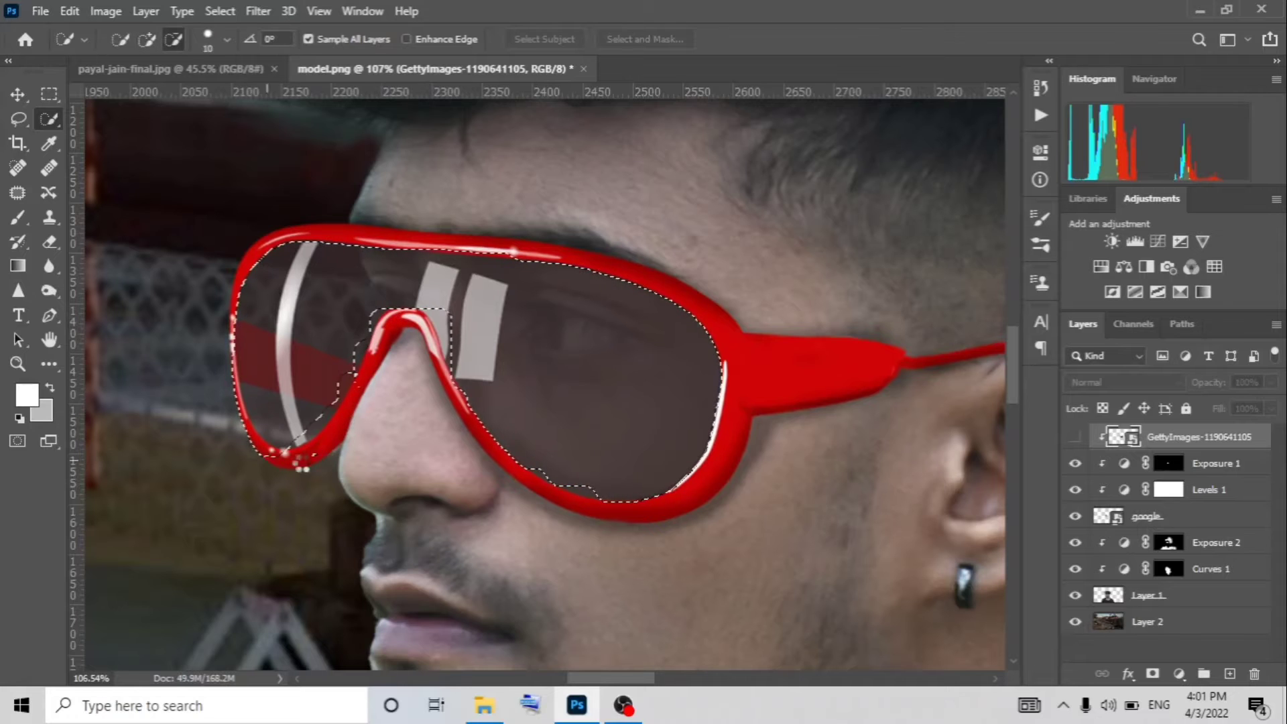
{"action": "scroll", "coordinate": [523, 250], "scroll_direction": "up", "scroll_amount": 5}
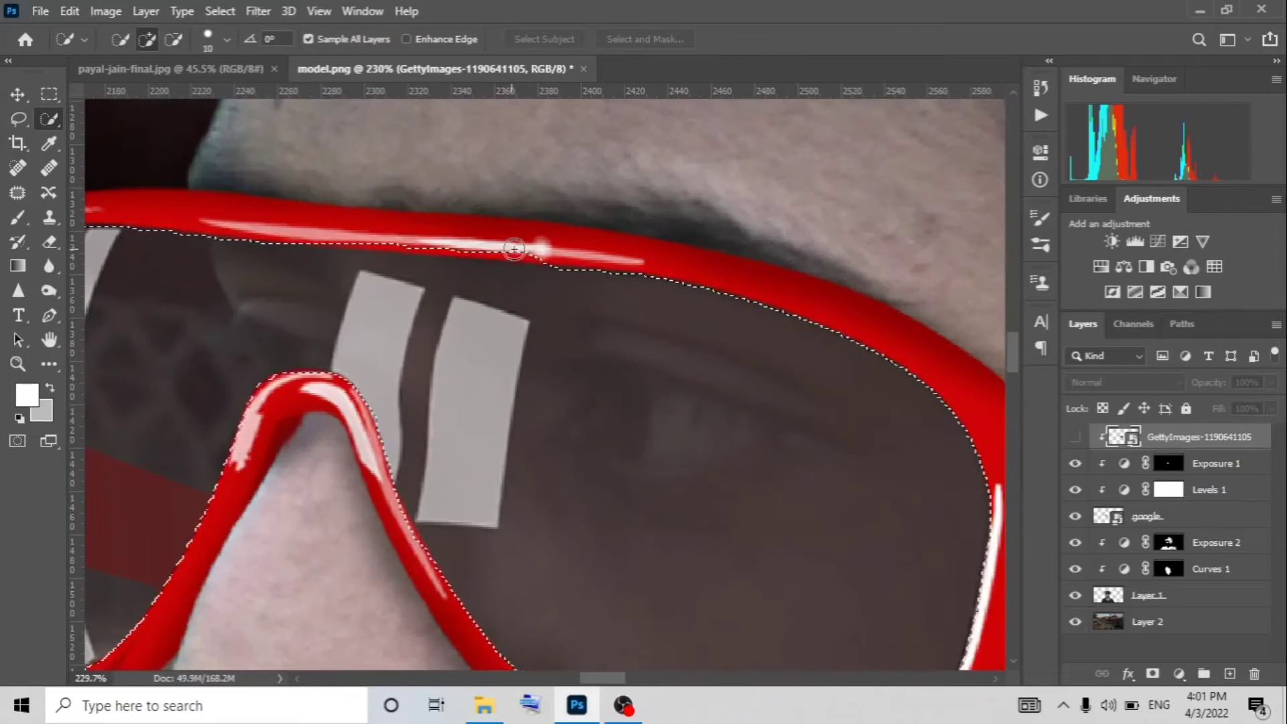
{"action": "scroll", "coordinate": [474, 281], "scroll_direction": "up", "scroll_amount": 2}
{"action": "scroll", "coordinate": [759, 387], "scroll_direction": "down", "scroll_amount": 3}
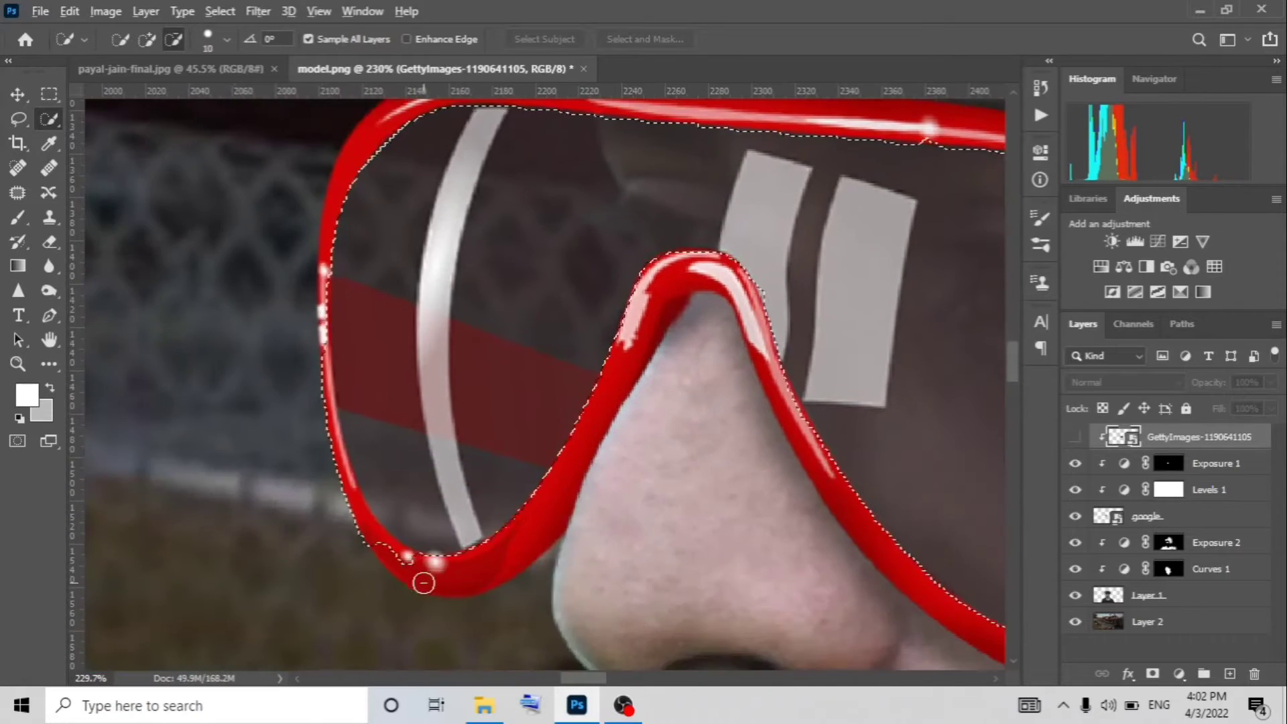
Step: Remove the red frame from the lens selection, then show the reflection photo again
{"action": "left_click_drag", "start_coordinate": [425, 580], "coordinate": [331, 468]}
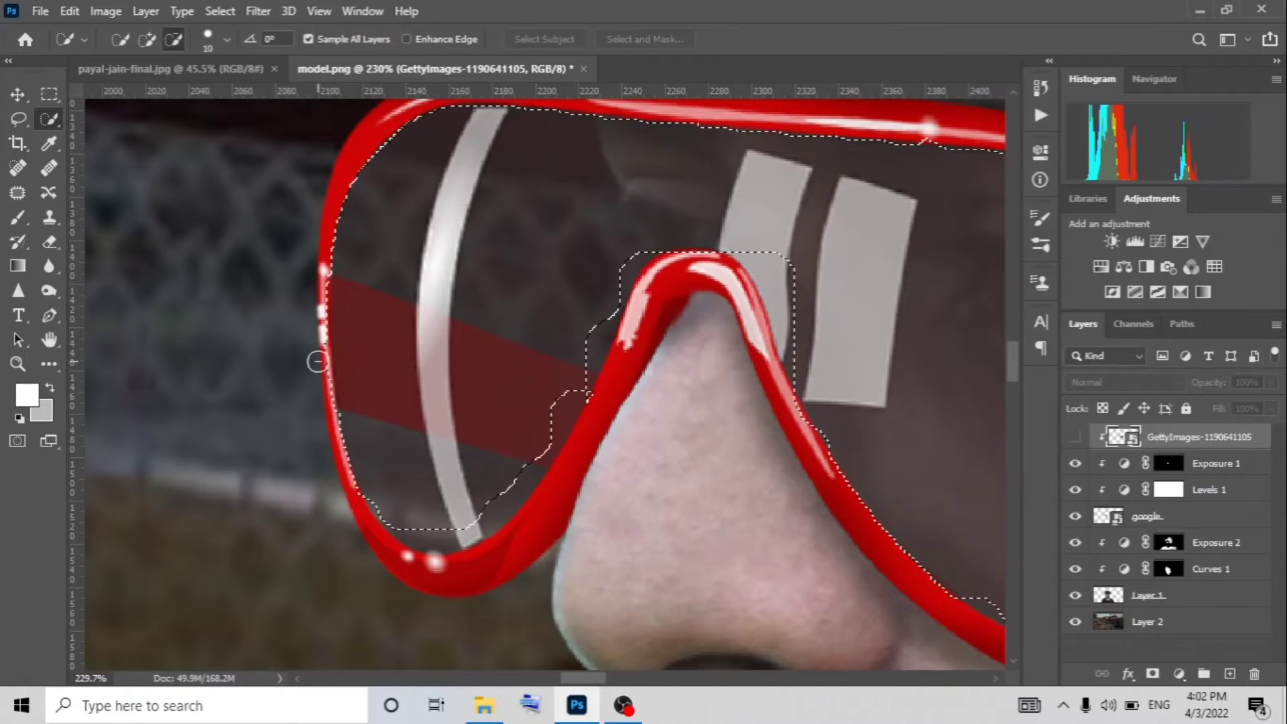
{"action": "left_click_drag", "start_coordinate": [318, 366], "coordinate": [474, 543]}
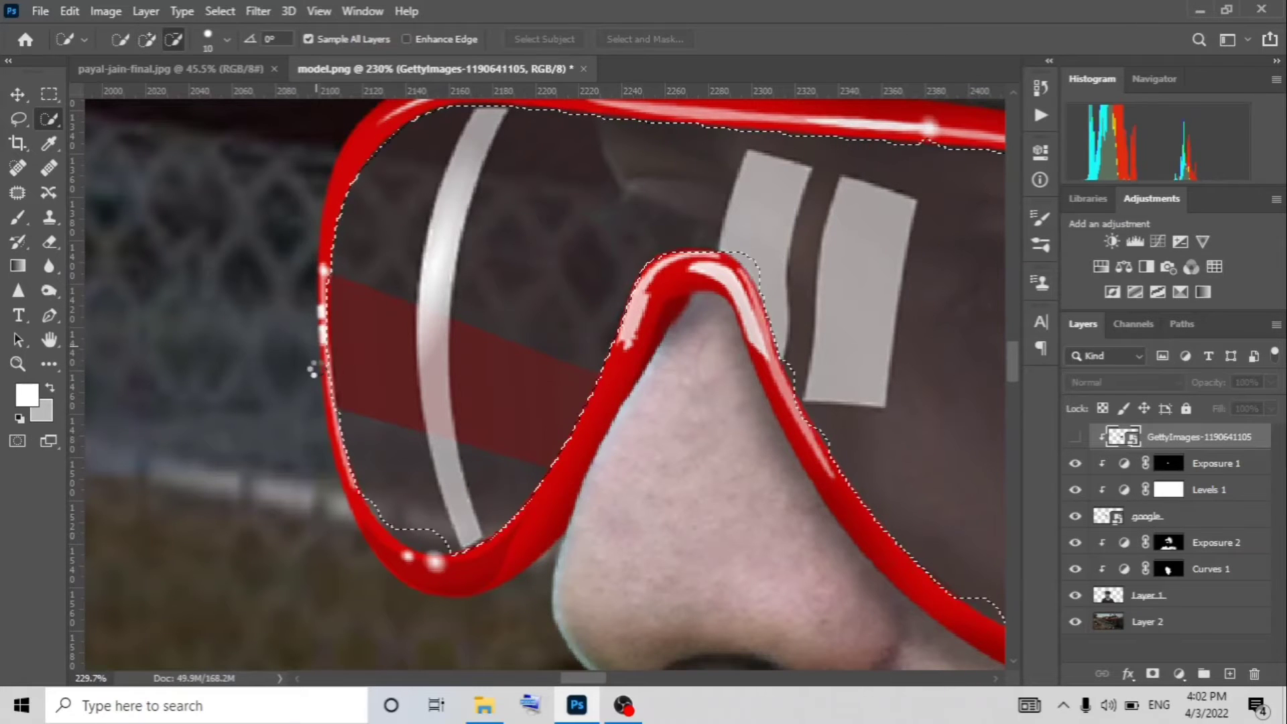
{"action": "left_click_drag", "start_coordinate": [315, 354], "coordinate": [445, 535]}
{"action": "scroll", "coordinate": [538, 497], "scroll_direction": "down", "scroll_amount": 2}
{"action": "scroll", "coordinate": [538, 497], "scroll_direction": "down", "scroll_amount": 2}
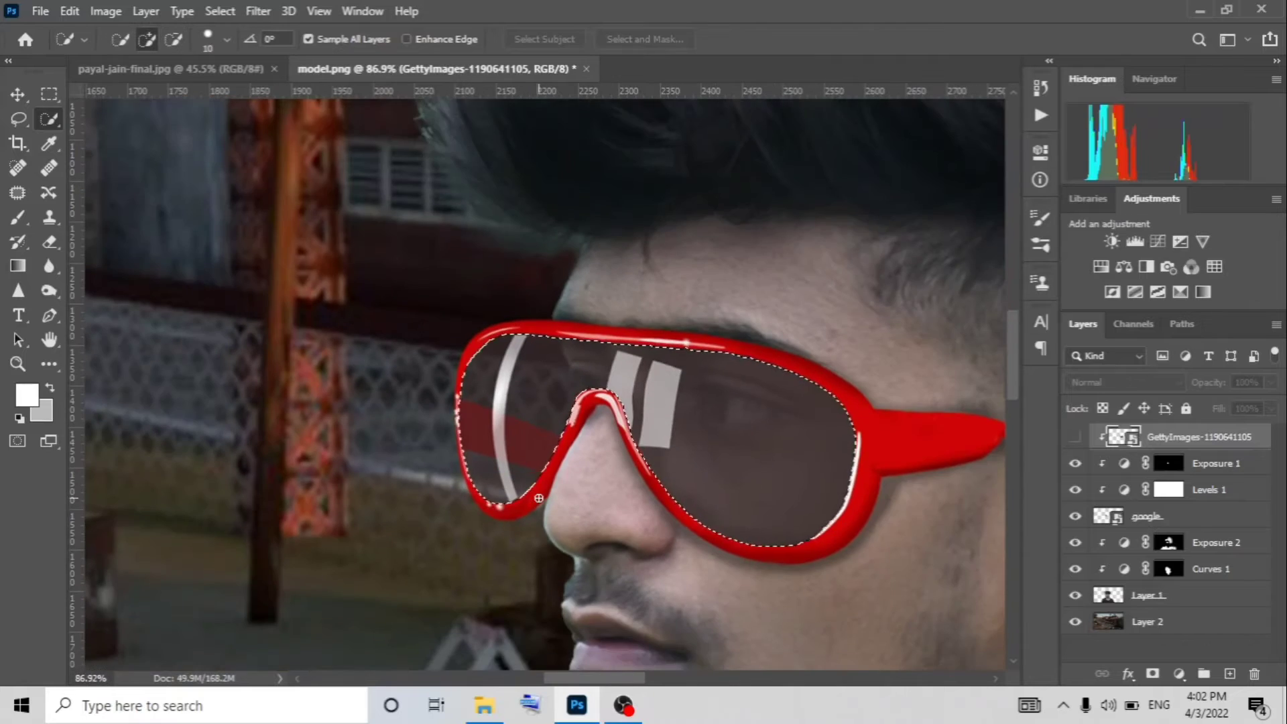
{"action": "scroll", "coordinate": [539, 497], "scroll_direction": "down", "scroll_amount": 2}
{"action": "scroll", "coordinate": [538, 498], "scroll_direction": "down", "scroll_amount": 1}
{"action": "scroll", "coordinate": [539, 497], "scroll_direction": "down", "scroll_amount": 2}
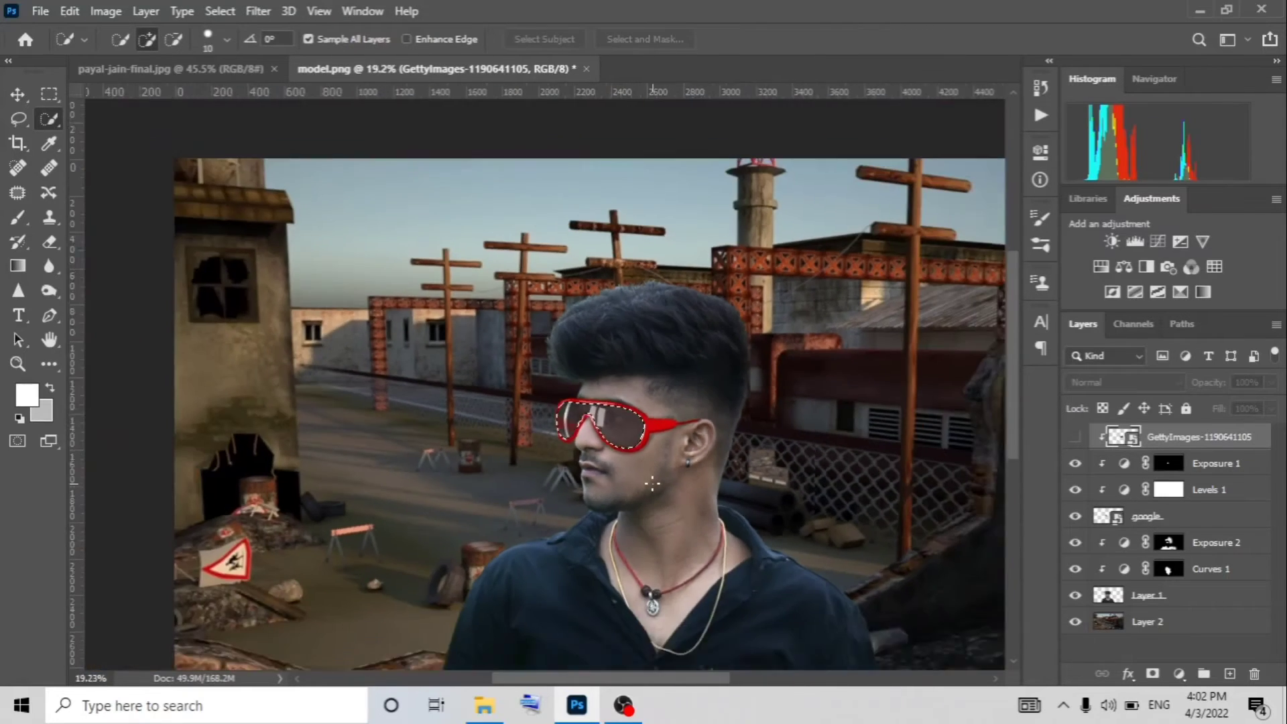
{"action": "left_click", "coordinate": [1076, 436]}
Step: Mask the blue reflection to the lenses and convert it to a smart object
{"action": "left_click", "coordinate": [1152, 673]}
{"action": "scroll", "coordinate": [550, 439], "scroll_direction": "up", "scroll_amount": 2}
{"action": "scroll", "coordinate": [550, 438], "scroll_direction": "up", "scroll_amount": 1}
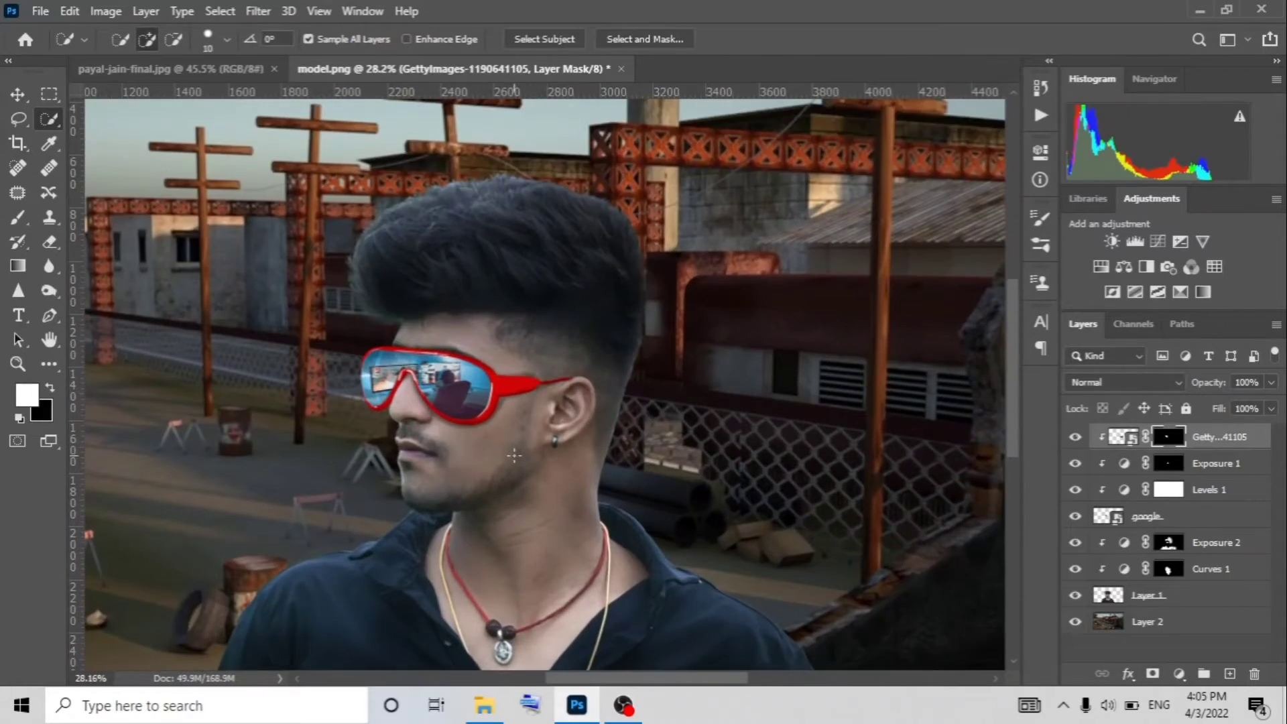
{"action": "scroll", "coordinate": [550, 438], "scroll_direction": "up", "scroll_amount": 2}
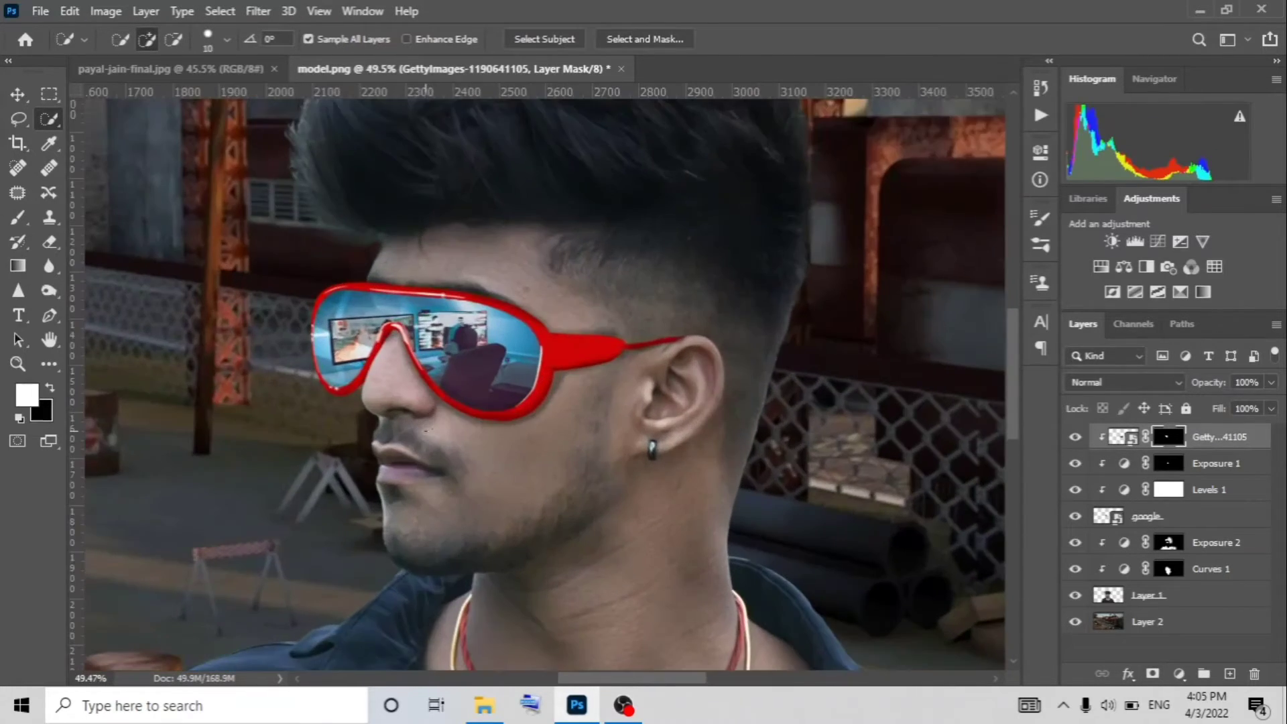
{"action": "right_click", "coordinate": [1215, 439]}
{"action": "left_click", "coordinate": [1006, 199]}
Step: Duplicate the reflection and apply a Motion Blur with distance 0
{"action": "key", "text": "ctrl+j"}
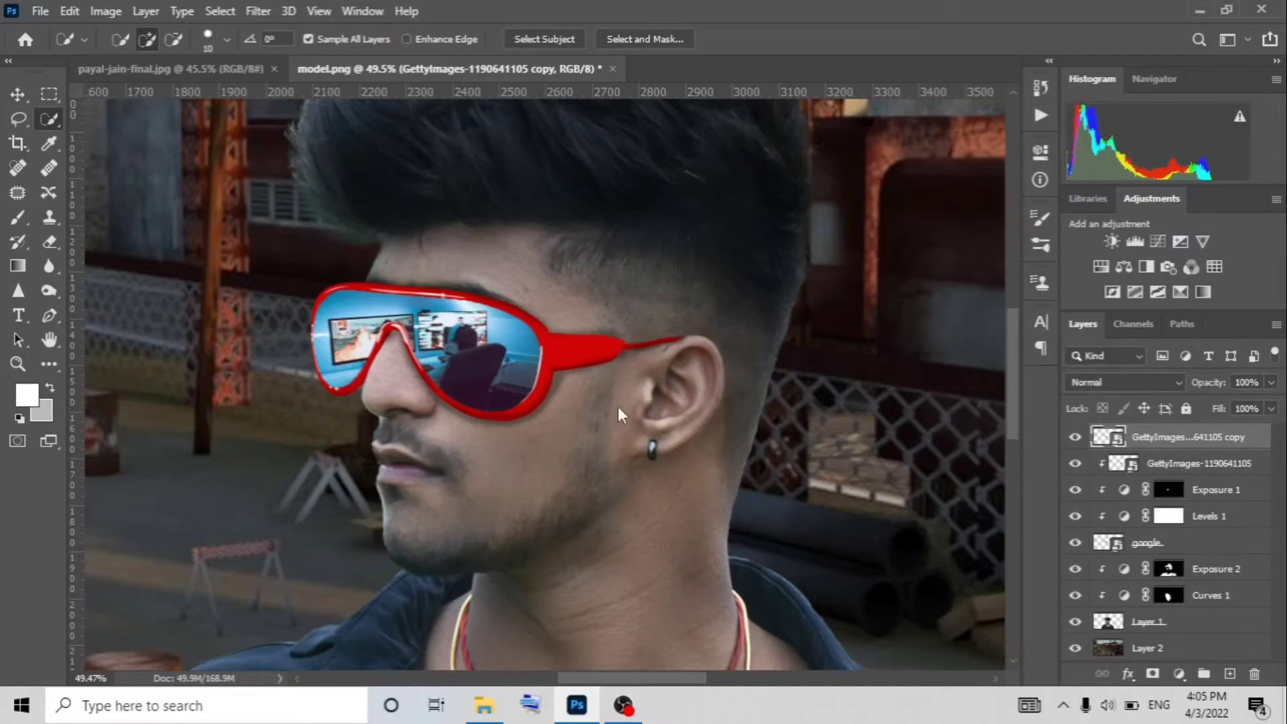
{"action": "left_click", "coordinate": [258, 12]}
{"action": "left_click", "coordinate": [529, 328]}
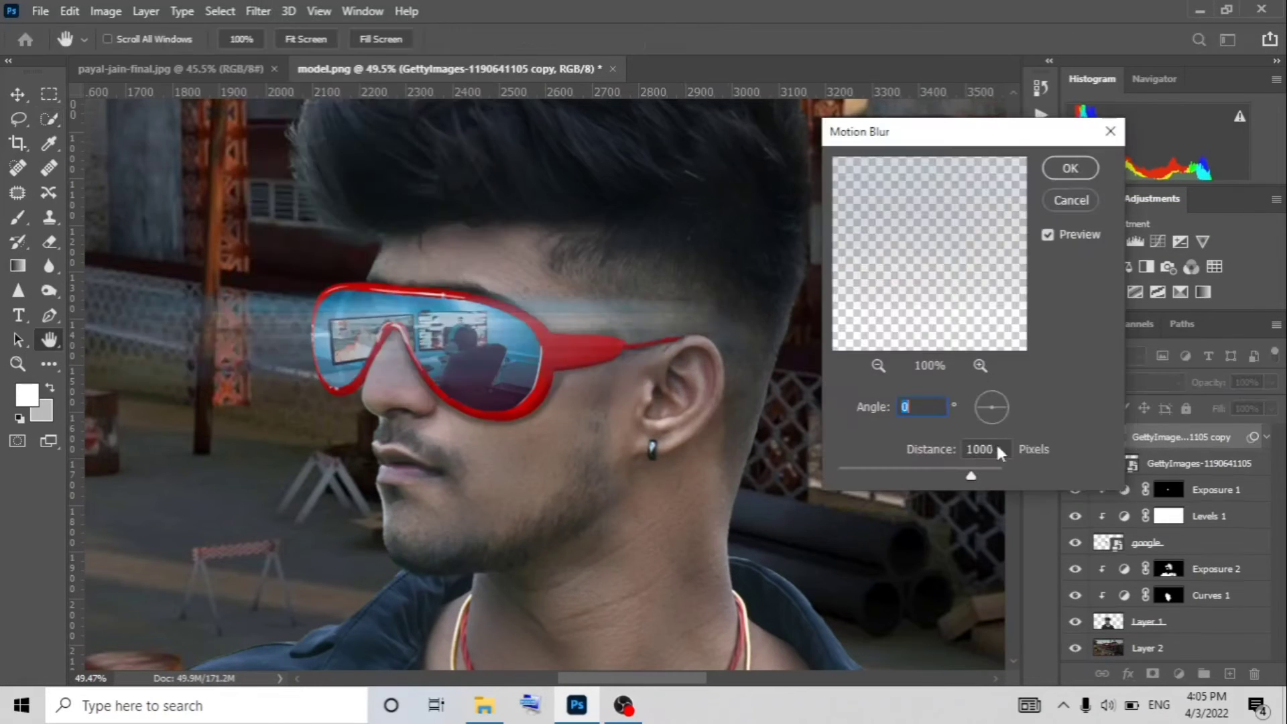
{"action": "type", "text": "0"}
{"action": "key", "text": "Return"}
Step: Duplicate the blurred reflection and apply a 100-pixel Motion Blur
{"action": "key", "text": "w"}
{"action": "key", "text": "ctrl+j"}
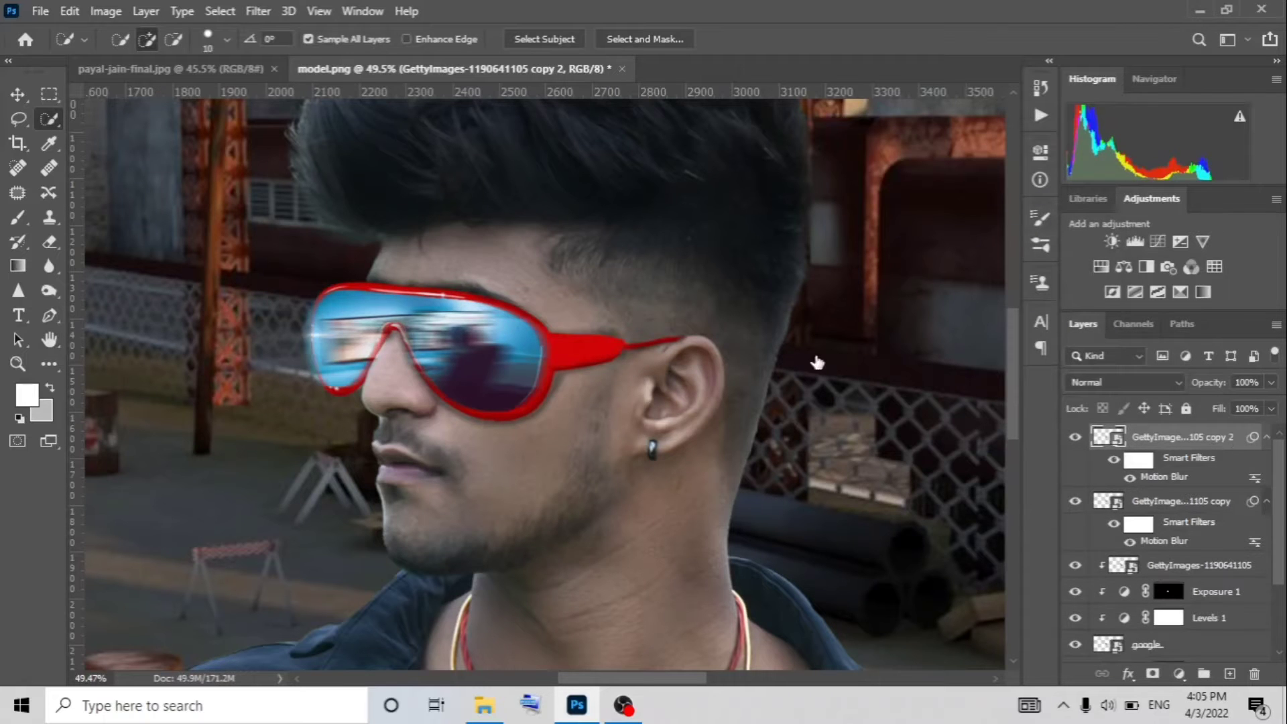
{"action": "left_click", "coordinate": [258, 11]}
{"action": "mouse_move", "coordinate": [308, 240]}
{"action": "left_click", "coordinate": [529, 329]}
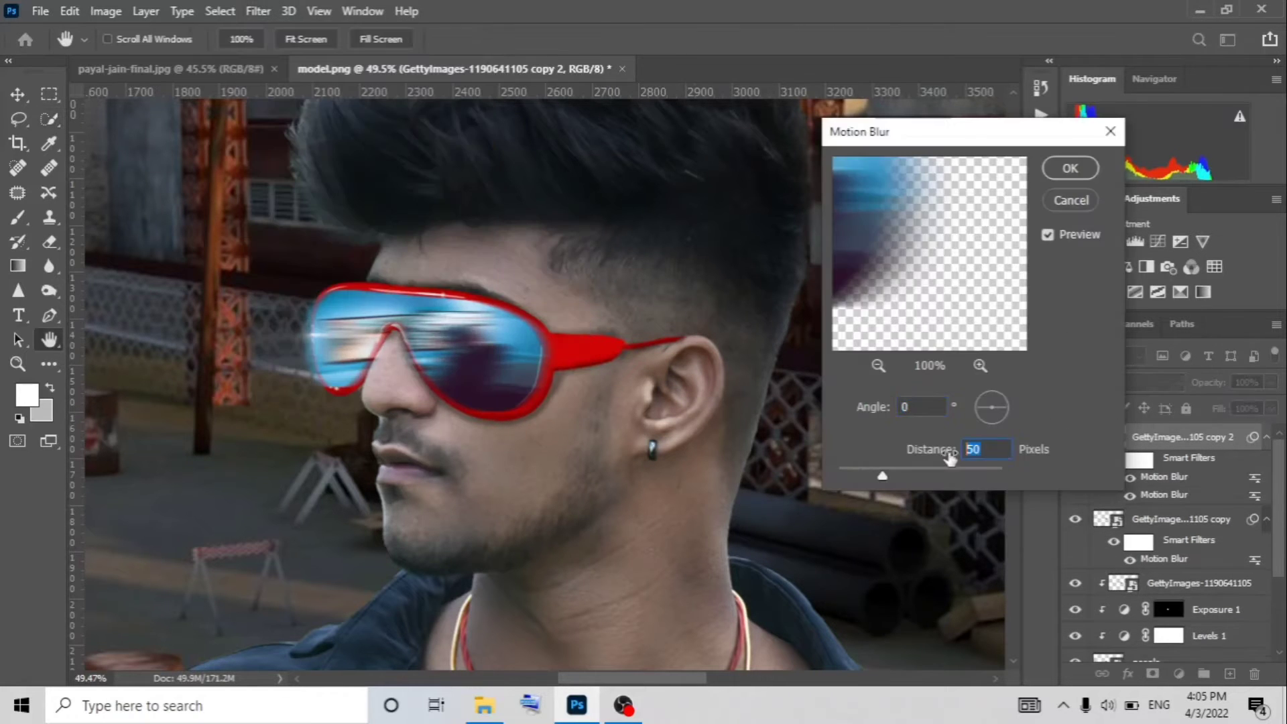
{"action": "type", "text": "100"}
{"action": "key", "text": "Return"}
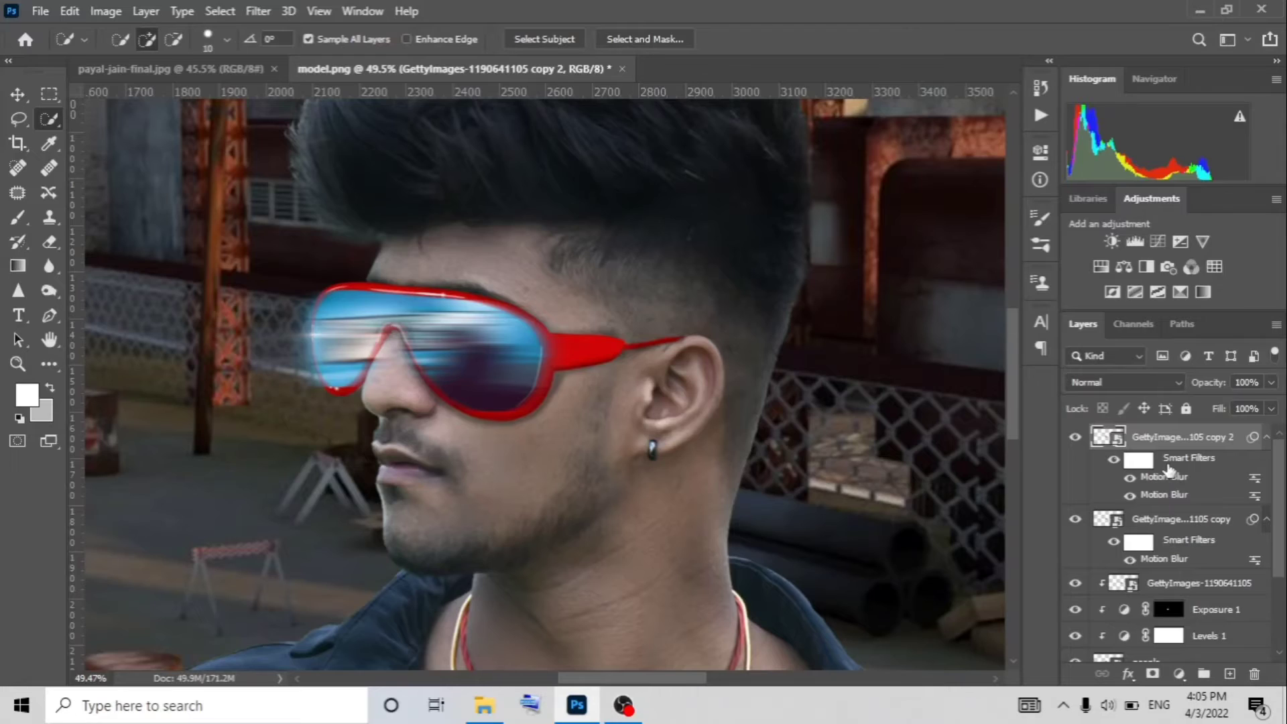
Step: Make another copy with a 200-pixel Motion Blur, skipping Gaussian Blur
{"action": "key", "text": "ctrl+j"}
{"action": "left_click", "coordinate": [258, 12]}
{"action": "left_click", "coordinate": [546, 290]}
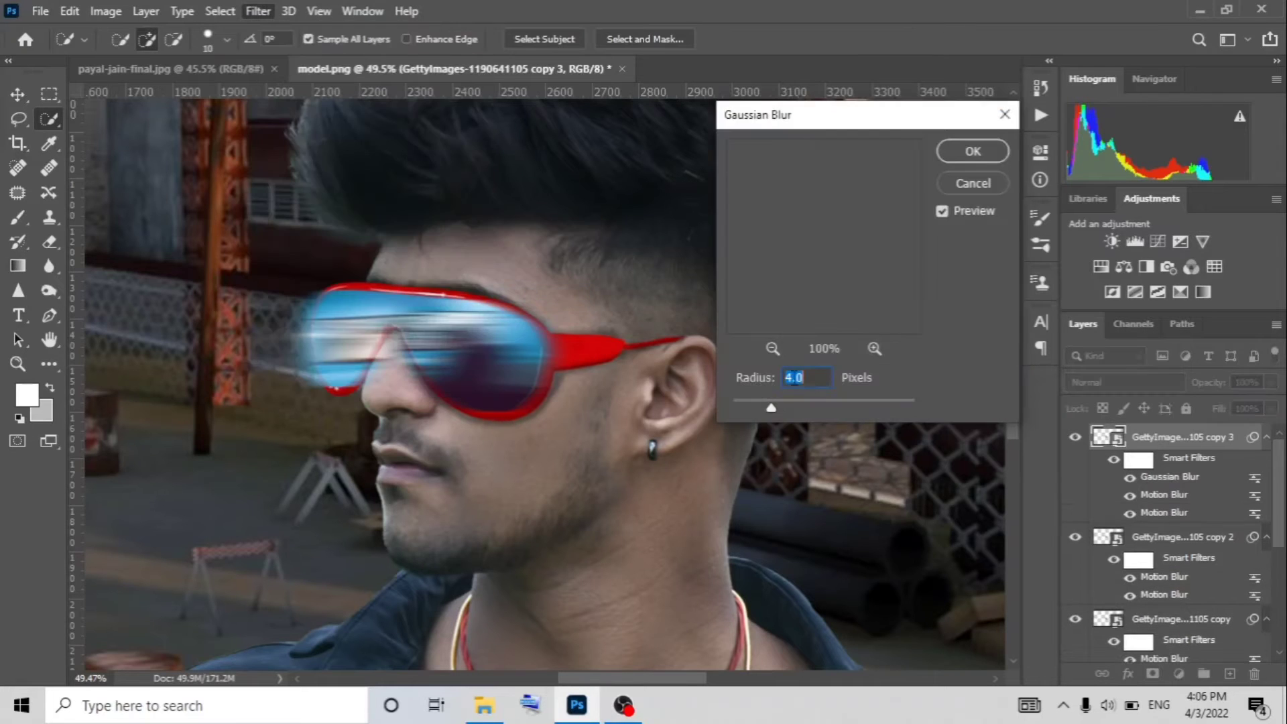
{"action": "left_click", "coordinate": [973, 183]}
{"action": "left_click", "coordinate": [258, 12]}
{"action": "left_click", "coordinate": [529, 330]}
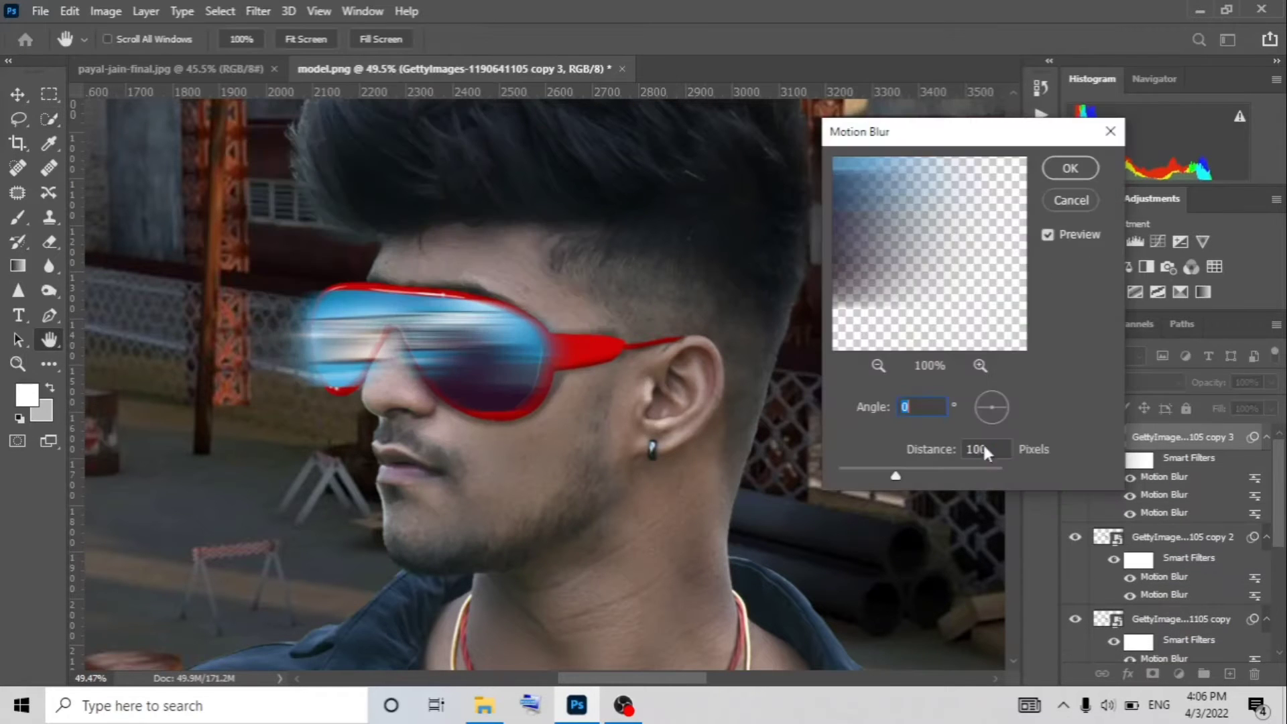
{"action": "type", "text": "200"}
{"action": "key", "text": "Return"}
{"action": "key", "text": "w"}
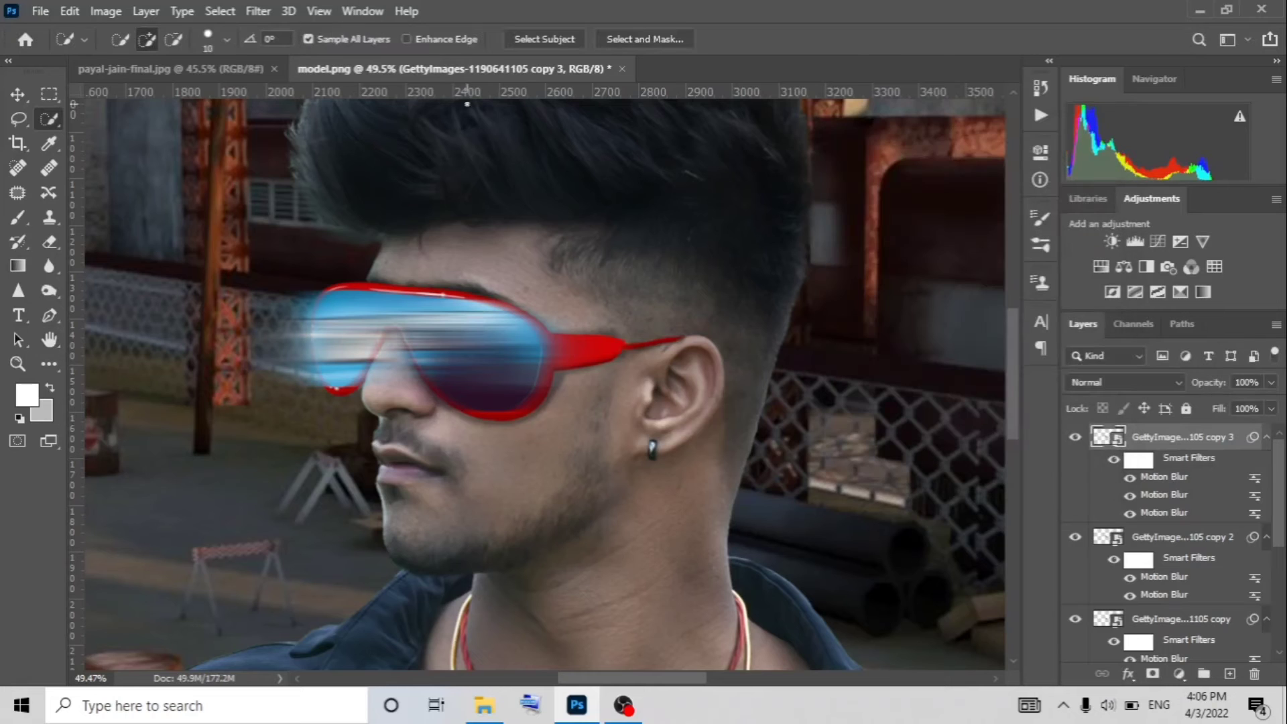
Step: Add a further streak copy blurred with a 500-pixel Motion Blur
{"action": "key", "text": "ctrl+j"}
{"action": "left_click", "coordinate": [258, 12]}
{"action": "left_click", "coordinate": [535, 331]}
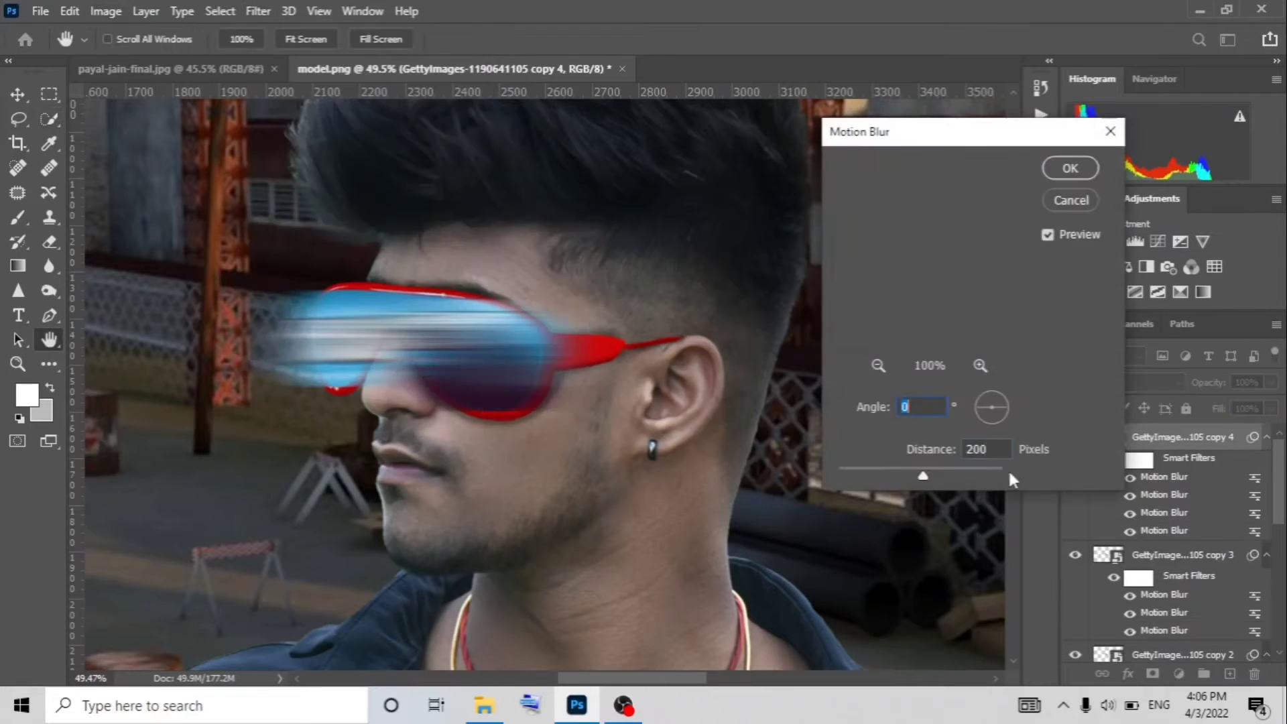
{"action": "double_click", "coordinate": [971, 449]}
{"action": "type", "text": "500"}
{"action": "key", "text": "Return"}
Step: Add a final streak copy with a 1000-pixel Motion Blur
{"action": "key", "text": "ctrl+j"}
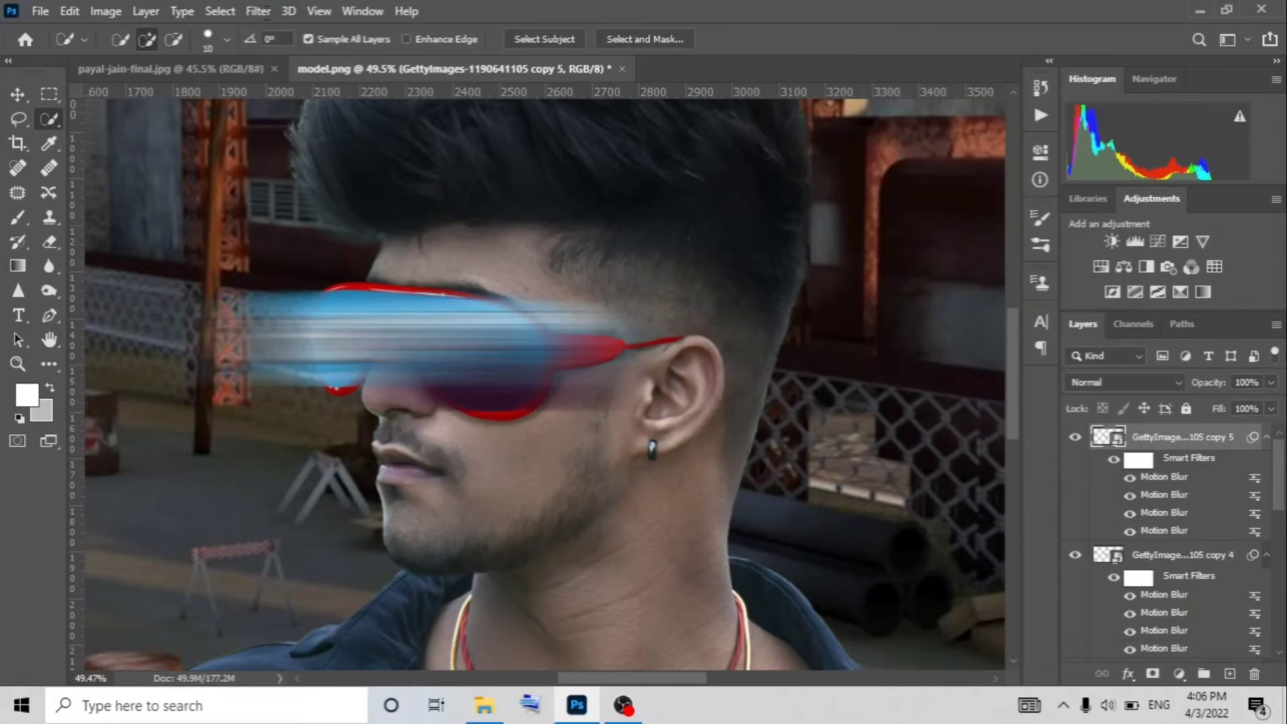
{"action": "left_click", "coordinate": [258, 10]}
{"action": "left_click", "coordinate": [535, 331]}
{"action": "double_click", "coordinate": [979, 449]}
{"action": "type", "text": "1000"}
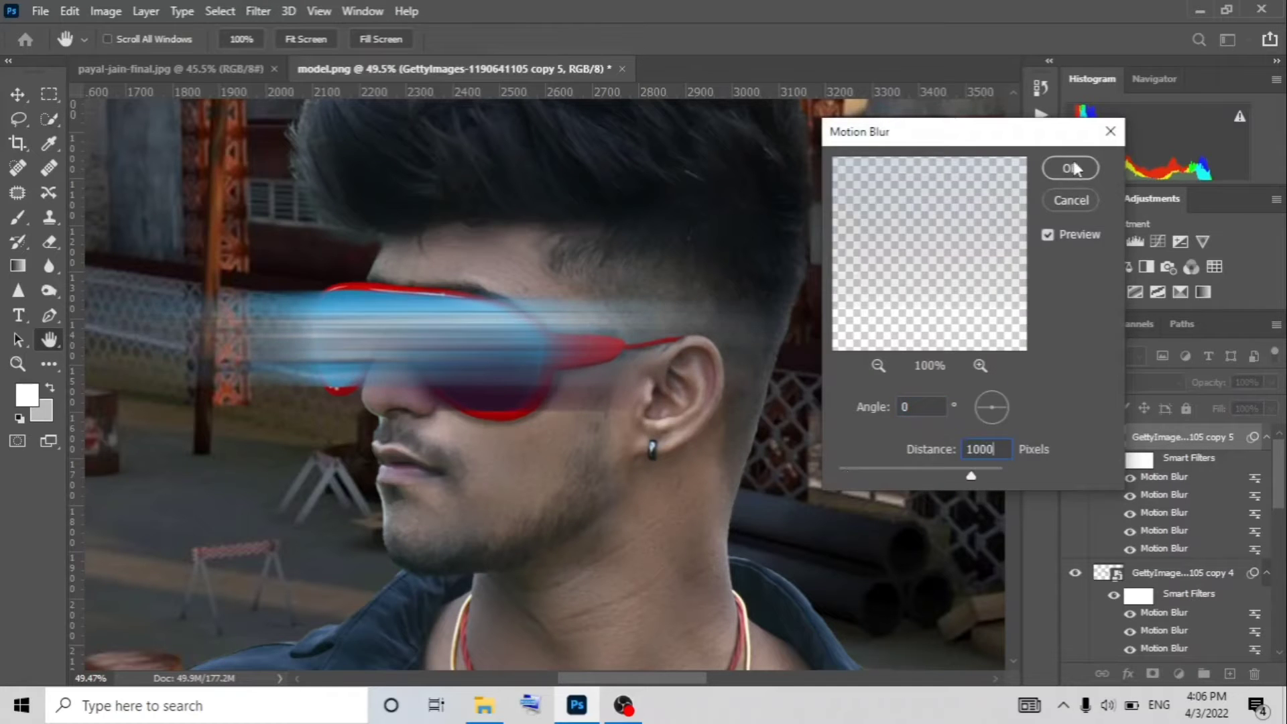
{"action": "left_click", "coordinate": [1069, 162]}
{"action": "key", "text": "w"}
Step: Select the blurred glasses streak copies and merge them into one layer
{"action": "scroll", "coordinate": [661, 508], "scroll_direction": "down", "scroll_amount": 3}
{"action": "left_click", "coordinate": [1267, 437]}
{"action": "left_click", "coordinate": [1267, 464]}
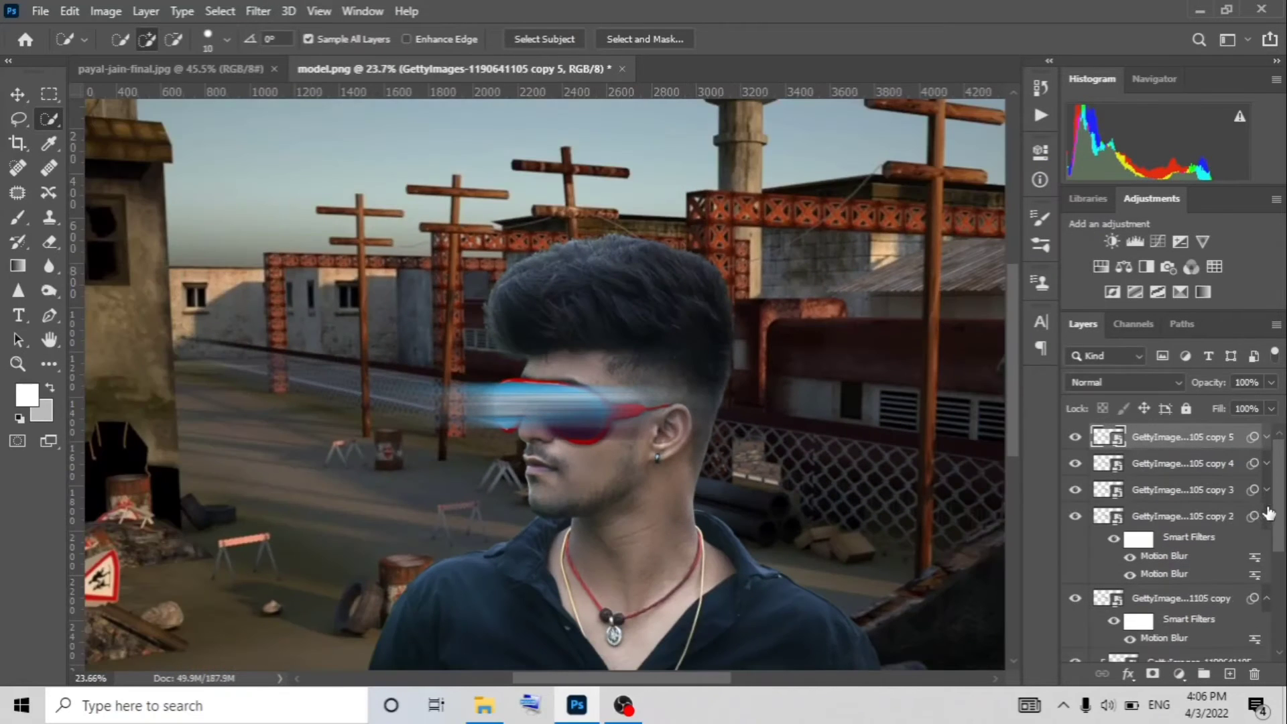
{"action": "left_click", "coordinate": [1267, 490]}
{"action": "left_click", "coordinate": [1180, 542], "text": "shift"}
{"action": "right_click", "coordinate": [1180, 542]}
{"action": "left_click", "coordinate": [1005, 579]}
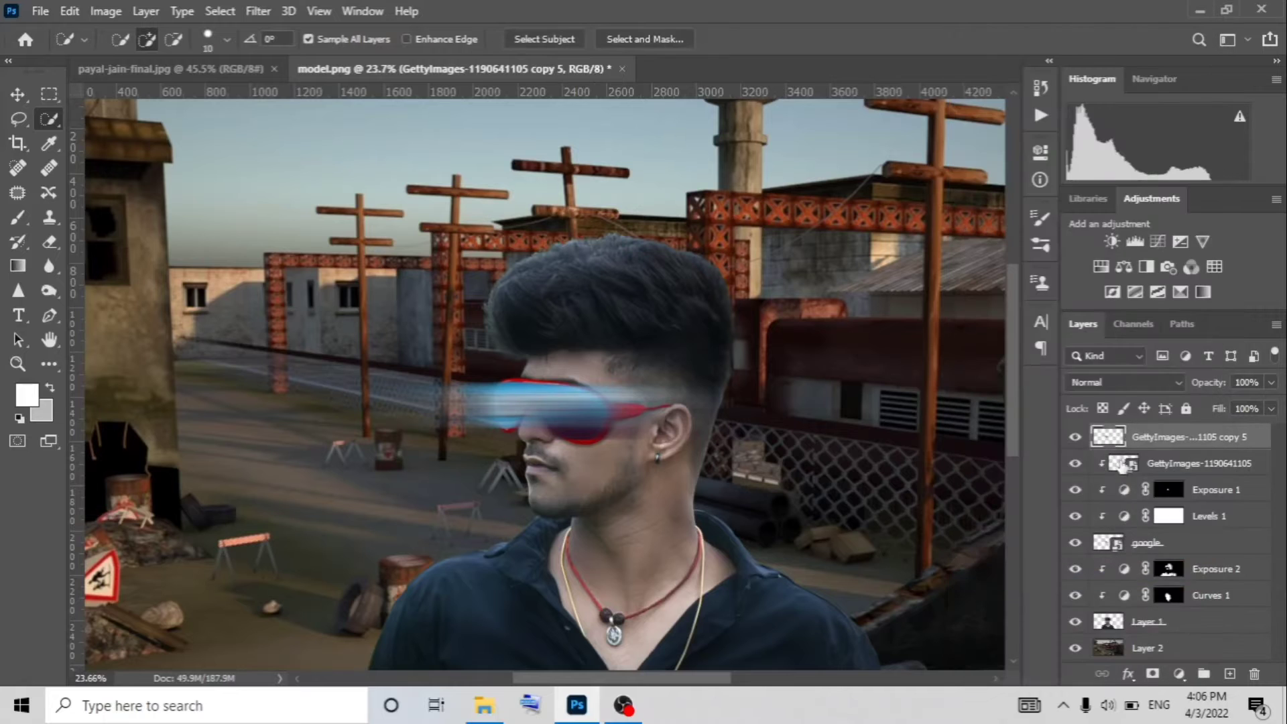
Step: Set the merged streak to Screen and toggle its visibility to compare
{"action": "left_click", "coordinate": [1127, 382]}
{"action": "left_click", "coordinate": [1099, 359]}
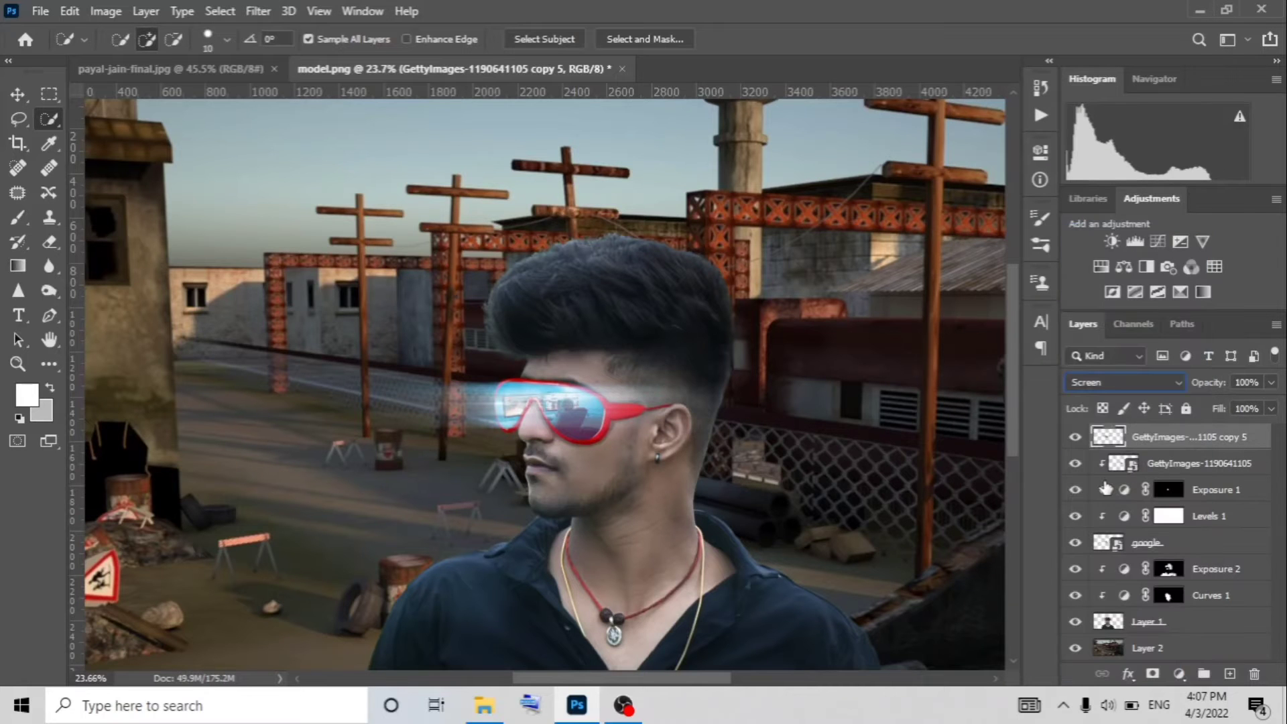
{"action": "key", "text": "v"}
{"action": "scroll", "coordinate": [642, 452], "scroll_direction": "up", "scroll_amount": 1}
{"action": "scroll", "coordinate": [641, 453], "scroll_direction": "up", "scroll_amount": 1}
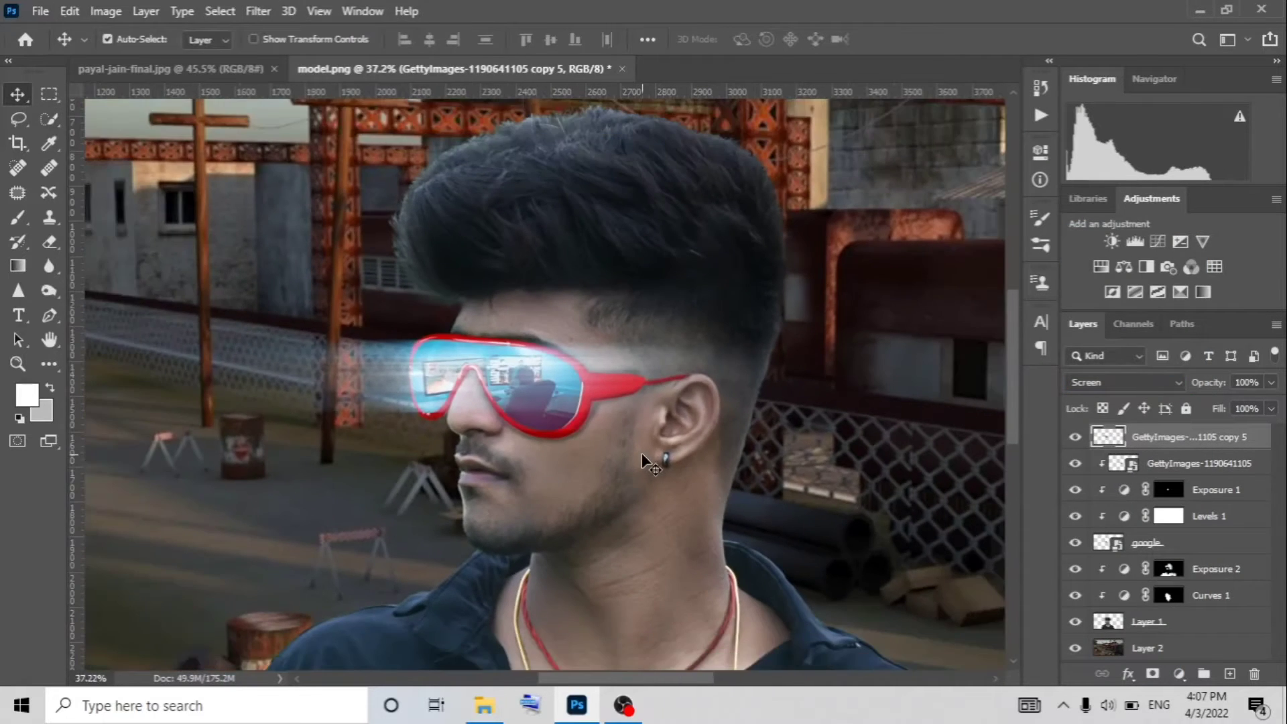
{"action": "left_click", "coordinate": [1075, 437]}
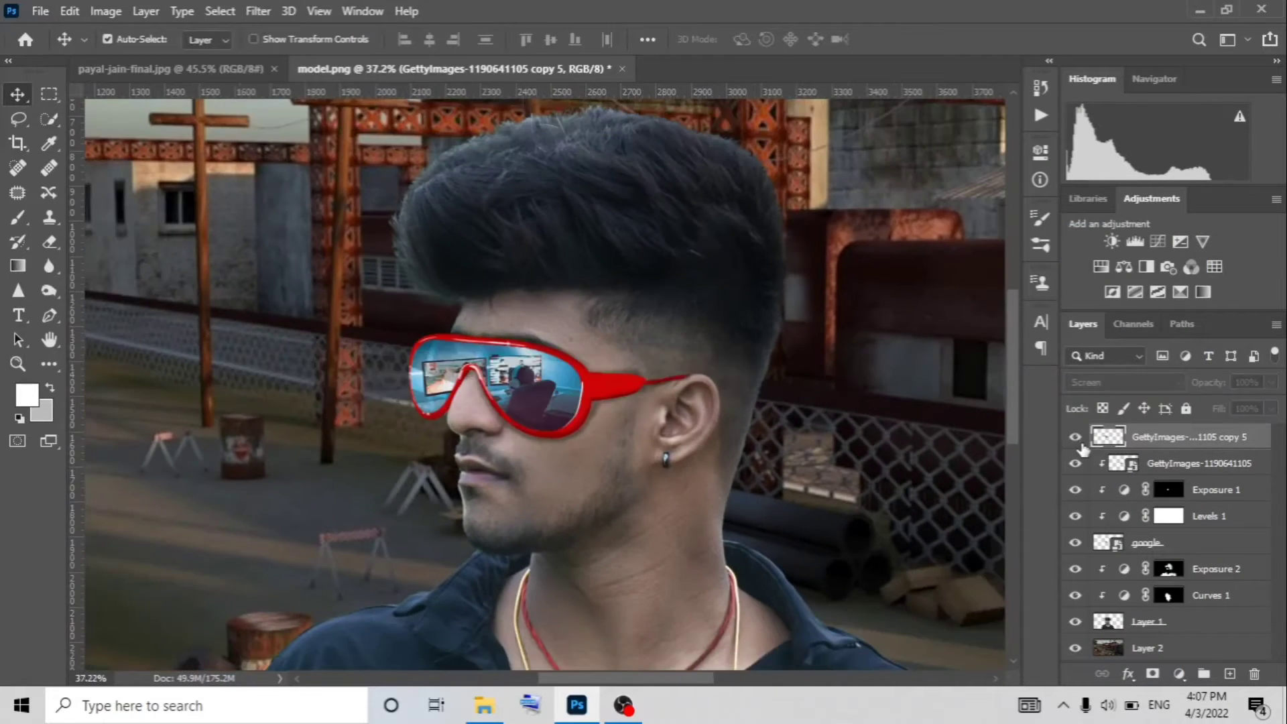
Step: Add a cyan Hue/Saturation colorize adjustment clipped to the model's layer
{"action": "left_click", "coordinate": [1205, 633]}
{"action": "key", "text": "ctrl+0"}
{"action": "left_click", "coordinate": [1103, 268]}
{"action": "left_click", "coordinate": [900, 209]}
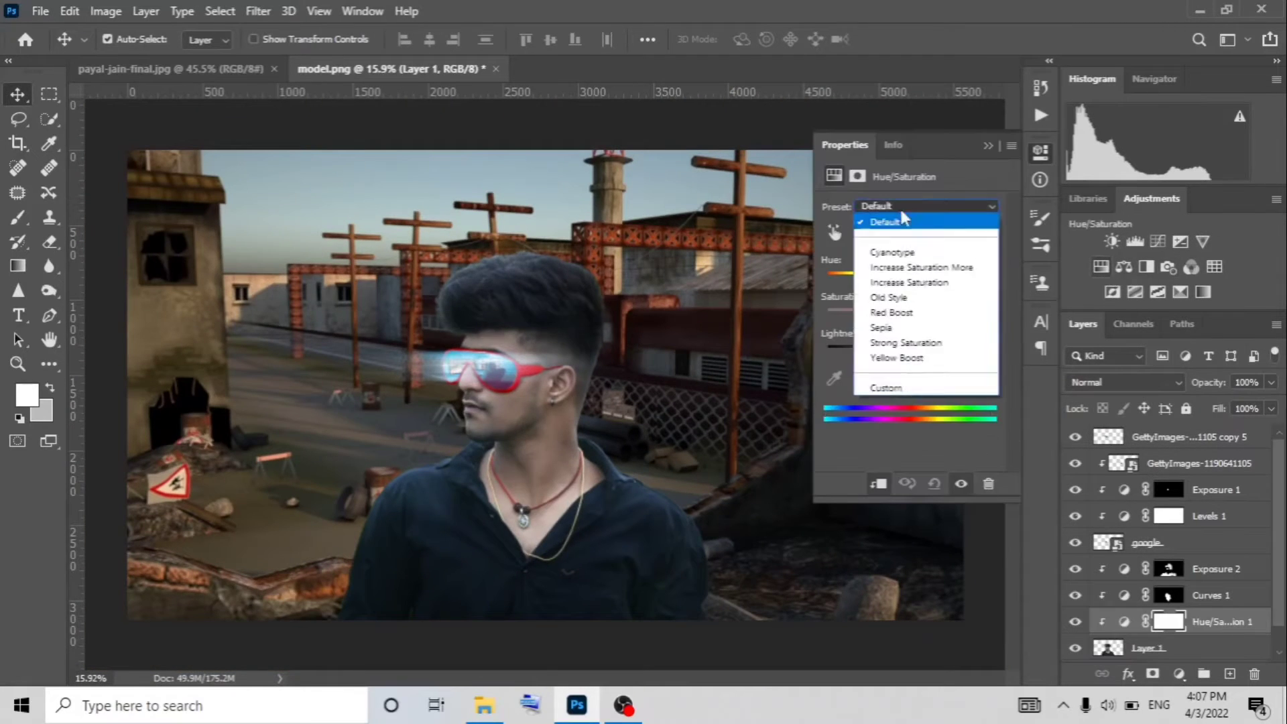
{"action": "left_click", "coordinate": [902, 253]}
{"action": "left_click_drag", "start_coordinate": [911, 273], "coordinate": [927, 346]}
{"action": "left_click", "coordinate": [1071, 247]}
Step: Blend the tint as Overlay, invert its mask, and paint it over glasses, temple and forehead
{"action": "left_click", "coordinate": [1127, 383]}
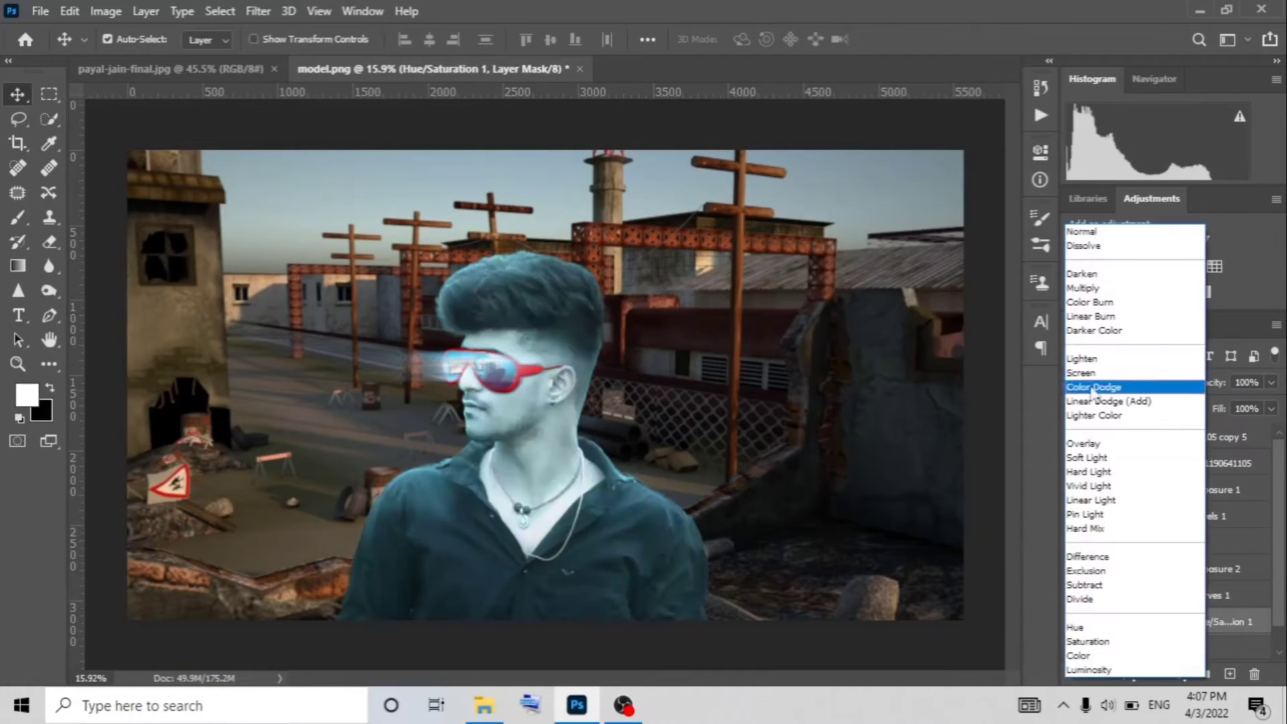
{"action": "left_click", "coordinate": [1086, 436]}
{"action": "key", "text": "ctrl+i"}
{"action": "left_click", "coordinate": [17, 216]}
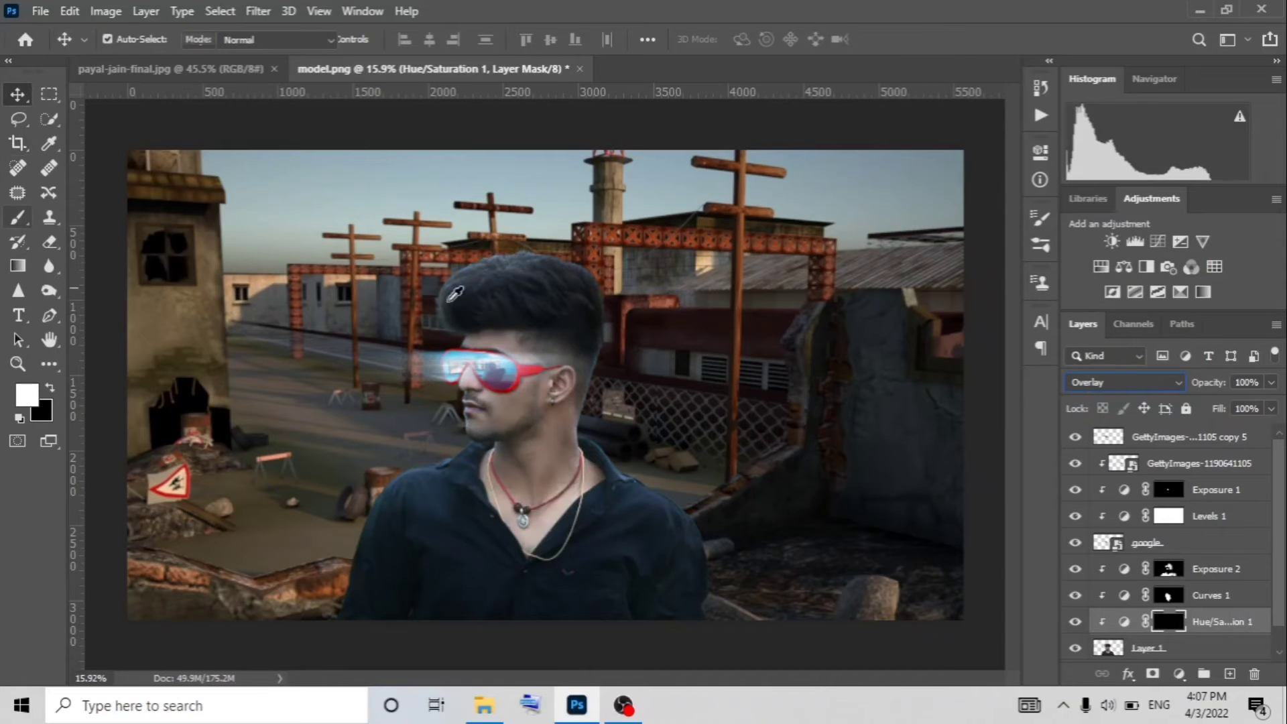
{"action": "scroll", "coordinate": [497, 376], "scroll_direction": "up", "scroll_amount": 5}
{"action": "mouse_move", "coordinate": [497, 403]}
{"action": "left_mouse_down"}
{"action": "mouse_move", "coordinate": [479, 216]}
{"action": "mouse_move", "coordinate": [670, 273]}
{"action": "mouse_move", "coordinate": [724, 331]}
{"action": "left_mouse_up"}
{"action": "scroll", "coordinate": [471, 372], "scroll_direction": "down", "scroll_amount": 3}
{"action": "mouse_move", "coordinate": [587, 349]}
{"action": "left_mouse_down"}
{"action": "mouse_move", "coordinate": [483, 281]}
{"action": "mouse_move", "coordinate": [446, 230]}
{"action": "left_mouse_up"}
Step: Compare blend modes, keep the tint at Overlay, and lower its opacity to 86%
{"action": "scroll", "coordinate": [456, 268], "scroll_direction": "down", "scroll_amount": 2}
{"action": "left_click", "coordinate": [1125, 382]}
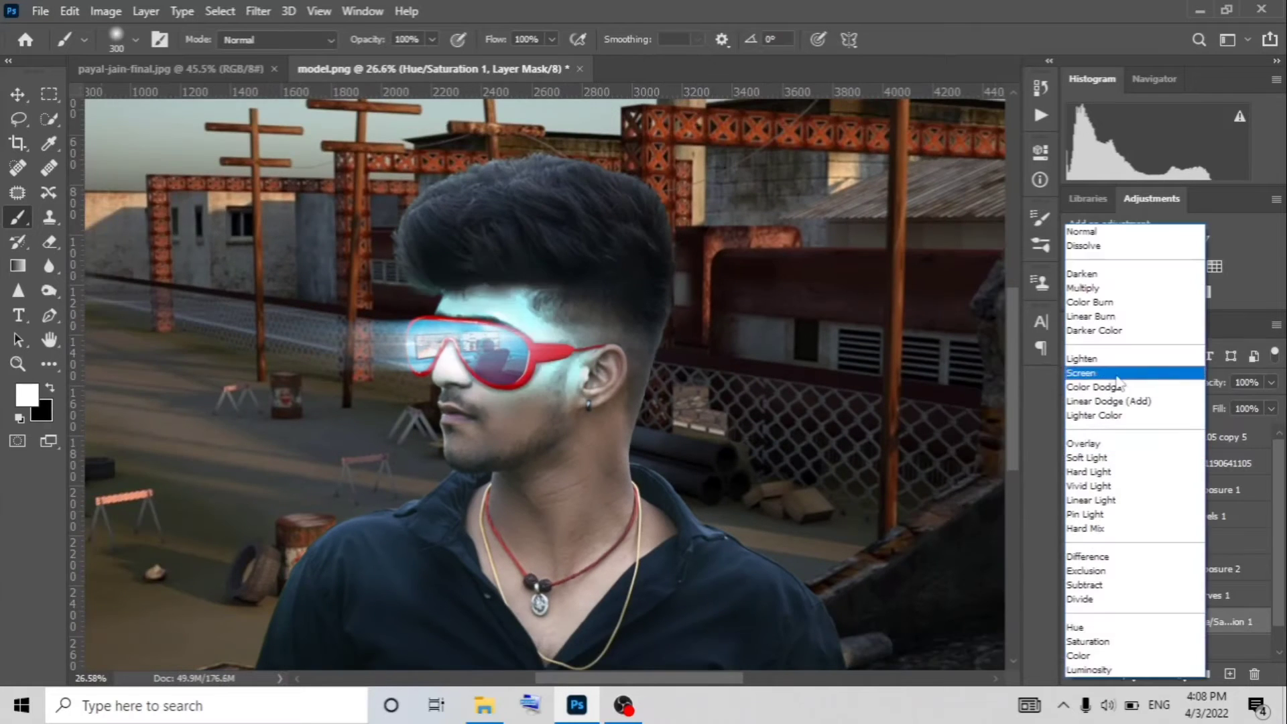
{"action": "left_click", "coordinate": [1106, 431]}
{"action": "left_click", "coordinate": [1145, 389]}
{"action": "left_click", "coordinate": [1106, 431]}
{"action": "left_click_drag", "start_coordinate": [1207, 383], "coordinate": [1194, 389]}
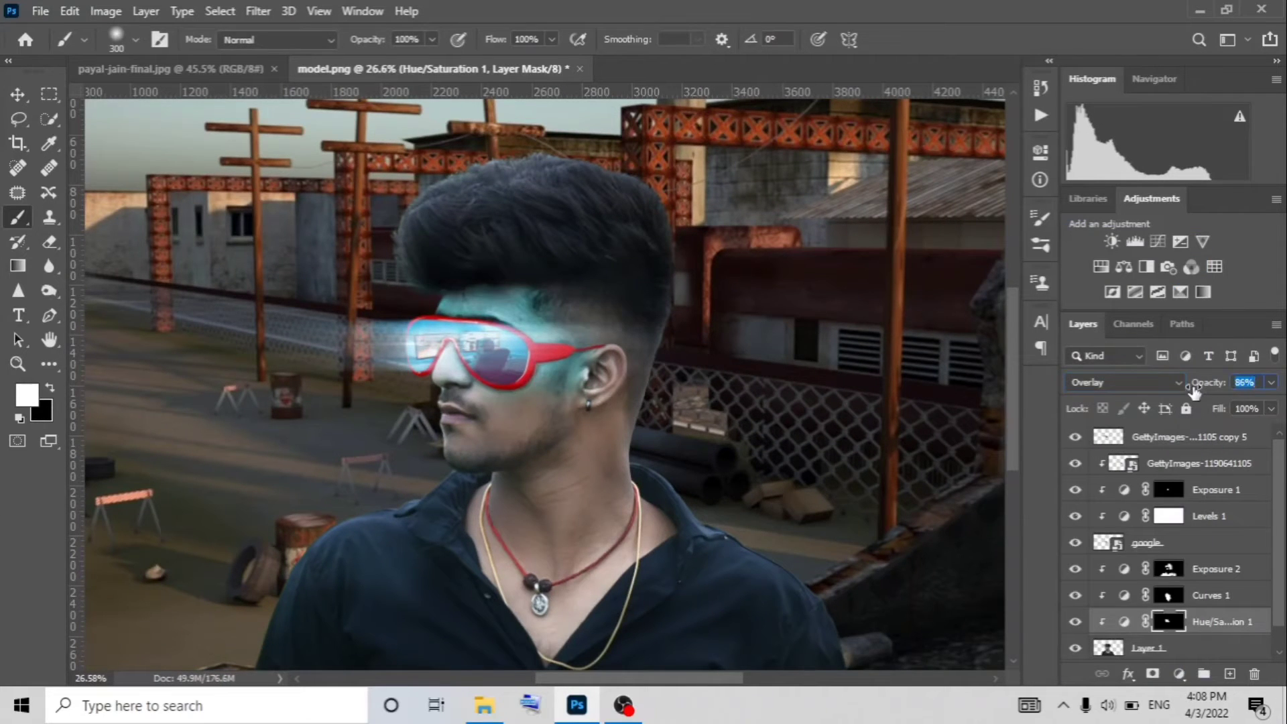
{"action": "left_click", "coordinate": [18, 95]}
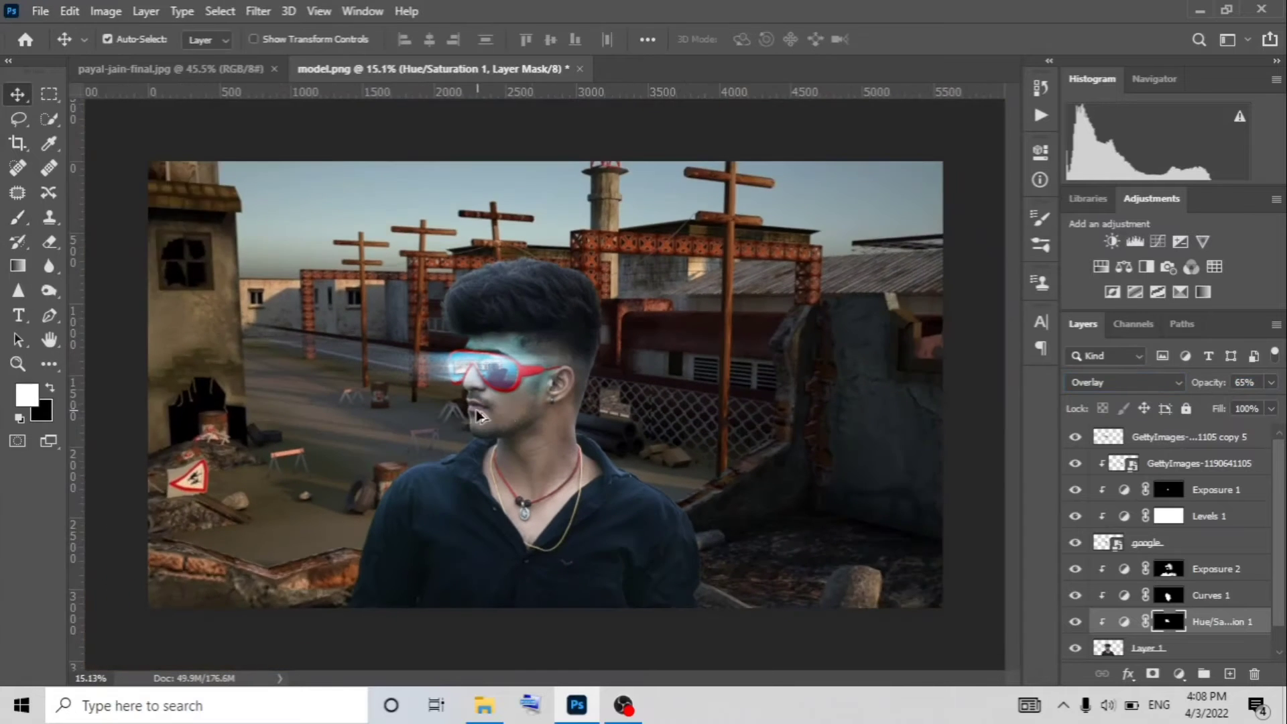
{"action": "left_click", "coordinate": [1140, 382]}
{"action": "left_click", "coordinate": [1130, 443]}
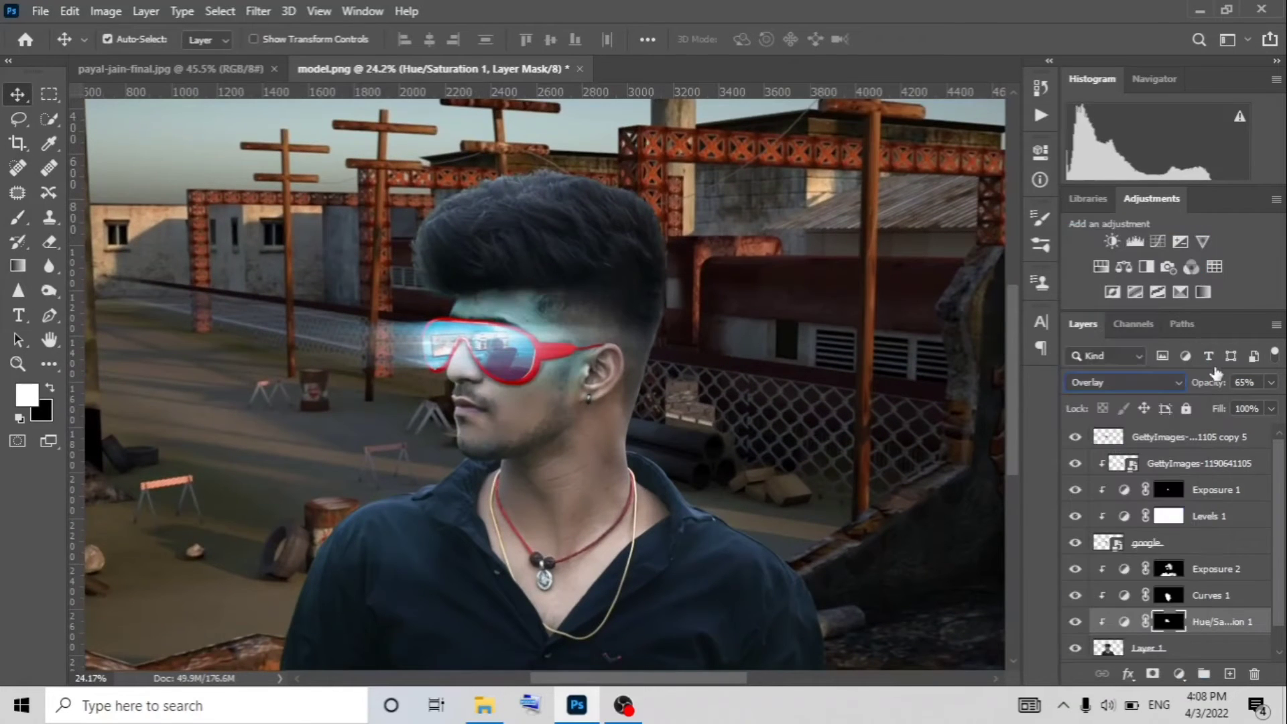
Step: Switch to a black brush for hiding tint, then reselect the model's layer
{"action": "key", "text": "b"}
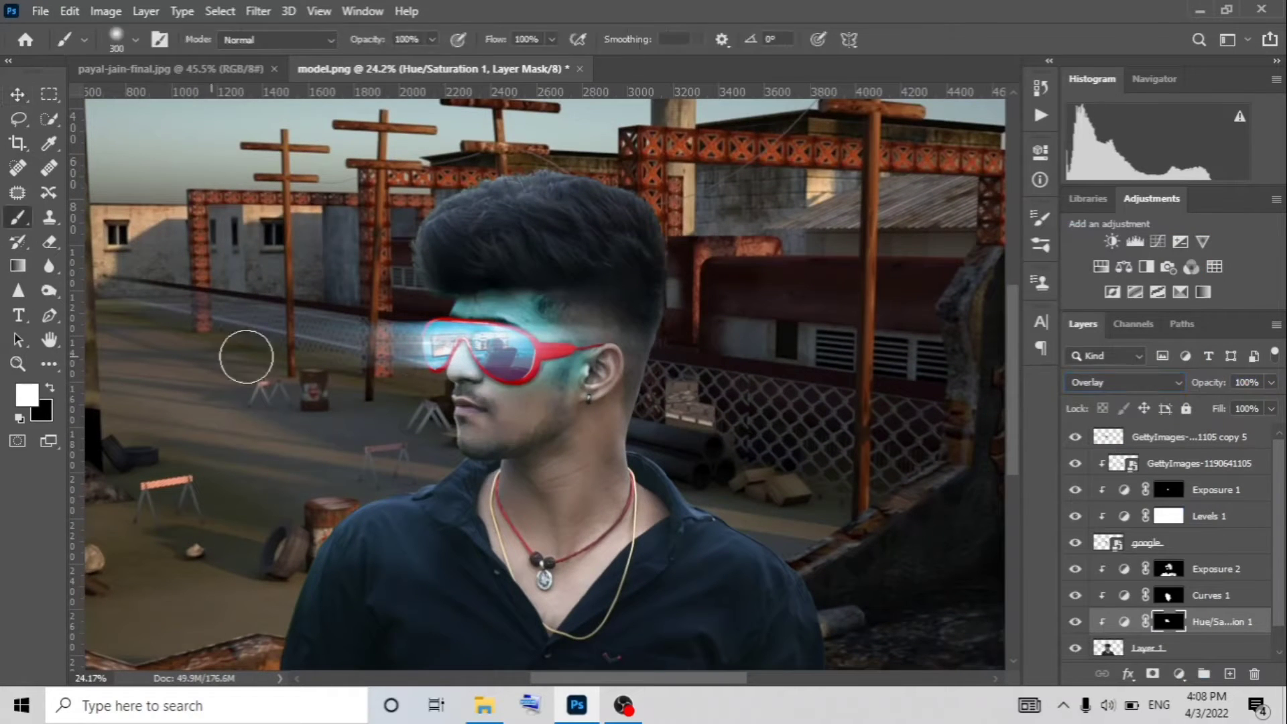
{"action": "key", "text": "x"}
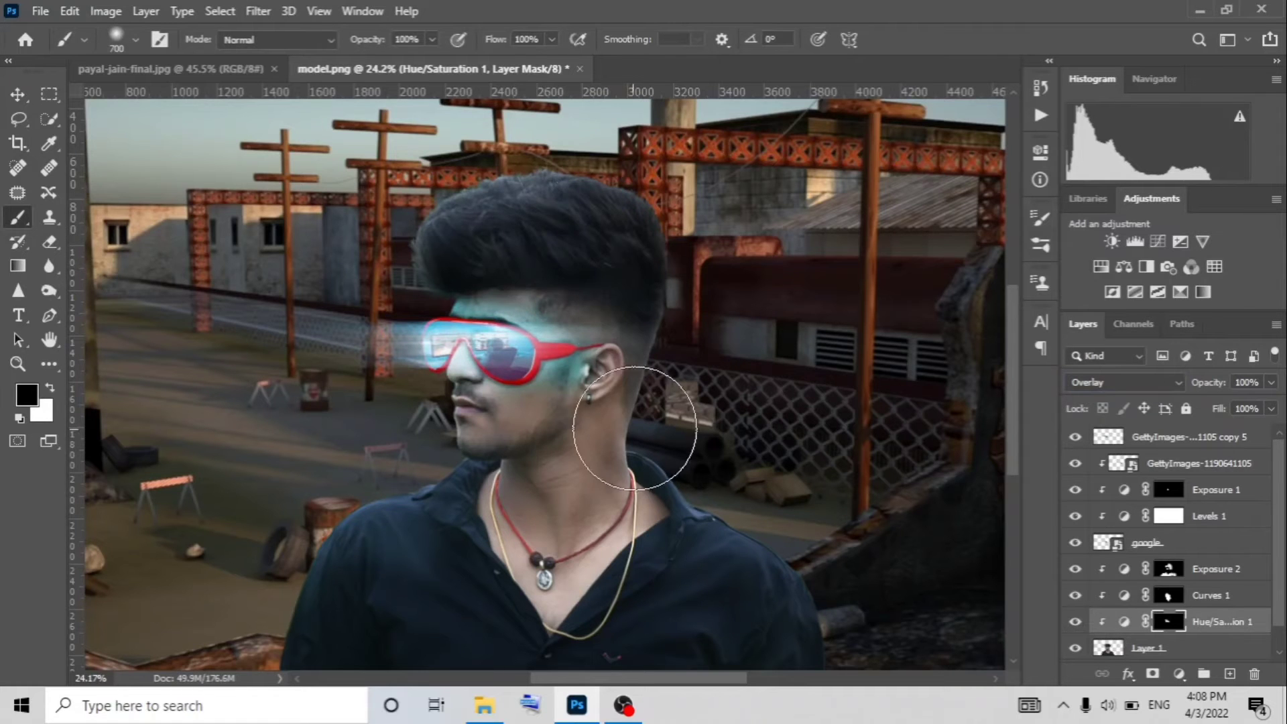
{"action": "scroll", "coordinate": [560, 402], "scroll_direction": "up", "scroll_amount": 2}
{"action": "scroll", "coordinate": [495, 351], "scroll_direction": "up", "scroll_amount": 2}
{"action": "scroll", "coordinate": [495, 350], "scroll_direction": "down", "scroll_amount": 5}
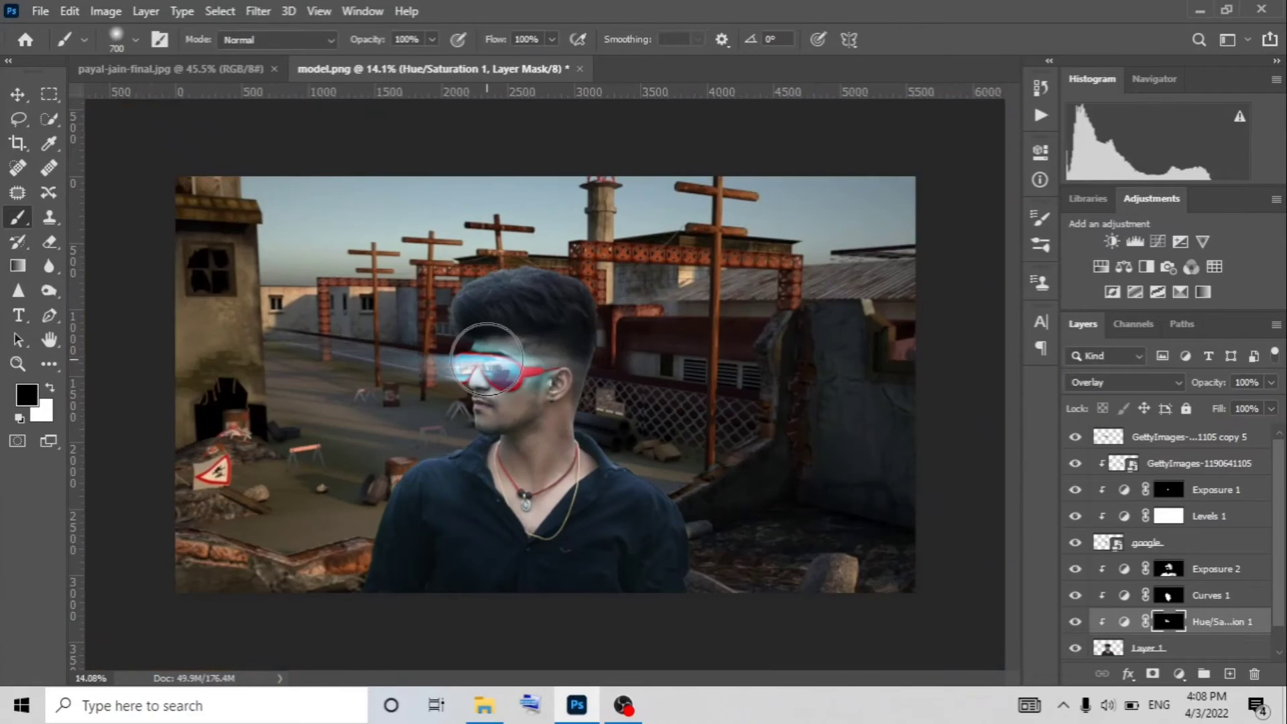
{"action": "key", "text": "alt+bracketleft"}
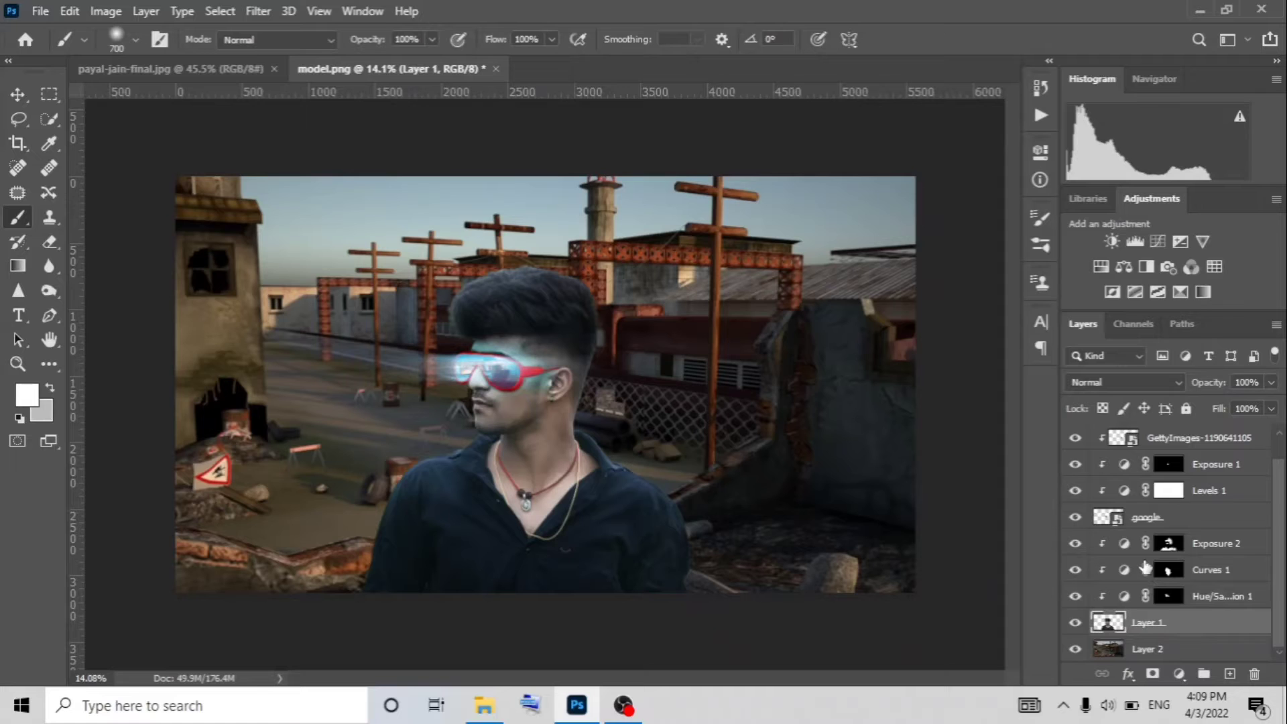
Step: Add a Cyanotype Hue/Saturation tint (Hue +178, Saturation 48) in Screen with inverted mask
{"action": "scroll", "coordinate": [1146, 569], "scroll_direction": "up", "scroll_amount": 1}
{"action": "left_click", "coordinate": [1101, 267]}
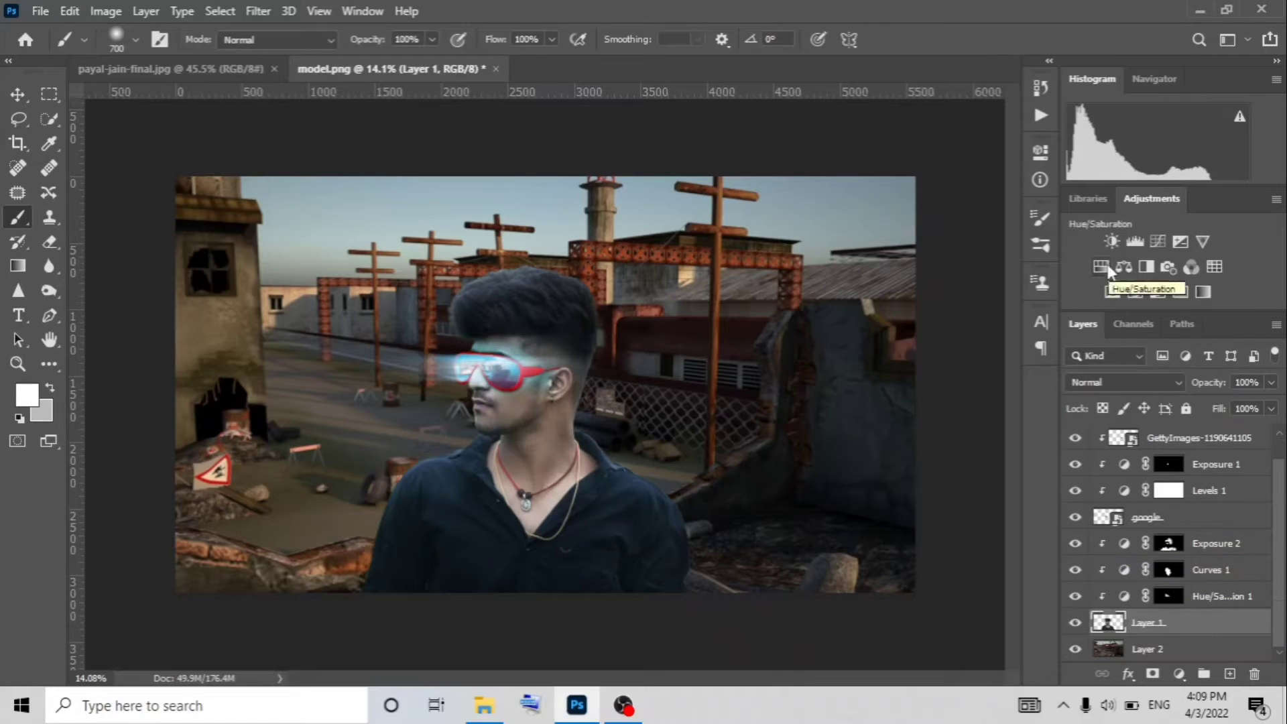
{"action": "left_click", "coordinate": [925, 206]}
{"action": "left_click", "coordinate": [892, 254]}
{"action": "left_click_drag", "start_coordinate": [925, 275], "coordinate": [909, 278]}
{"action": "left_click_drag", "start_coordinate": [868, 315], "coordinate": [906, 315]}
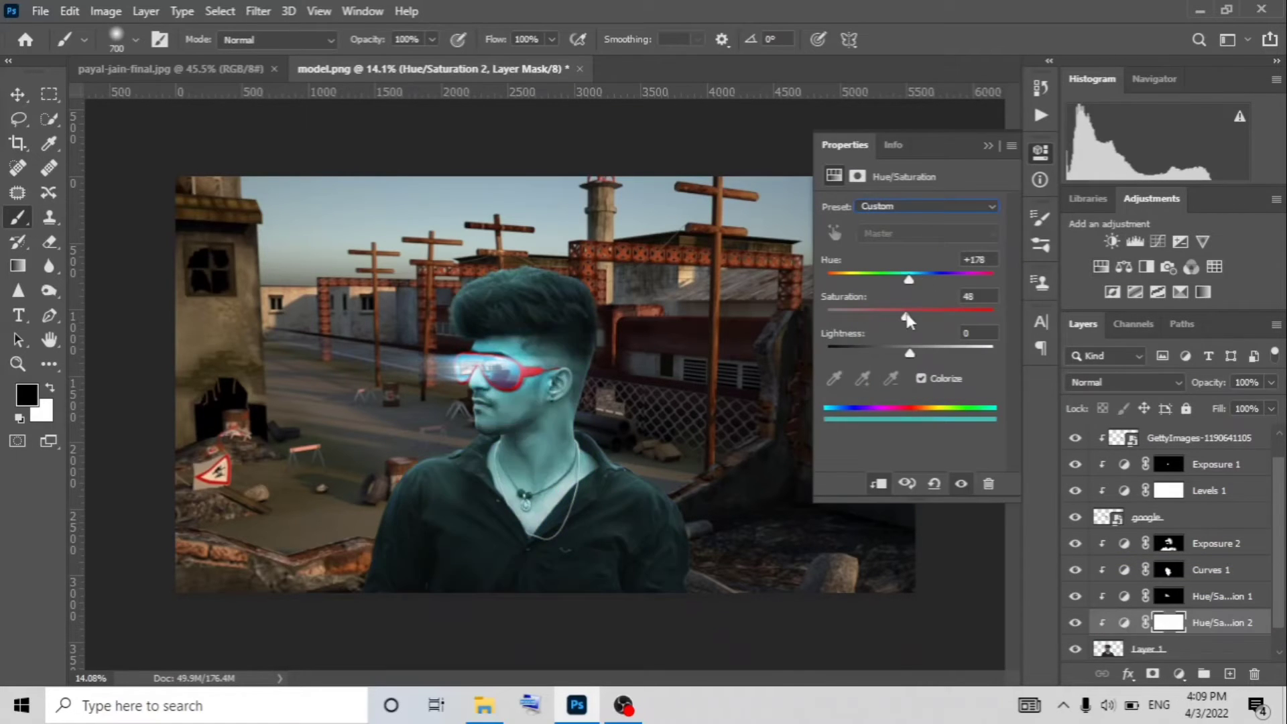
{"action": "left_click", "coordinate": [1093, 383]}
{"action": "left_click", "coordinate": [989, 145]}
{"action": "key", "text": "ctrl+i"}
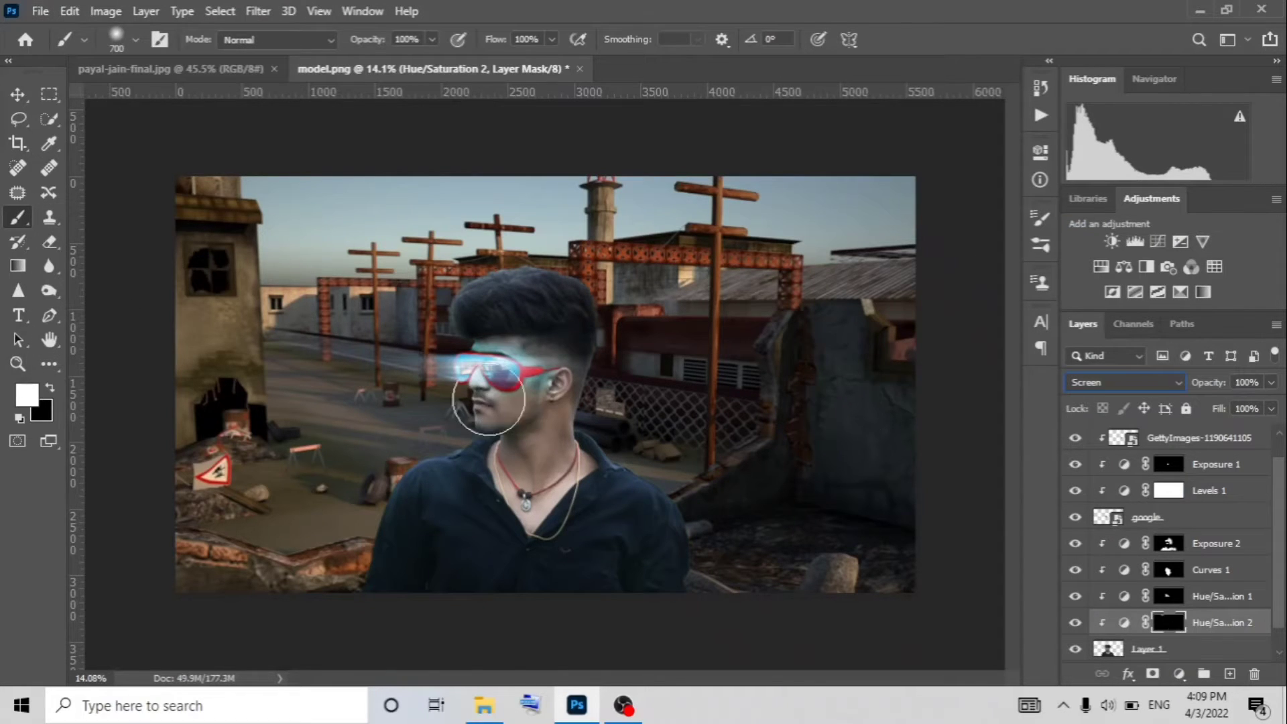
Step: Paint cyan highlights onto the hair strands and above the glasses' rim
{"action": "left_click_drag", "start_coordinate": [488, 400], "coordinate": [595, 411]}
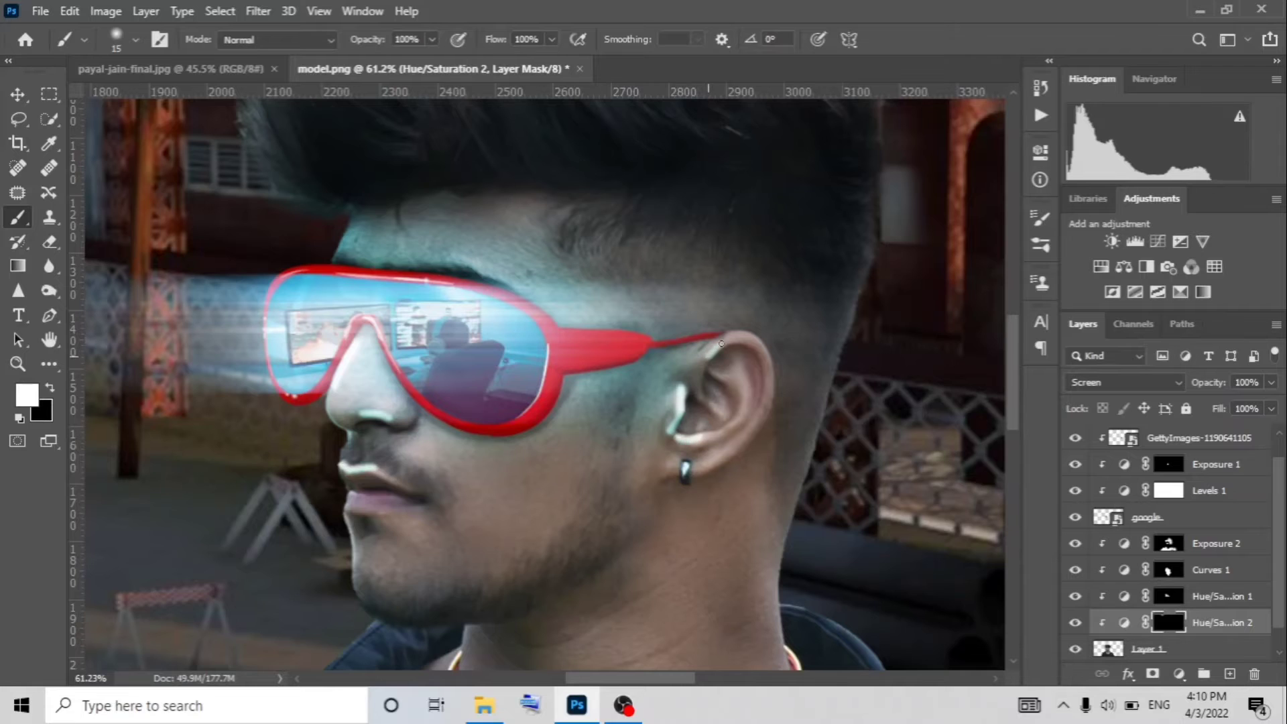
{"action": "scroll", "coordinate": [317, 324], "scroll_direction": "up", "scroll_amount": 5}
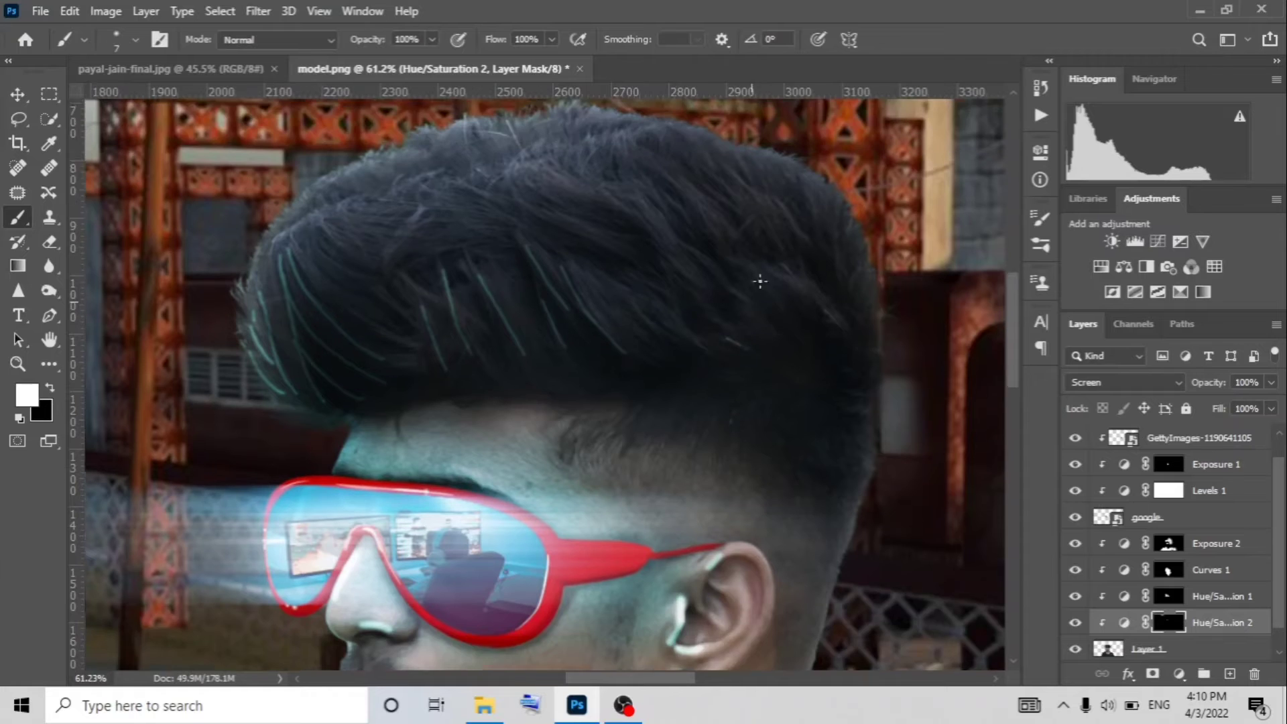
{"action": "left_click_drag", "start_coordinate": [543, 221], "coordinate": [570, 295]}
{"action": "left_click_drag", "start_coordinate": [603, 228], "coordinate": [698, 295]}
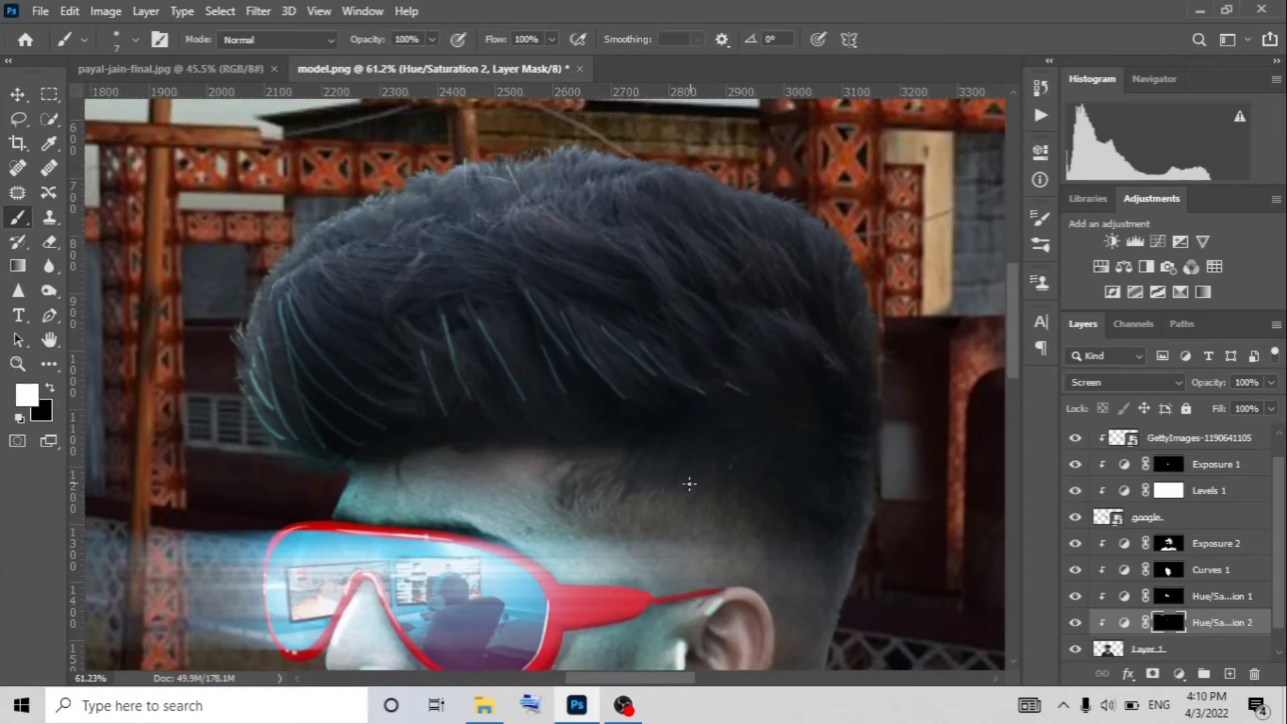
{"action": "scroll", "coordinate": [376, 281], "scroll_direction": "down", "scroll_amount": 4}
{"action": "key", "text": "bracketright"}
{"action": "key", "text": "bracketright"}
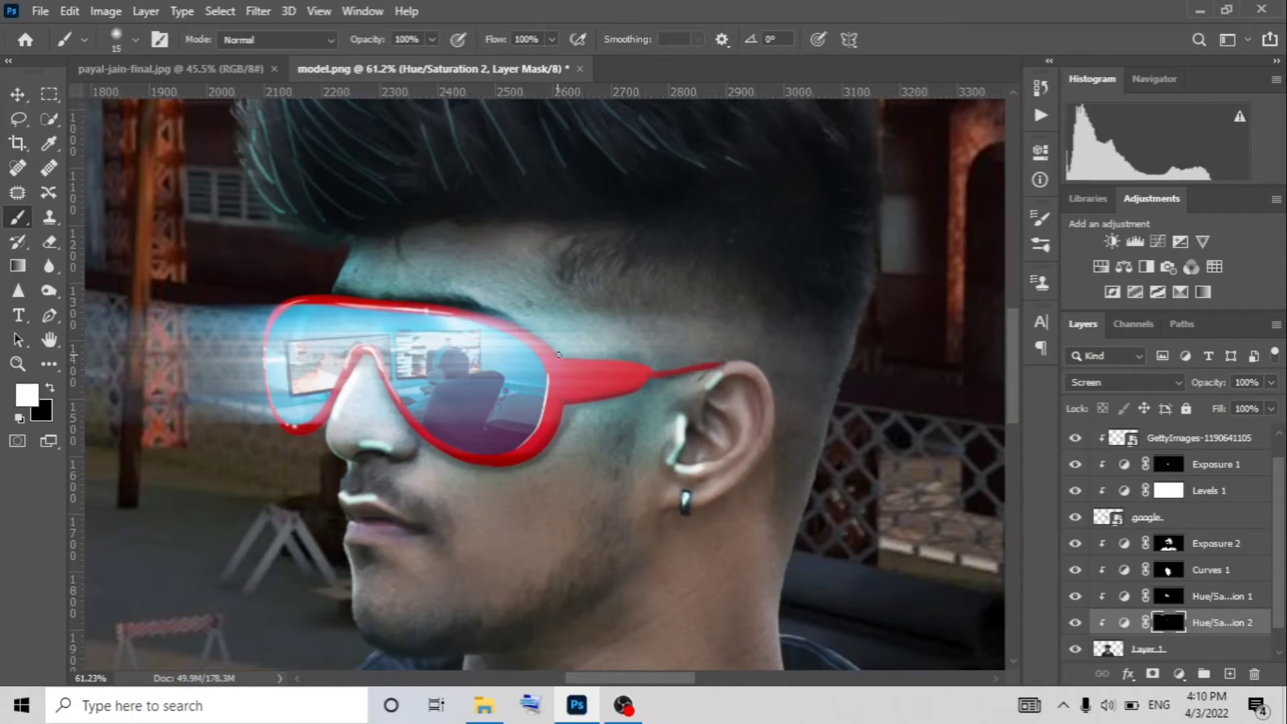
{"action": "key", "text": "bracketright"}
{"action": "left_click_drag", "start_coordinate": [483, 288], "coordinate": [515, 318]}
Step: Touch up the cyan highlights with a lower-opacity, larger black brush
{"action": "scroll", "coordinate": [395, 432], "scroll_direction": "down", "scroll_amount": 3}
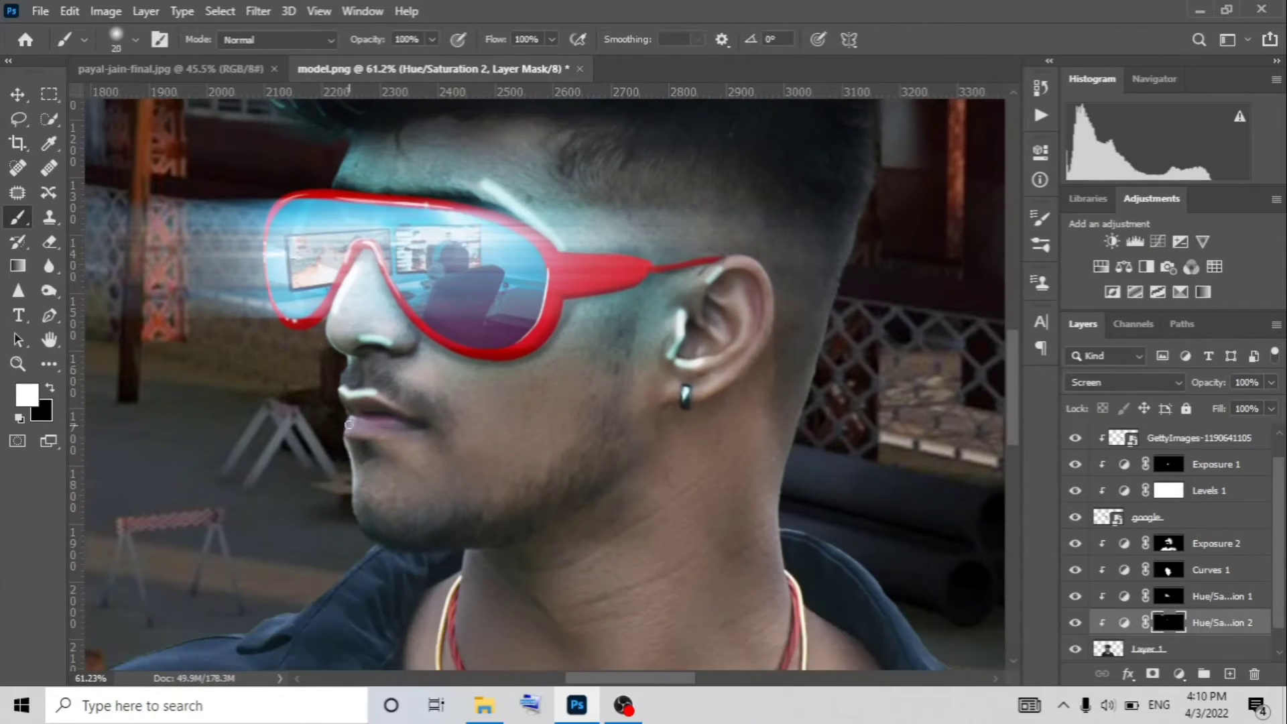
{"action": "scroll", "coordinate": [354, 250], "scroll_direction": "up", "scroll_amount": 3}
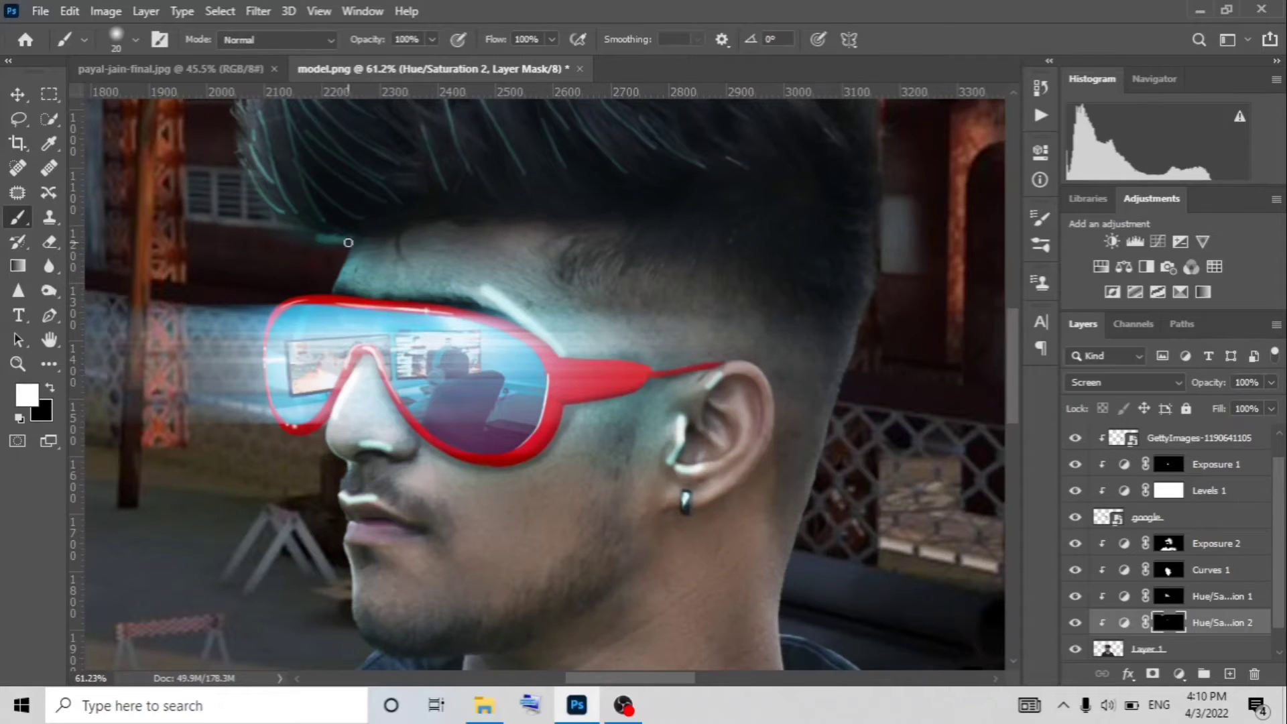
{"action": "scroll", "coordinate": [348, 242], "scroll_direction": "up", "scroll_amount": 1}
{"action": "key", "text": "x"}
{"action": "left_click_drag", "start_coordinate": [358, 40], "coordinate": [351, 41]}
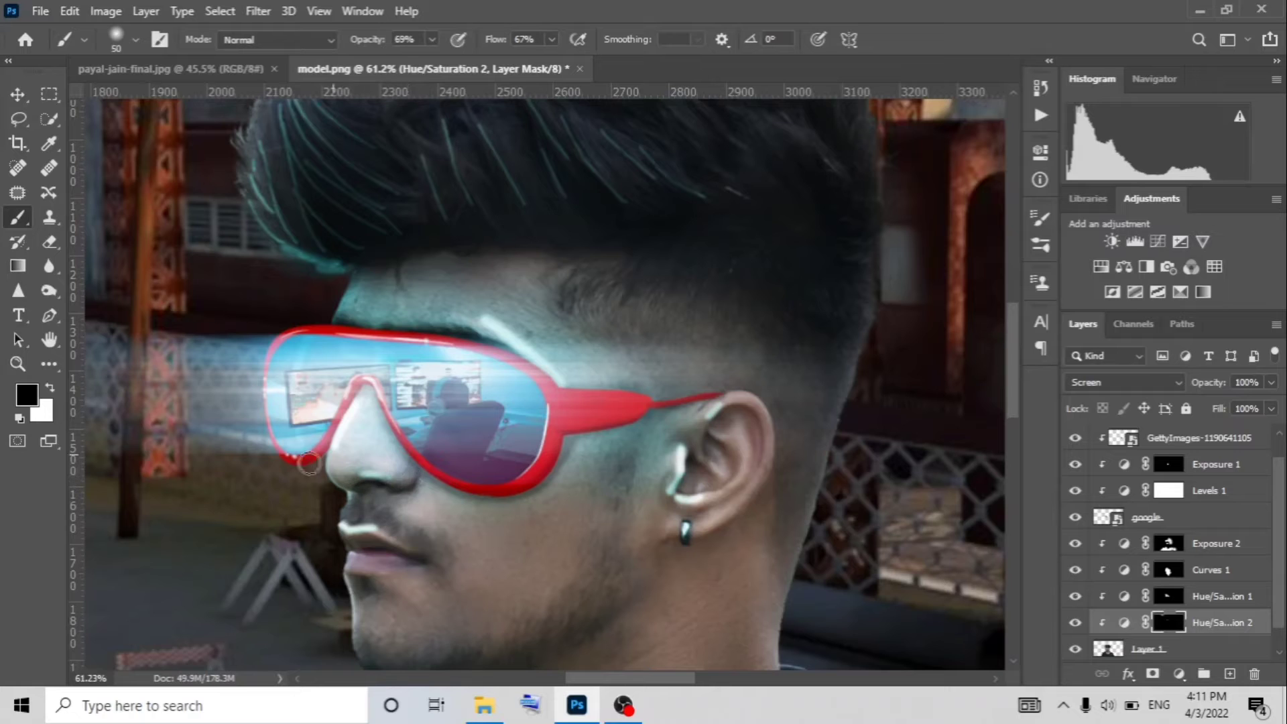
{"action": "key", "text": "bracketright"}
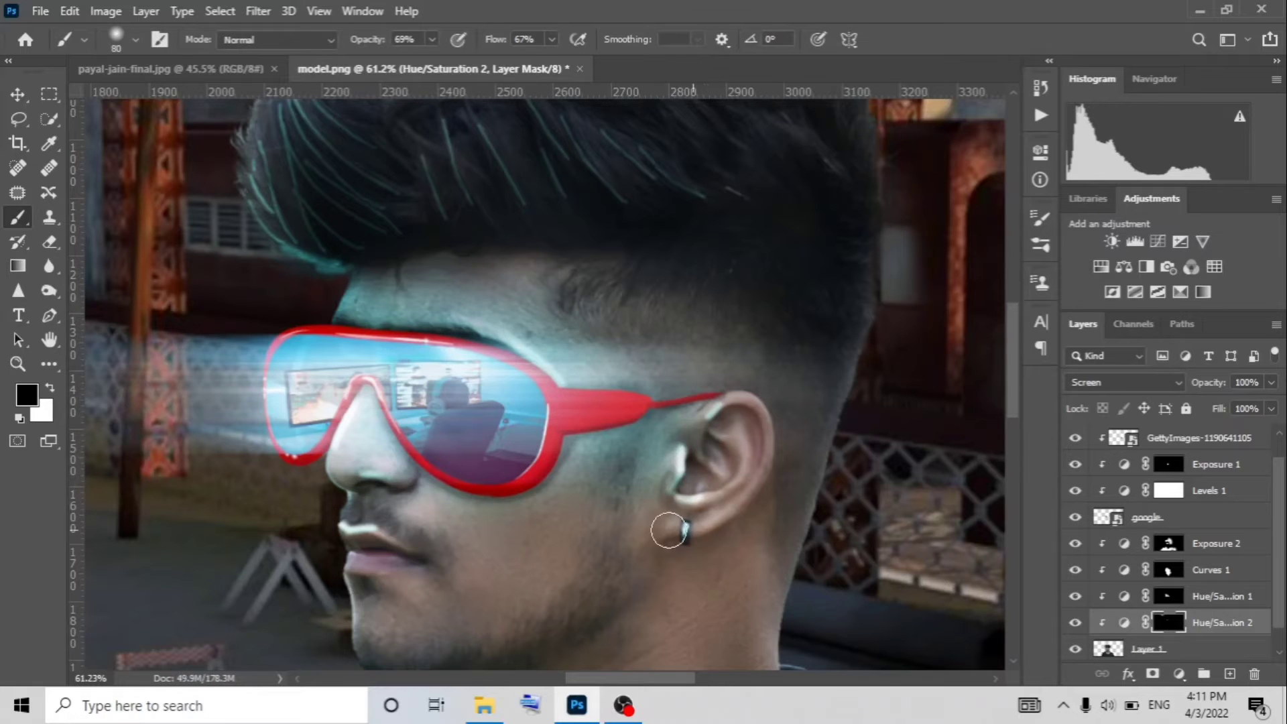
{"action": "scroll", "coordinate": [709, 437], "scroll_direction": "up", "scroll_amount": 4}
{"action": "key", "text": "bracketright"}
{"action": "key", "text": "bracketright"}
{"action": "key", "text": "bracketright"}
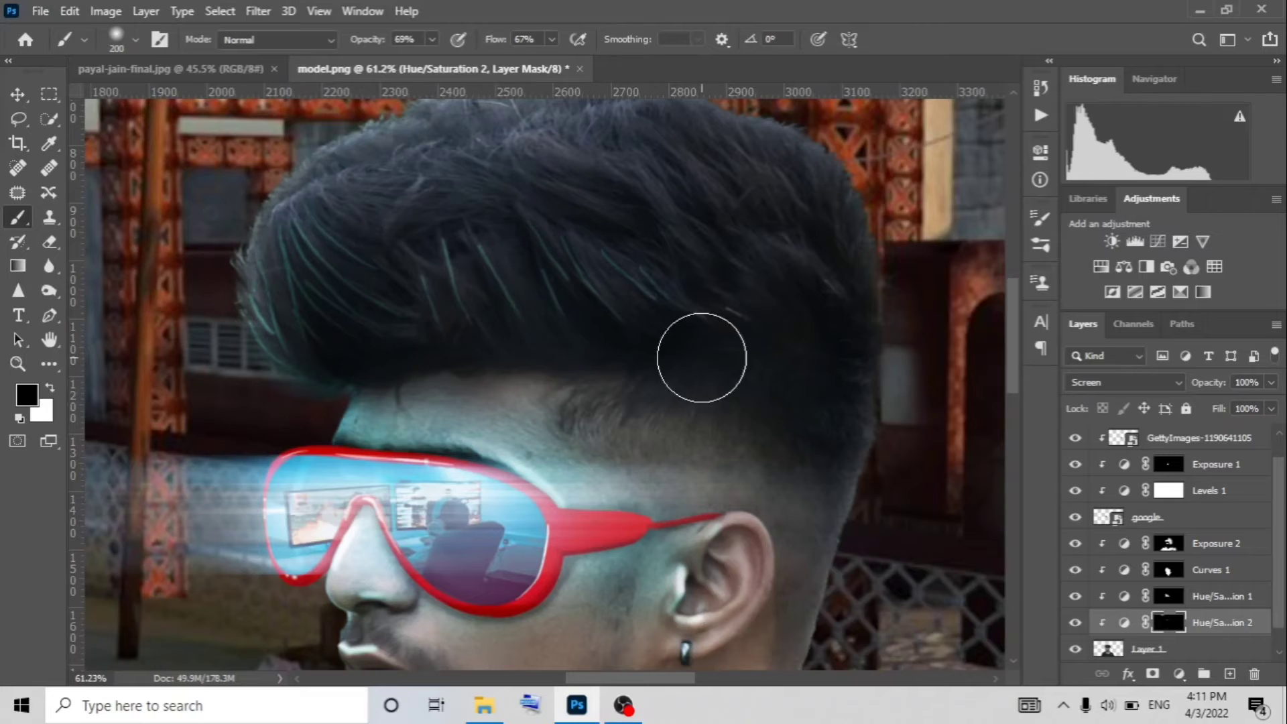
{"action": "scroll", "coordinate": [556, 422], "scroll_direction": "down", "scroll_amount": 5}
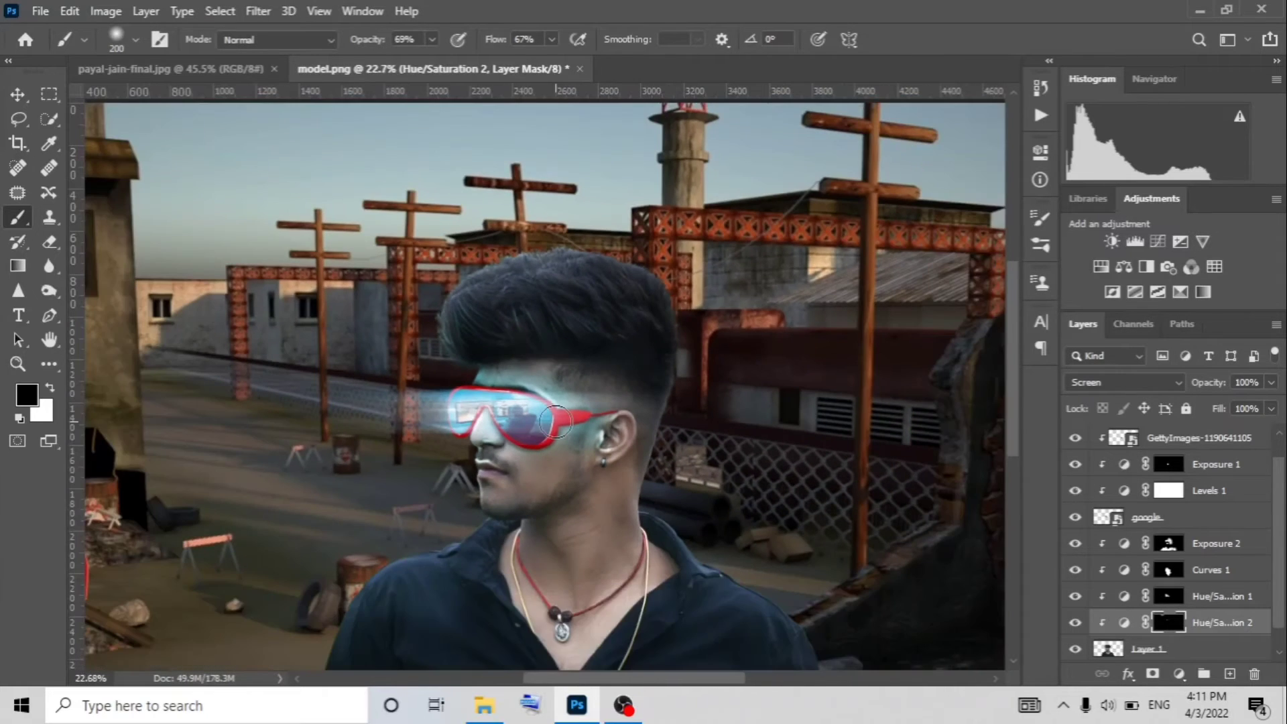
Step: Raise the second cyan tint's Lightness to +7
{"action": "double_click", "coordinate": [1125, 623]}
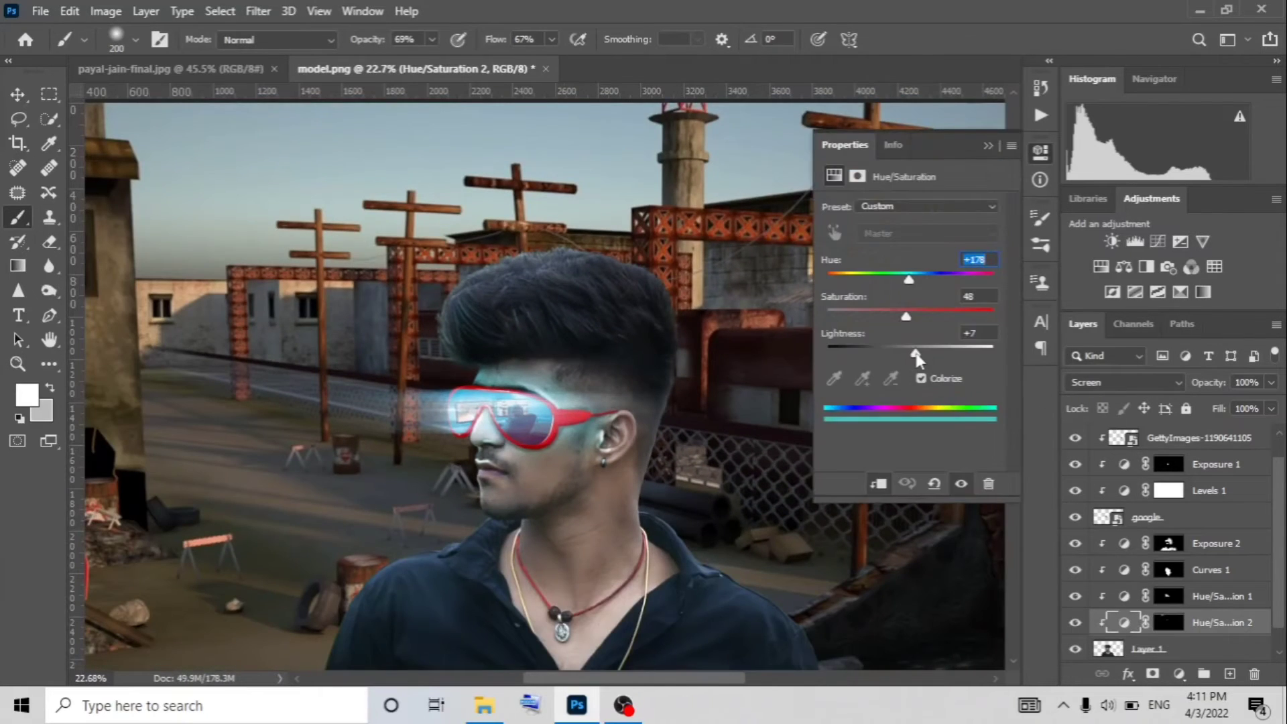
{"action": "scroll", "coordinate": [607, 453], "scroll_direction": "down", "scroll_amount": 3}
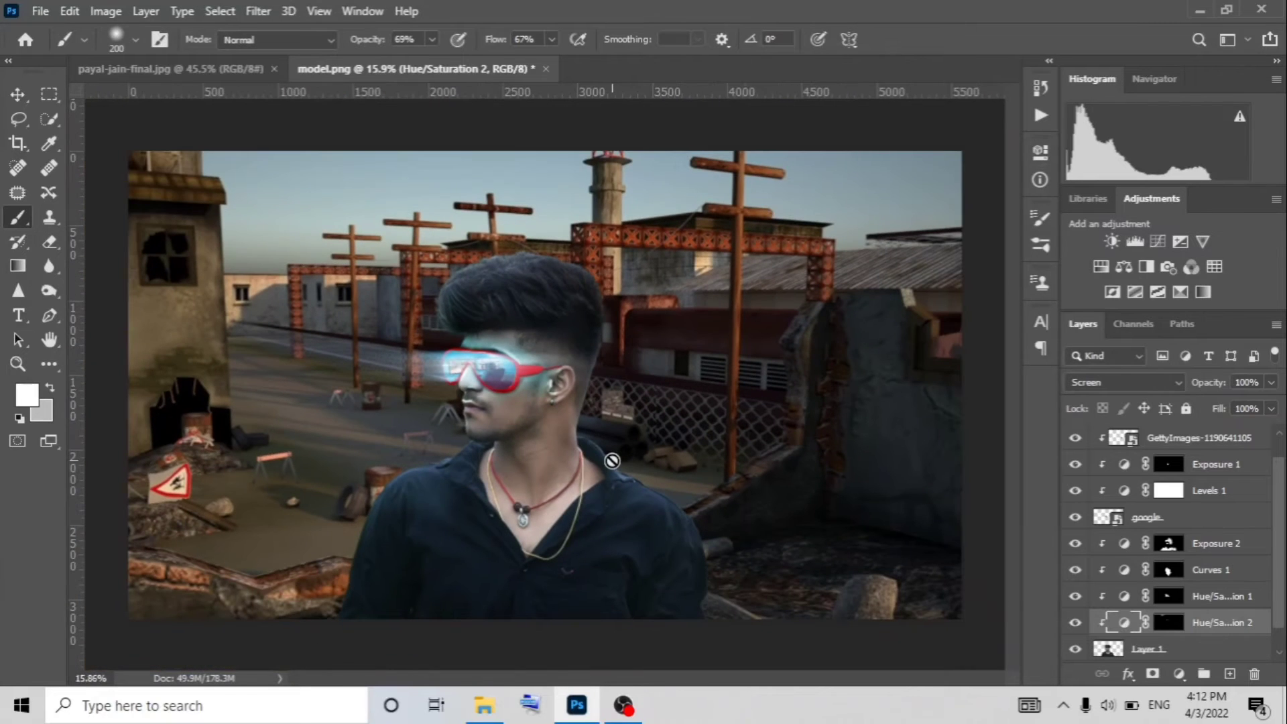
{"action": "scroll", "coordinate": [1170, 624], "scroll_direction": "down", "scroll_amount": 1}
Step: Add a new empty layer directly above the background scene layer (Layer 2)
{"action": "left_click", "coordinate": [1170, 649]}
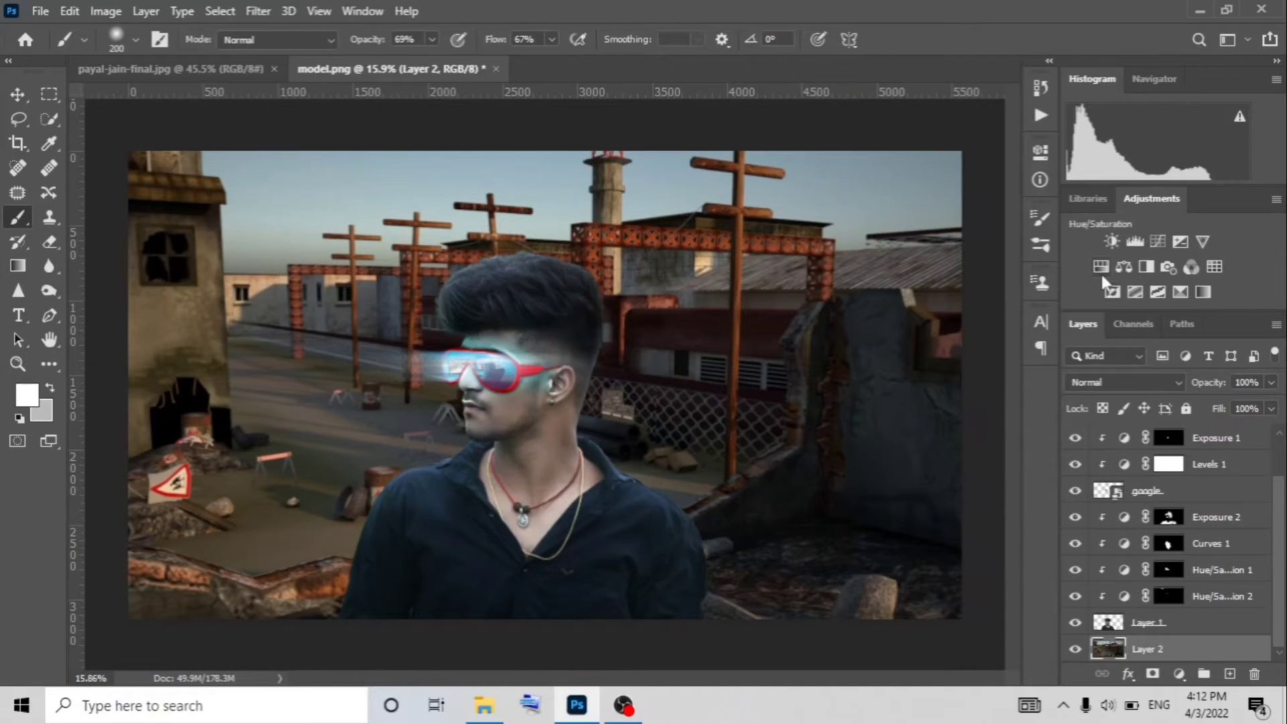
{"action": "left_click", "coordinate": [1229, 674]}
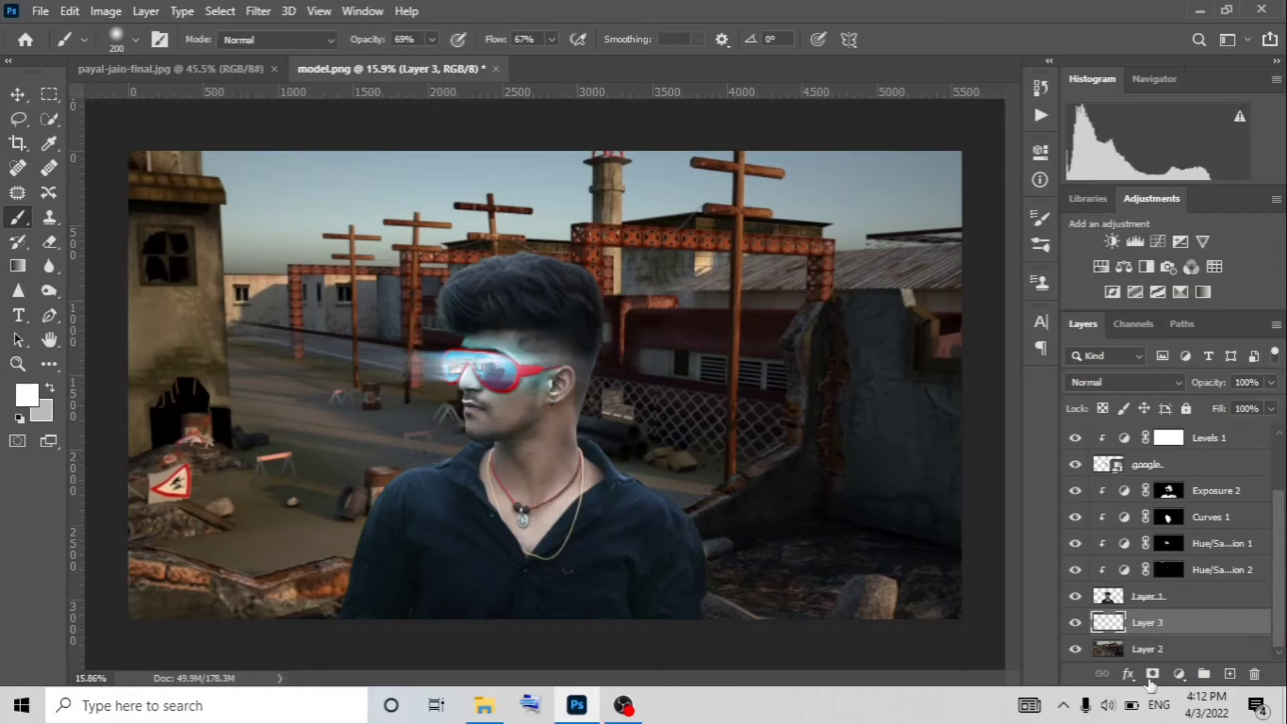
{"action": "scroll", "coordinate": [232, 381], "scroll_direction": "up", "scroll_amount": 3}
Step: With the Pen Tool, trace a closed four-corner outline around the large background window
{"action": "scroll", "coordinate": [135, 253], "scroll_direction": "up", "scroll_amount": 3}
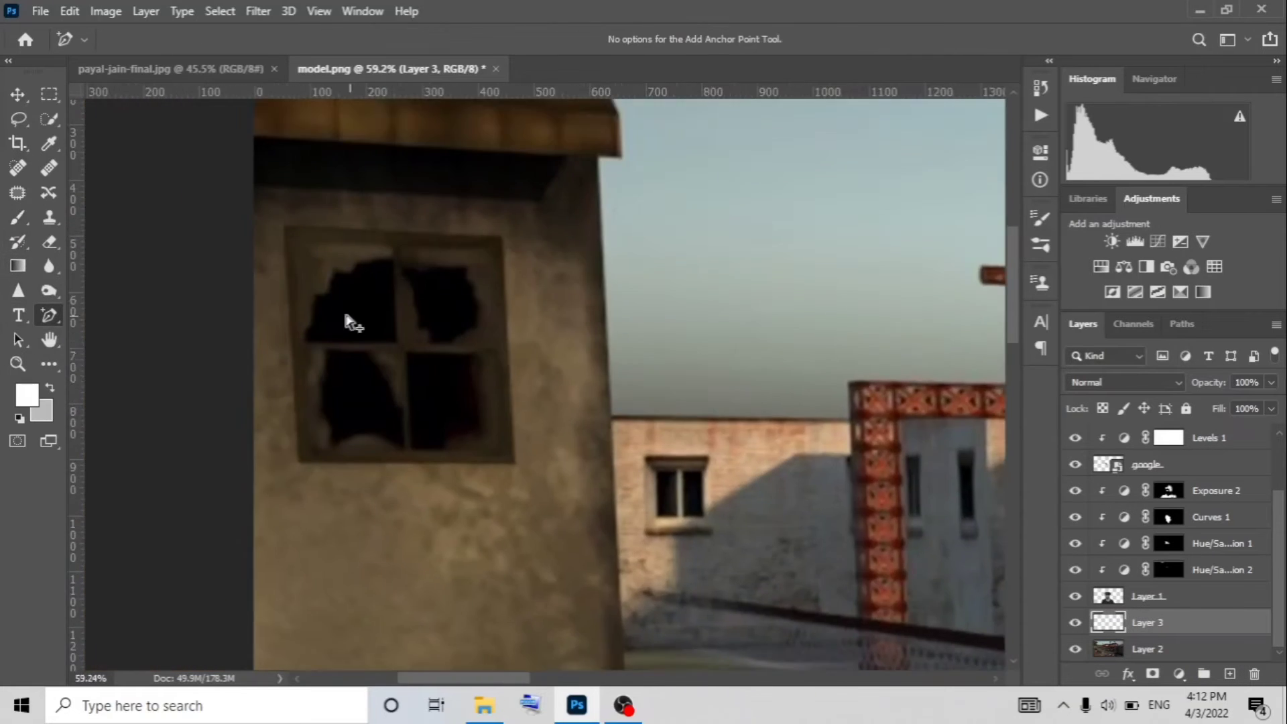
{"action": "left_click", "coordinate": [59, 317]}
{"action": "left_click", "coordinate": [122, 315]}
{"action": "left_click", "coordinate": [293, 255]}
{"action": "left_click", "coordinate": [506, 258]}
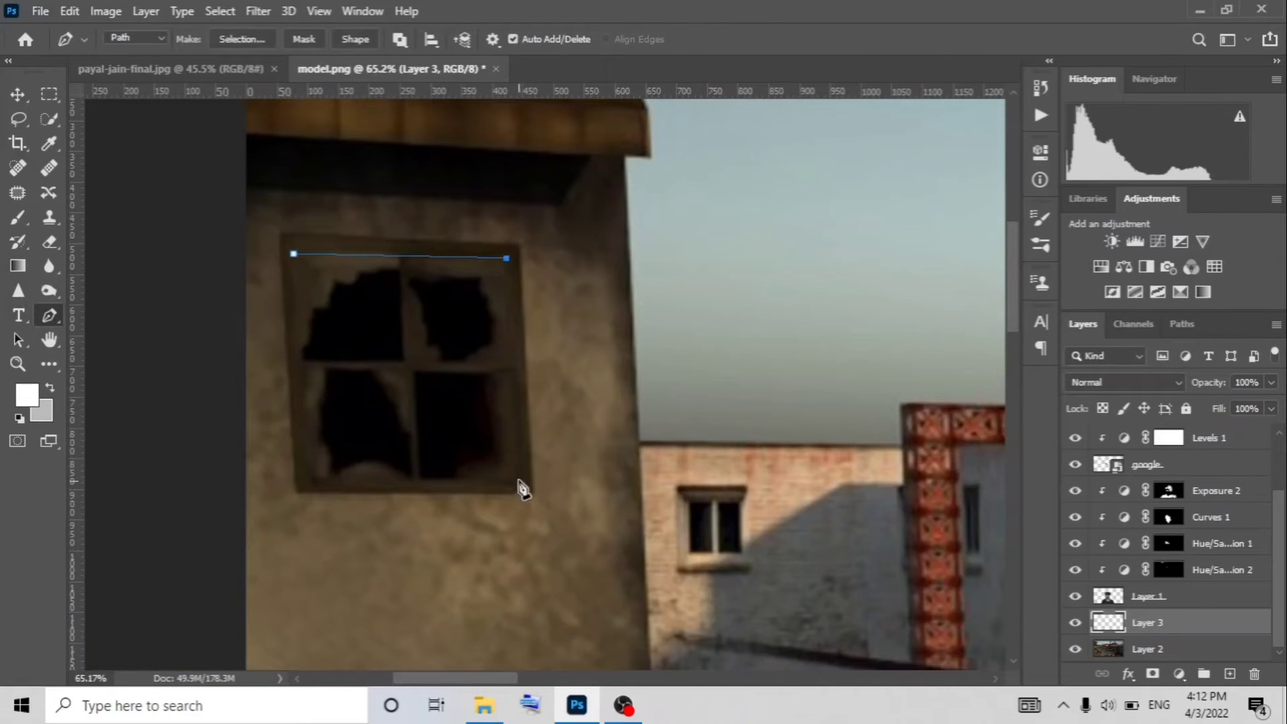
{"action": "left_click", "coordinate": [518, 481]}
{"action": "left_click", "coordinate": [307, 483]}
{"action": "left_click", "coordinate": [293, 254]}
Step: Outline the left and right panes of the small window
{"action": "scroll", "coordinate": [694, 562], "scroll_direction": "up", "scroll_amount": 3}
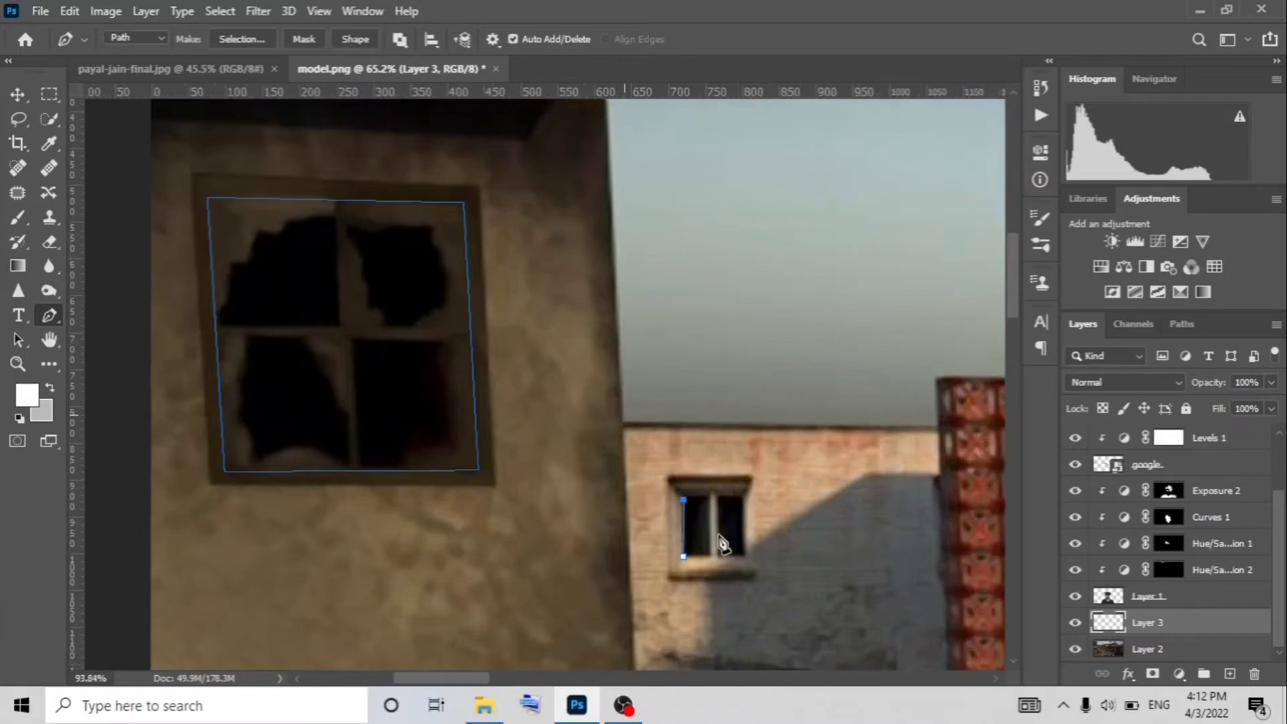
{"action": "left_click", "coordinate": [661, 476]}
{"action": "left_click", "coordinate": [660, 571]}
{"action": "left_click", "coordinate": [702, 570]}
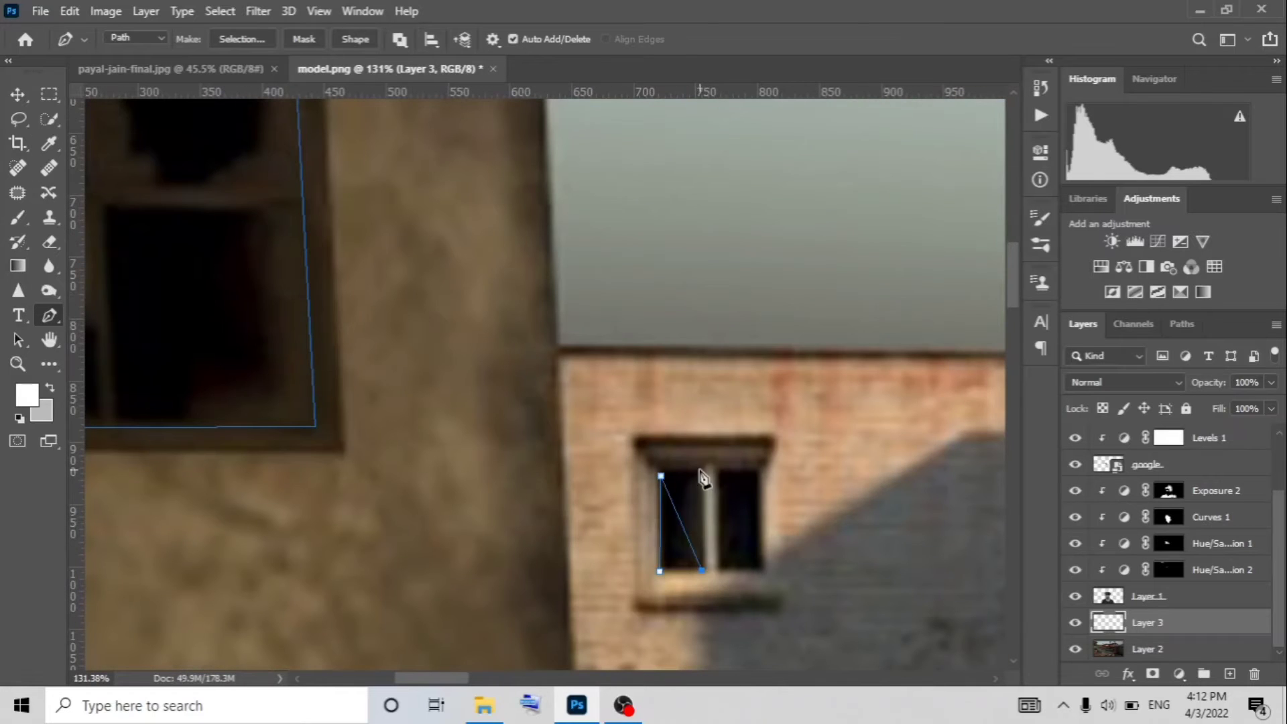
{"action": "left_click", "coordinate": [759, 569]}
{"action": "left_click", "coordinate": [719, 569]}
Step: Trace a closed outline around the narrow window on the white wall
{"action": "scroll", "coordinate": [615, 526], "scroll_direction": "down", "scroll_amount": 3}
{"action": "scroll", "coordinate": [615, 525], "scroll_direction": "right", "scroll_amount": 5}
{"action": "left_click", "coordinate": [811, 288]}
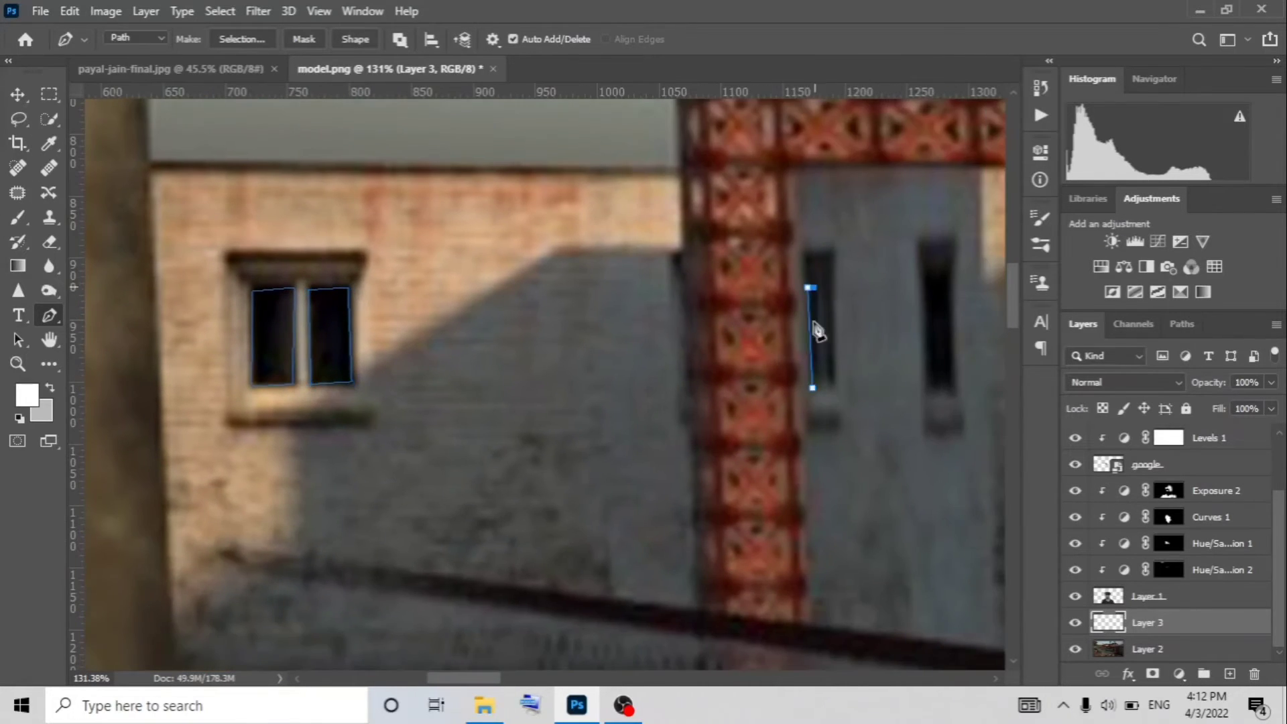
{"action": "left_click", "coordinate": [815, 386]}
{"action": "scroll", "coordinate": [685, 412], "scroll_direction": "right", "scroll_amount": 4}
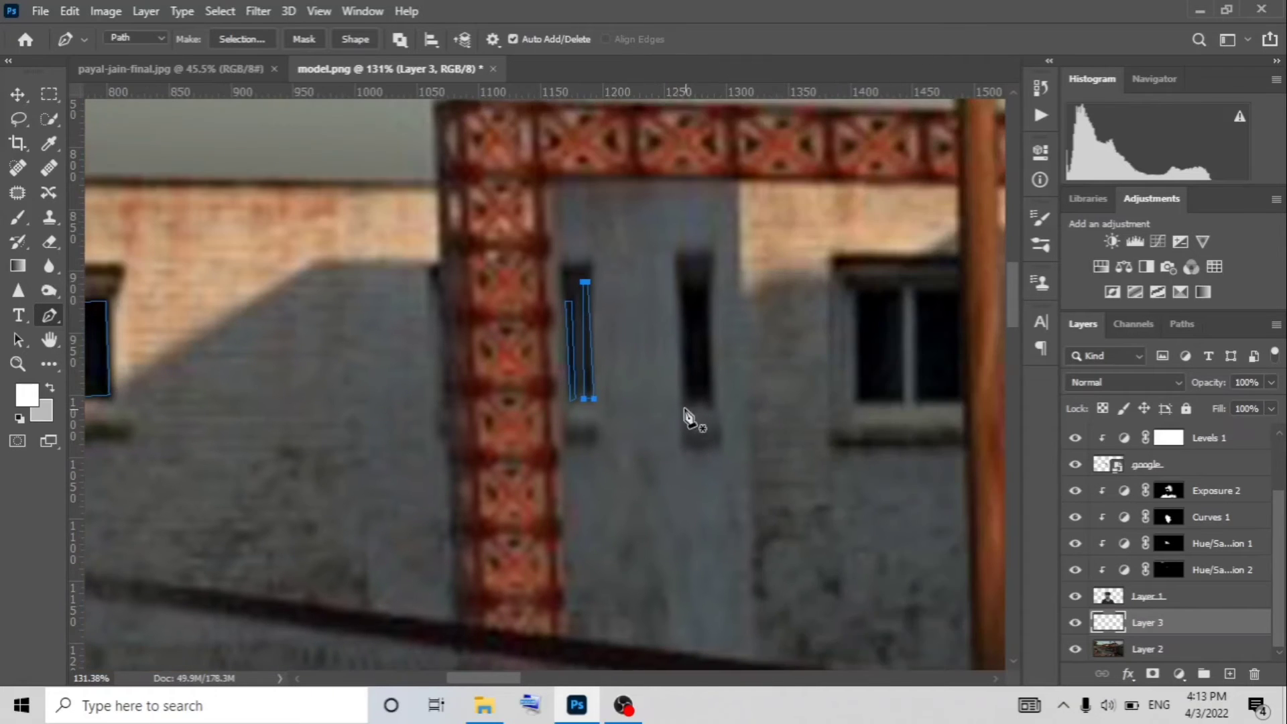
{"action": "left_click", "coordinate": [710, 276]}
{"action": "left_click", "coordinate": [715, 409]}
{"action": "left_click", "coordinate": [682, 409]}
Step: Outline the next narrow window and the pane of the far window
{"action": "scroll", "coordinate": [698, 440], "scroll_direction": "right", "scroll_amount": 3}
{"action": "left_click", "coordinate": [647, 295]}
{"action": "left_click", "coordinate": [691, 292]}
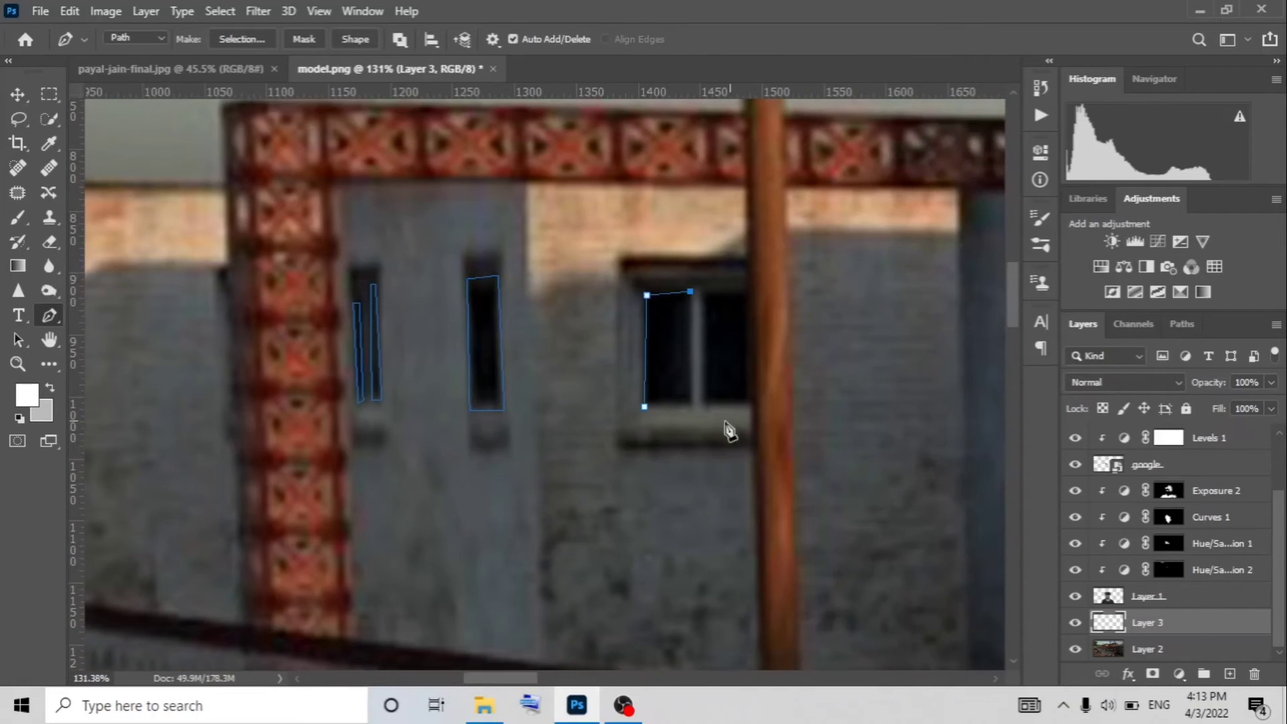
{"action": "left_click", "coordinate": [705, 406]}
{"action": "left_click", "coordinate": [705, 295]}
{"action": "left_click", "coordinate": [747, 292]}
{"action": "left_click", "coordinate": [746, 406]}
{"action": "left_click", "coordinate": [706, 406]}
Step: Trace the bottom and upper slats in the shutter's left column
{"action": "scroll", "coordinate": [268, 382], "scroll_direction": "right", "scroll_amount": 10}
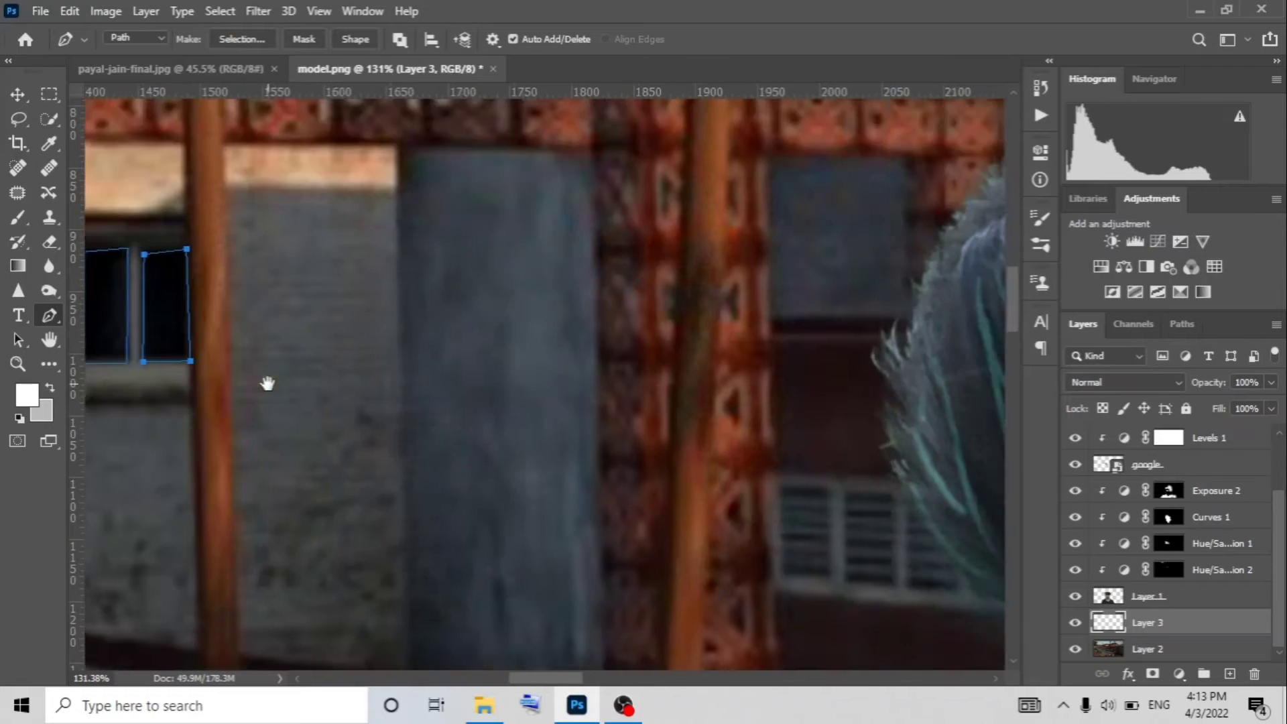
{"action": "scroll", "coordinate": [531, 503], "scroll_direction": "up", "scroll_amount": 3}
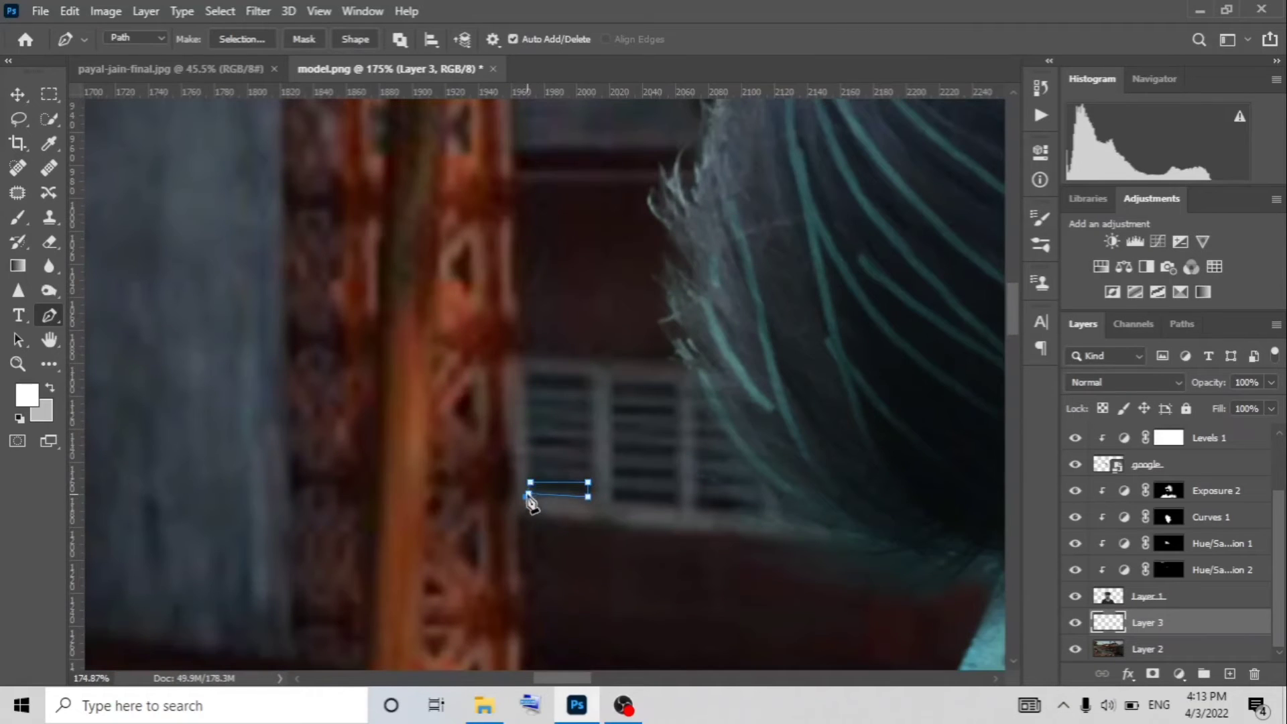
{"action": "scroll", "coordinate": [531, 503], "scroll_direction": "up", "scroll_amount": 2}
{"action": "left_click", "coordinate": [523, 516]}
{"action": "left_click", "coordinate": [524, 472]}
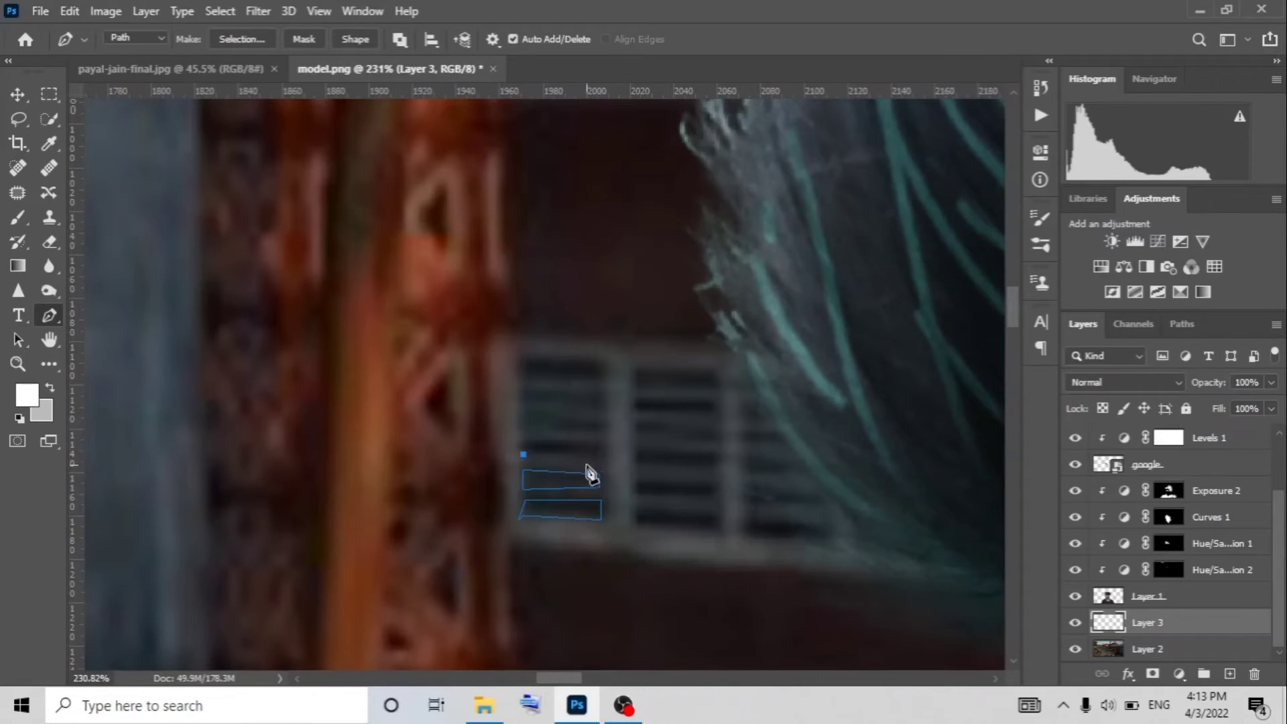
{"action": "left_click", "coordinate": [524, 444]}
{"action": "left_click", "coordinate": [525, 431]}
{"action": "left_click", "coordinate": [604, 431]}
{"action": "left_click", "coordinate": [603, 404]}
{"action": "left_click", "coordinate": [602, 393]}
{"action": "left_click", "coordinate": [522, 392]}
Step: Outline the remaining left-column slat and the top slat of the right column
{"action": "left_click", "coordinate": [524, 404]}
{"action": "left_click", "coordinate": [525, 373]}
{"action": "left_click", "coordinate": [602, 382]}
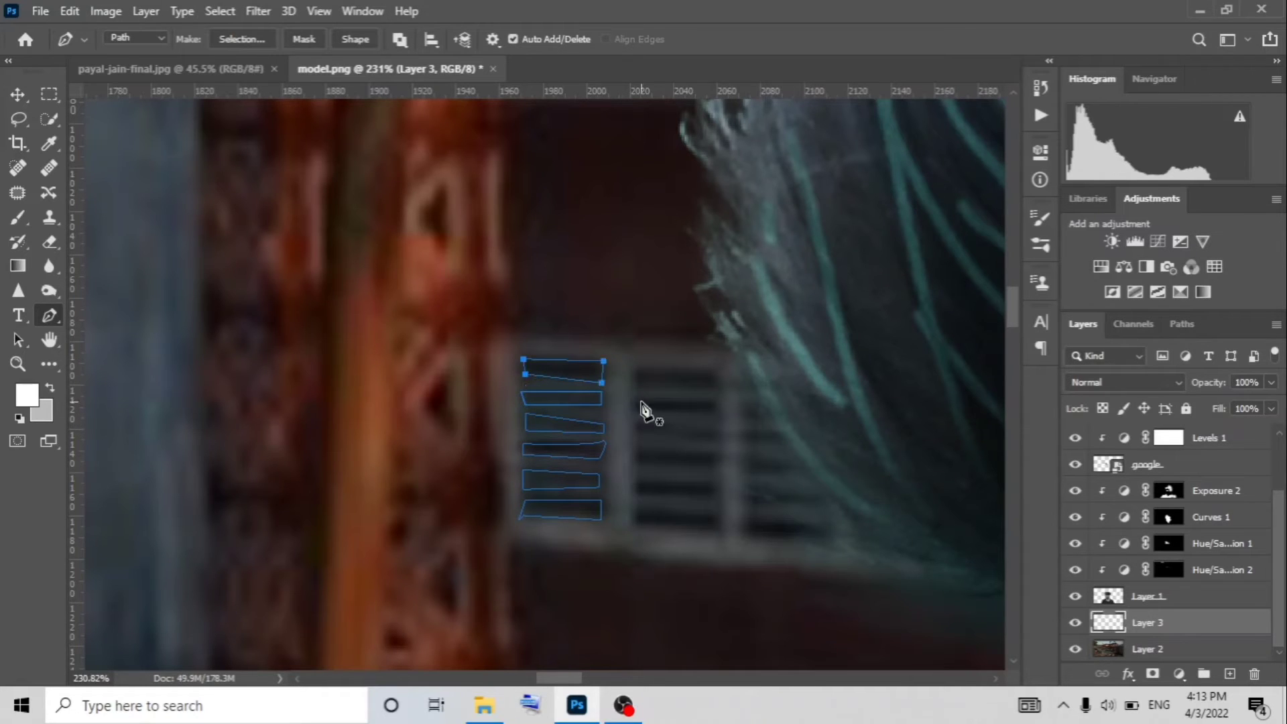
{"action": "left_click", "coordinate": [638, 371]}
{"action": "left_click", "coordinate": [717, 376]}
{"action": "left_click", "coordinate": [638, 390]}
{"action": "left_click", "coordinate": [719, 402]}
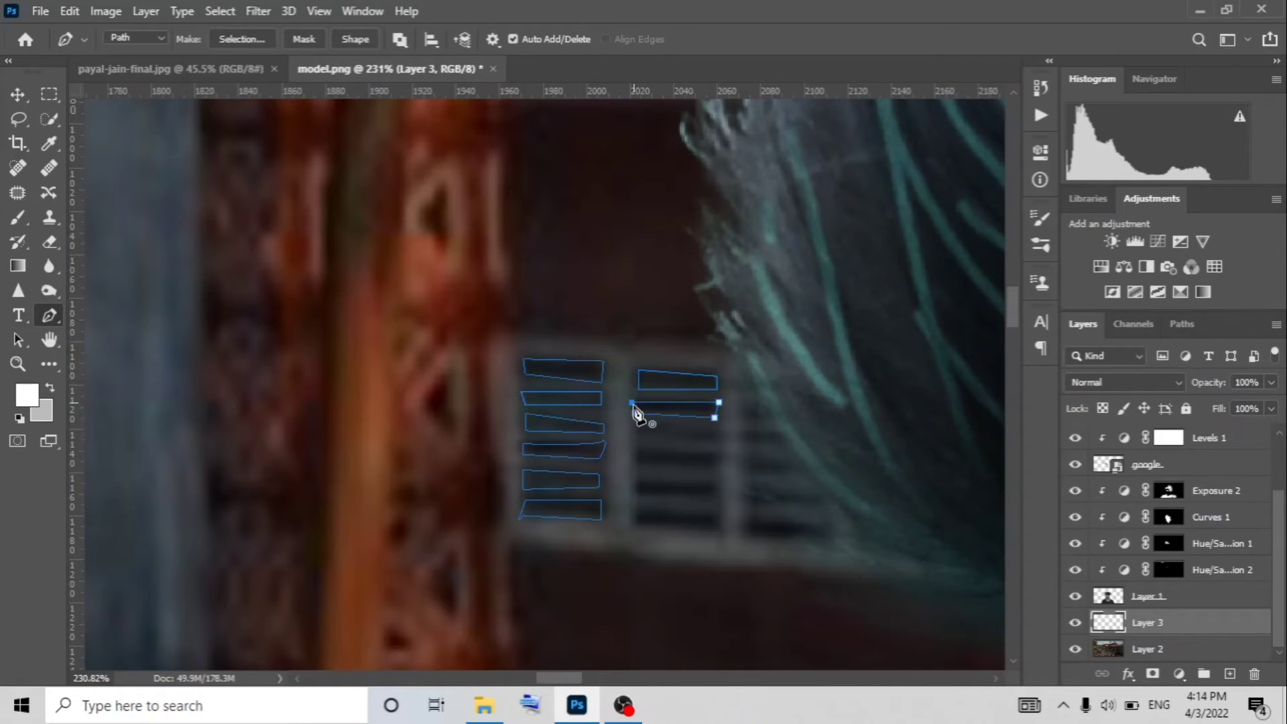
{"action": "left_click", "coordinate": [636, 440]}
Step: Trace the lower slats of the shutter's right column down to the bottom one
{"action": "left_click", "coordinate": [639, 453]}
{"action": "left_click", "coordinate": [716, 453]}
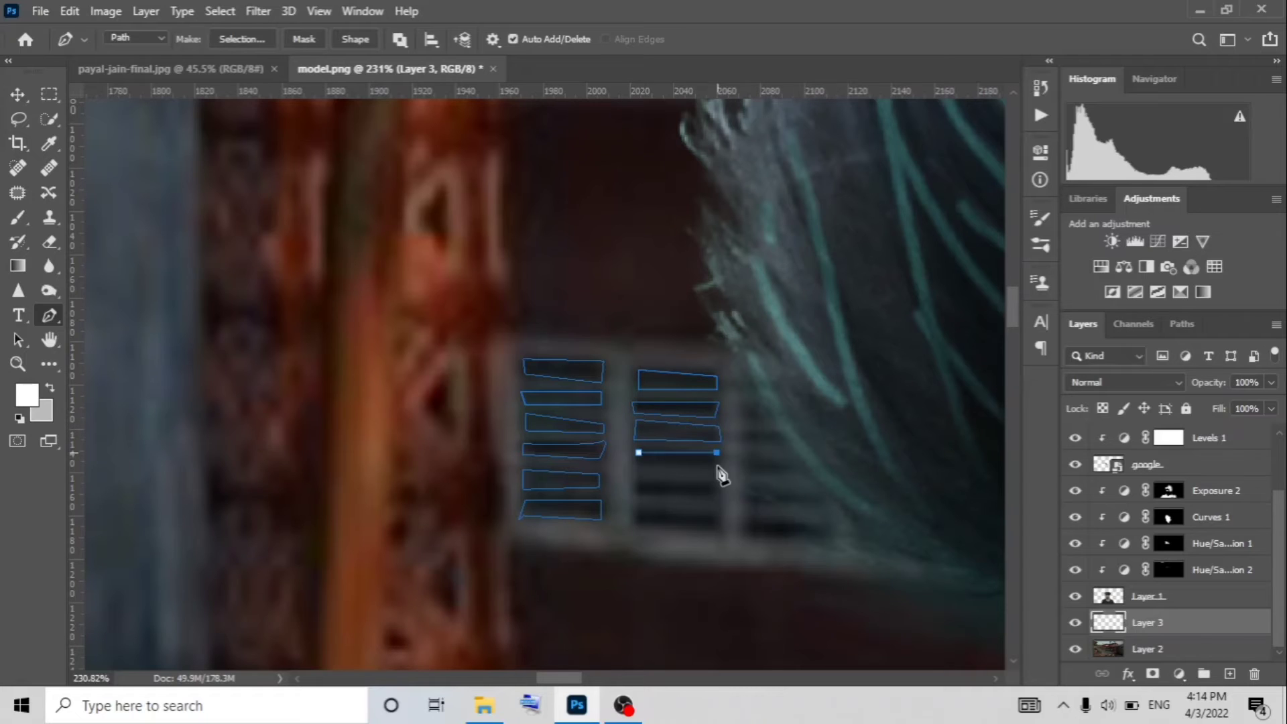
{"action": "left_click", "coordinate": [638, 453]}
{"action": "left_click", "coordinate": [634, 485]}
{"action": "left_click", "coordinate": [637, 499]}
{"action": "left_click", "coordinate": [634, 484]}
{"action": "left_click", "coordinate": [638, 514]}
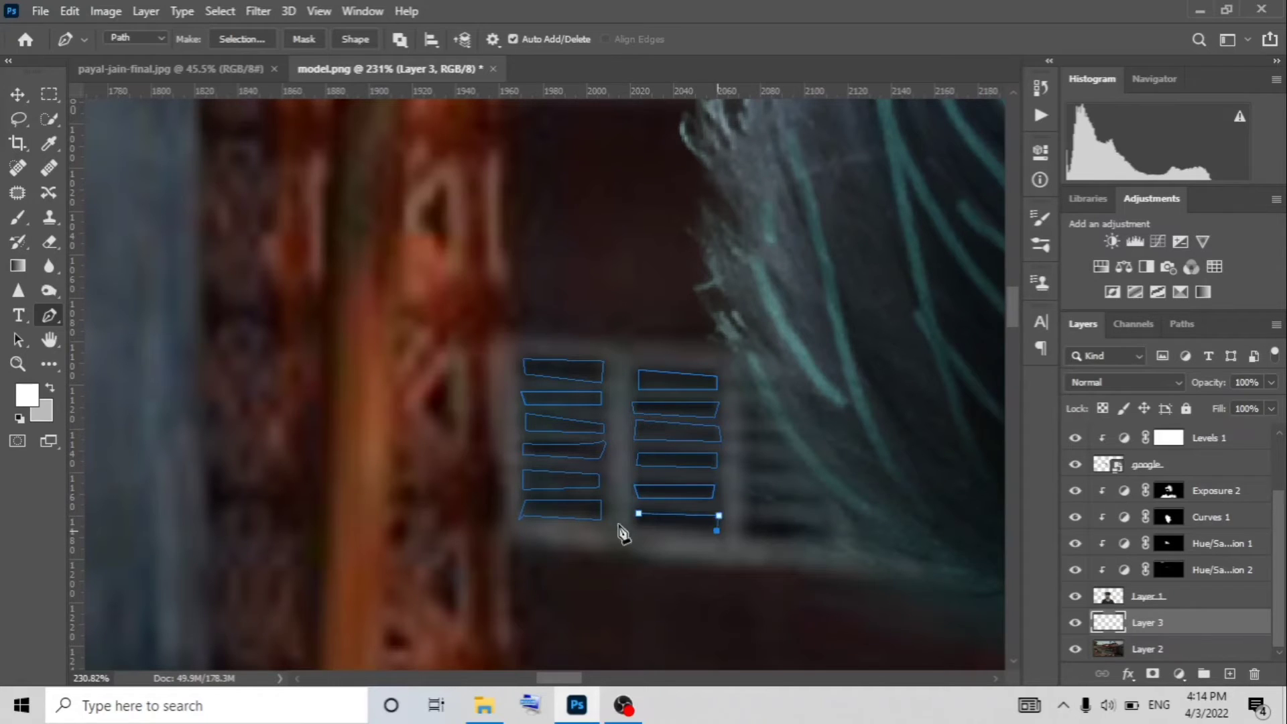
{"action": "left_click", "coordinate": [830, 543]}
Step: Outline the slats in the shutter's third column
{"action": "left_click", "coordinate": [830, 530]}
{"action": "left_click", "coordinate": [749, 525]}
{"action": "left_click", "coordinate": [750, 502]}
{"action": "left_click", "coordinate": [824, 508]}
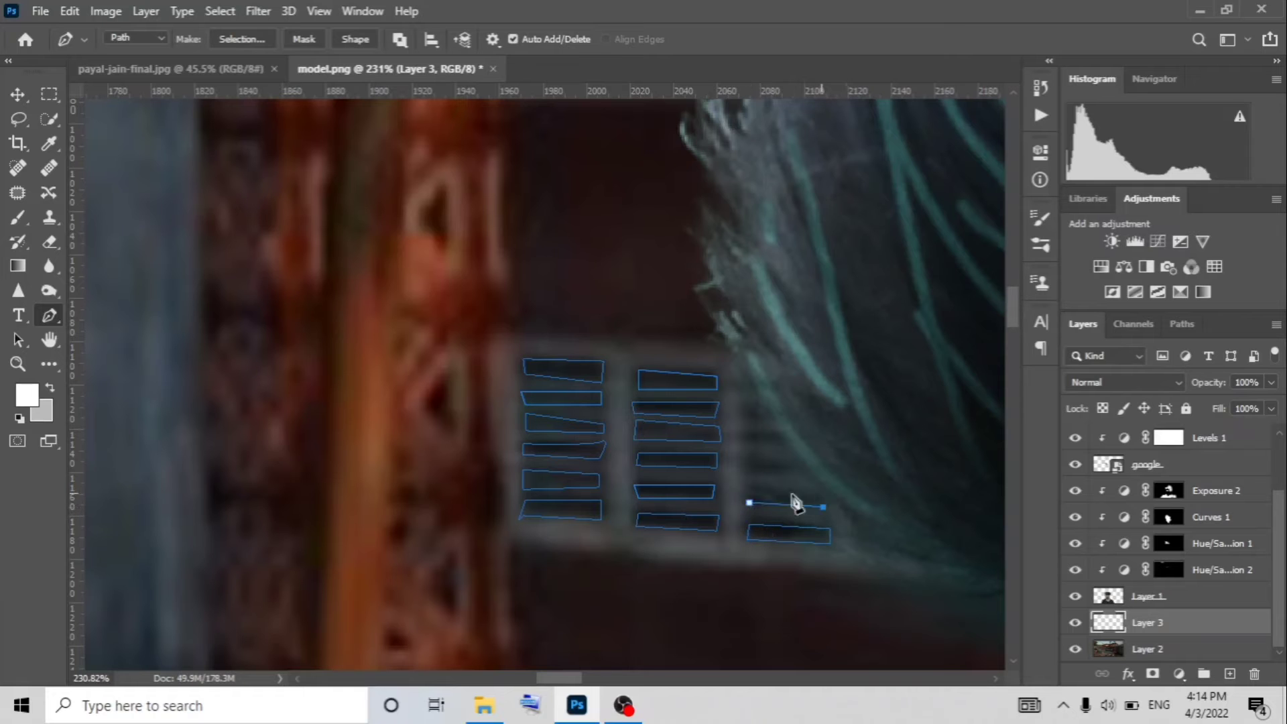
{"action": "left_click", "coordinate": [796, 476]}
{"action": "left_click", "coordinate": [748, 474]}
{"action": "left_click", "coordinate": [745, 444]}
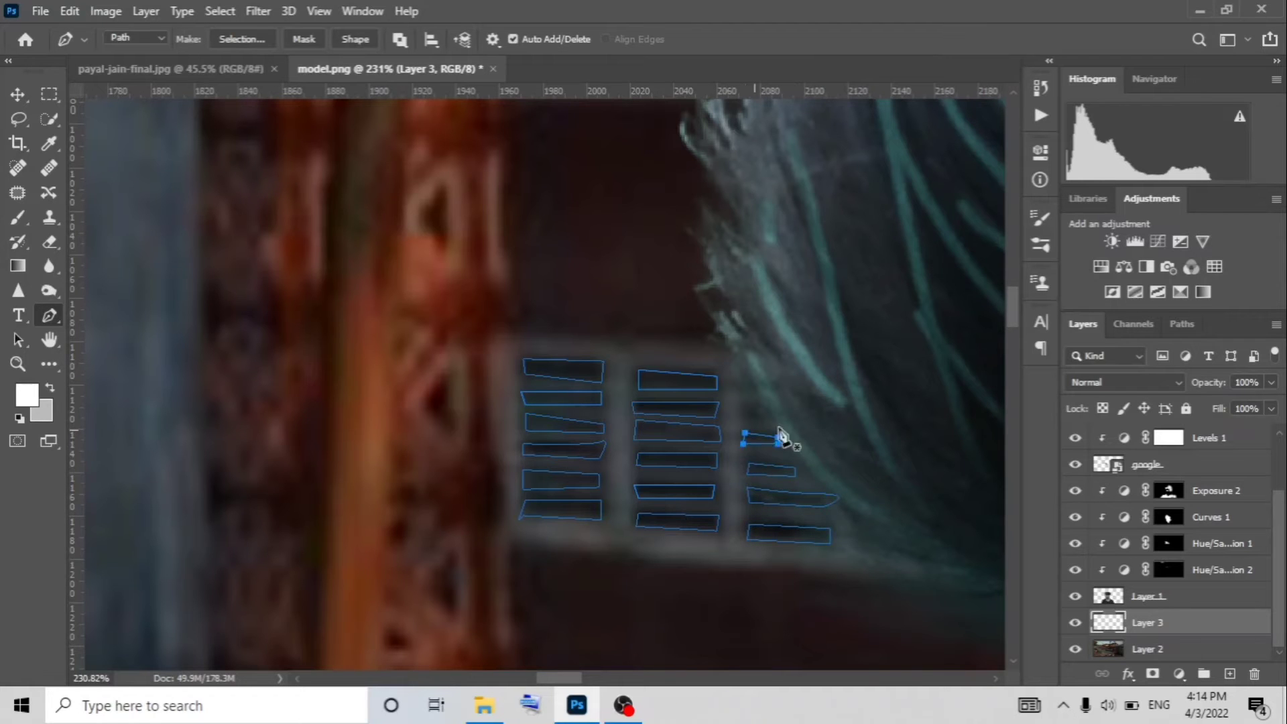
{"action": "scroll", "coordinate": [780, 437], "scroll_direction": "down", "scroll_amount": 5}
Step: Trace a closed four-corner outline around the dark window opening
{"action": "scroll", "coordinate": [804, 469], "scroll_direction": "down", "scroll_amount": 2}
{"action": "scroll", "coordinate": [738, 456], "scroll_direction": "up", "scroll_amount": 2}
{"action": "scroll", "coordinate": [699, 436], "scroll_direction": "up", "scroll_amount": 2}
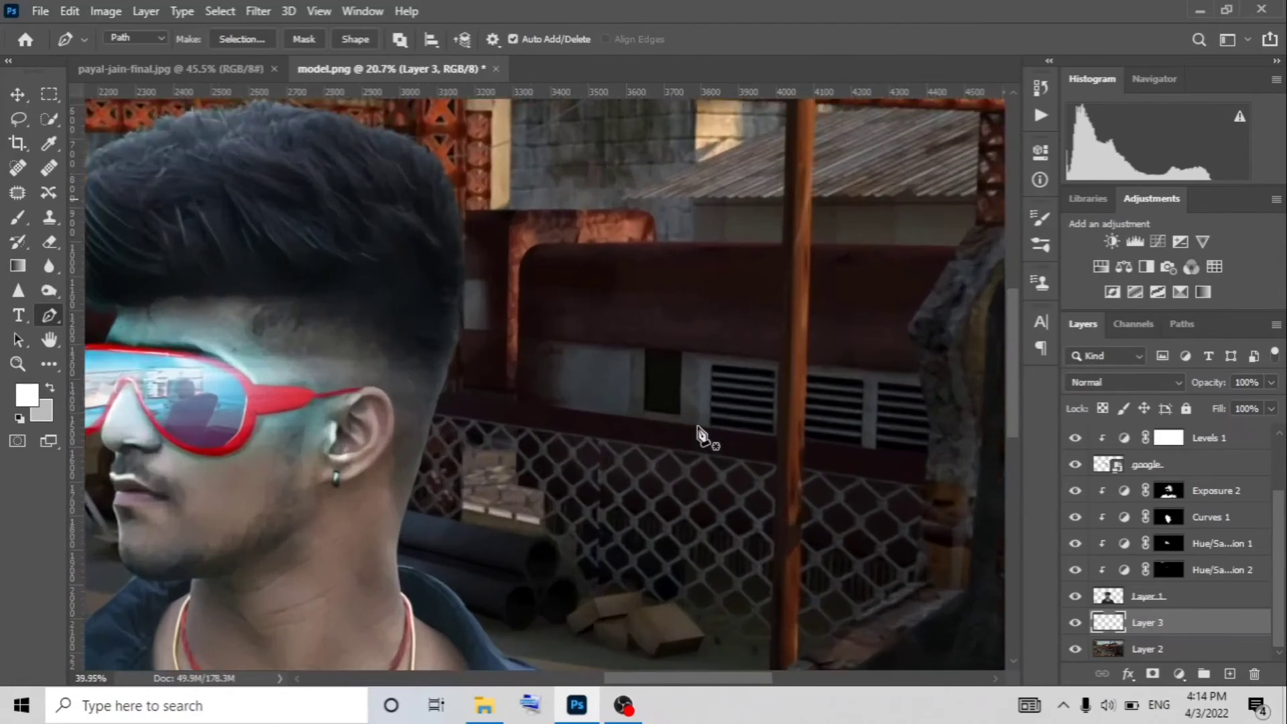
{"action": "scroll", "coordinate": [699, 436], "scroll_direction": "up", "scroll_amount": 3}
{"action": "left_click", "coordinate": [422, 380]}
{"action": "left_click", "coordinate": [494, 382]}
{"action": "left_click", "coordinate": [493, 513]}
{"action": "left_click", "coordinate": [417, 502]}
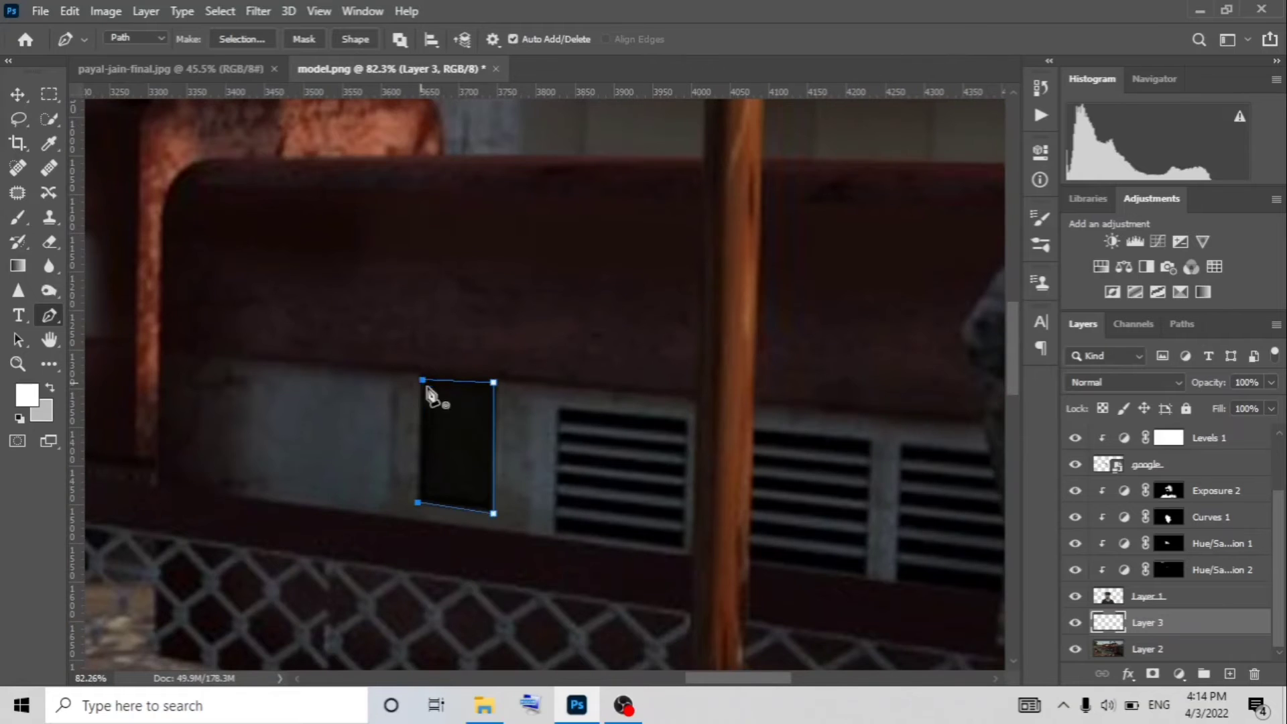
{"action": "left_click", "coordinate": [422, 380]}
Step: Outline the top and second slats of the first louvred vent
{"action": "left_click", "coordinate": [561, 413]}
{"action": "left_click", "coordinate": [689, 420]}
{"action": "scroll", "coordinate": [580, 452], "scroll_direction": "up", "scroll_amount": 2}
{"action": "left_click", "coordinate": [547, 457]}
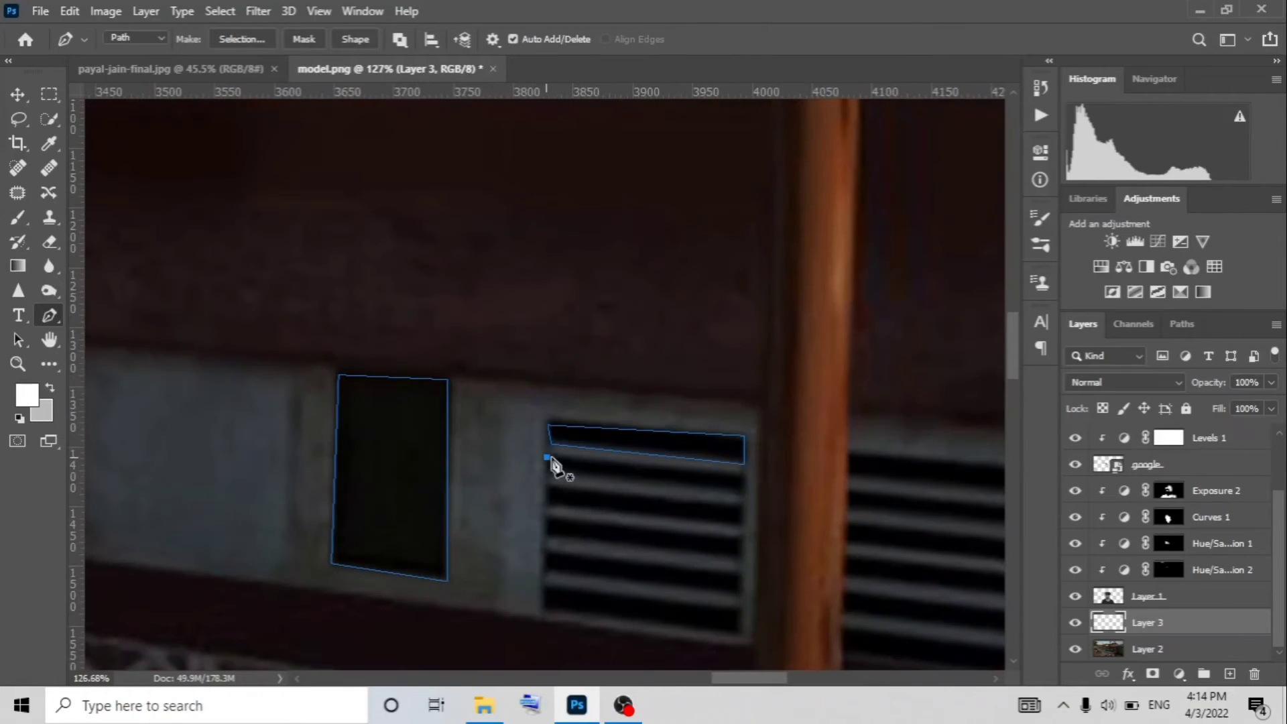
{"action": "left_click_drag", "start_coordinate": [743, 475], "coordinate": [790, 503]}
{"action": "left_click", "coordinate": [548, 488]}
{"action": "left_click", "coordinate": [741, 510]}
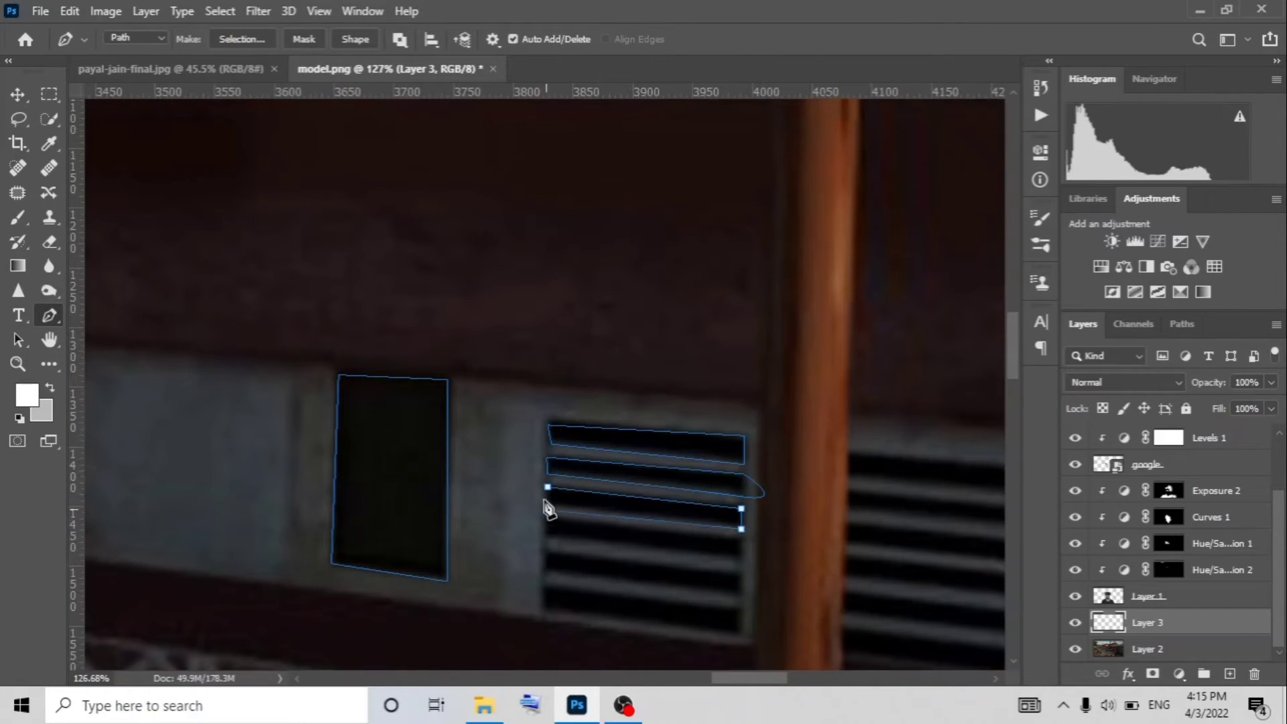
{"action": "left_click", "coordinate": [548, 521]}
Step: Trace the third through bottom slats of the first vent
{"action": "left_click", "coordinate": [741, 540]}
{"action": "left_click", "coordinate": [548, 539]}
{"action": "left_click", "coordinate": [548, 521]}
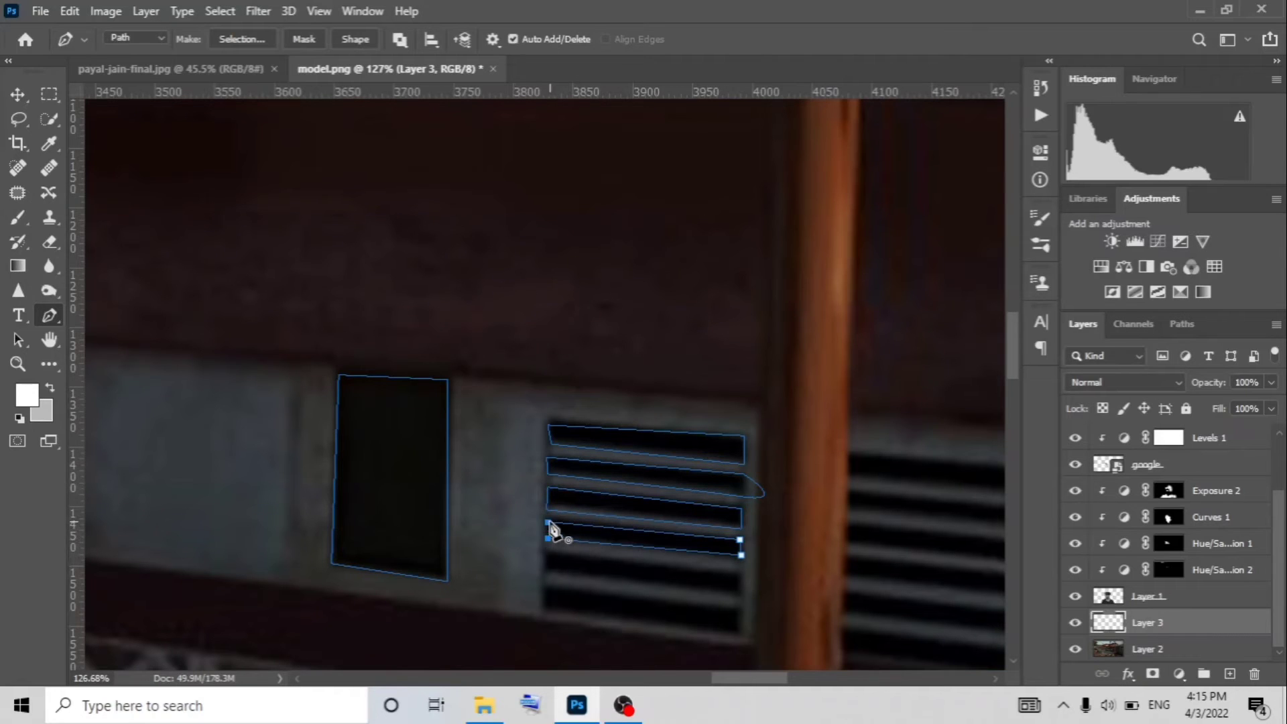
{"action": "left_click", "coordinate": [547, 556]}
{"action": "left_click", "coordinate": [741, 583]}
{"action": "left_click", "coordinate": [547, 571]}
{"action": "left_click", "coordinate": [548, 556]}
{"action": "scroll", "coordinate": [548, 563], "scroll_direction": "down", "scroll_amount": 1}
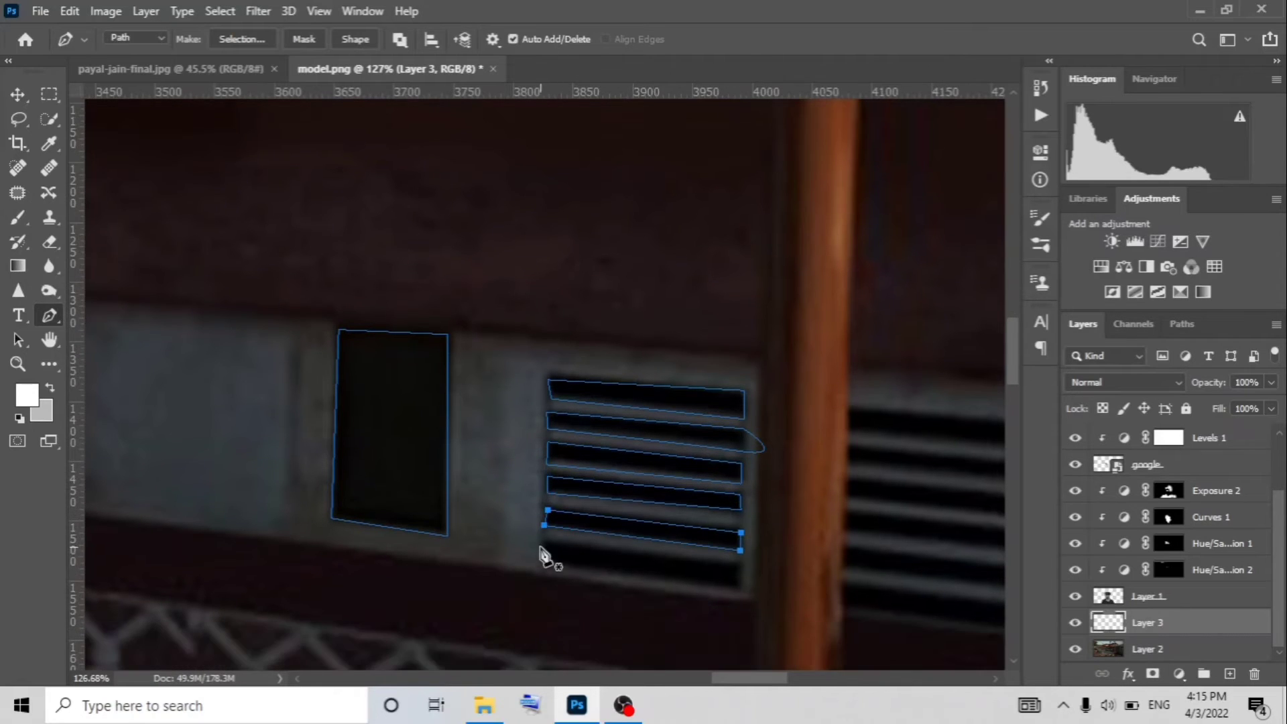
{"action": "left_click", "coordinate": [741, 563]}
{"action": "left_click", "coordinate": [548, 577]}
{"action": "left_click", "coordinate": [543, 543]}
{"action": "scroll", "coordinate": [232, 350], "scroll_direction": "right", "scroll_amount": 10}
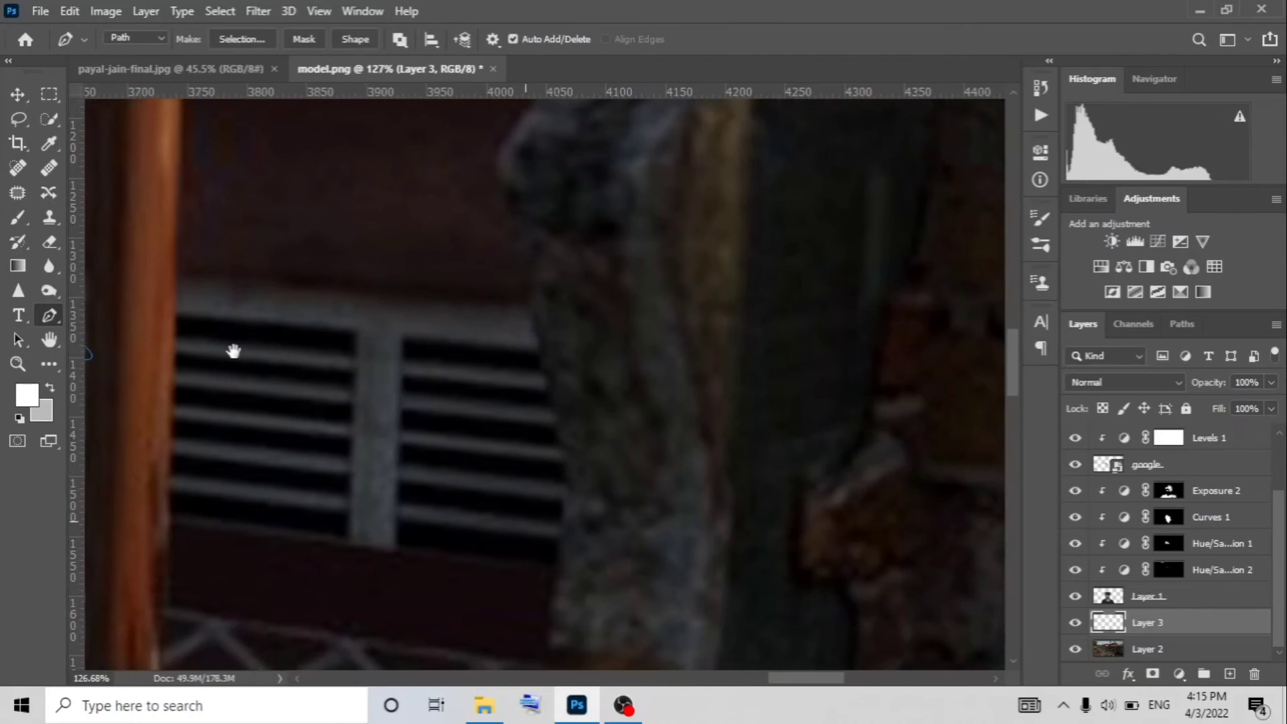
Step: Outline the top two slats of the next vent's left shutter
{"action": "left_click", "coordinate": [161, 316]}
{"action": "left_click", "coordinate": [343, 331]}
{"action": "left_click", "coordinate": [340, 358]}
{"action": "left_click", "coordinate": [161, 348]}
{"action": "left_click", "coordinate": [161, 316]}
{"action": "left_click", "coordinate": [161, 353]}
{"action": "left_click", "coordinate": [342, 369]}
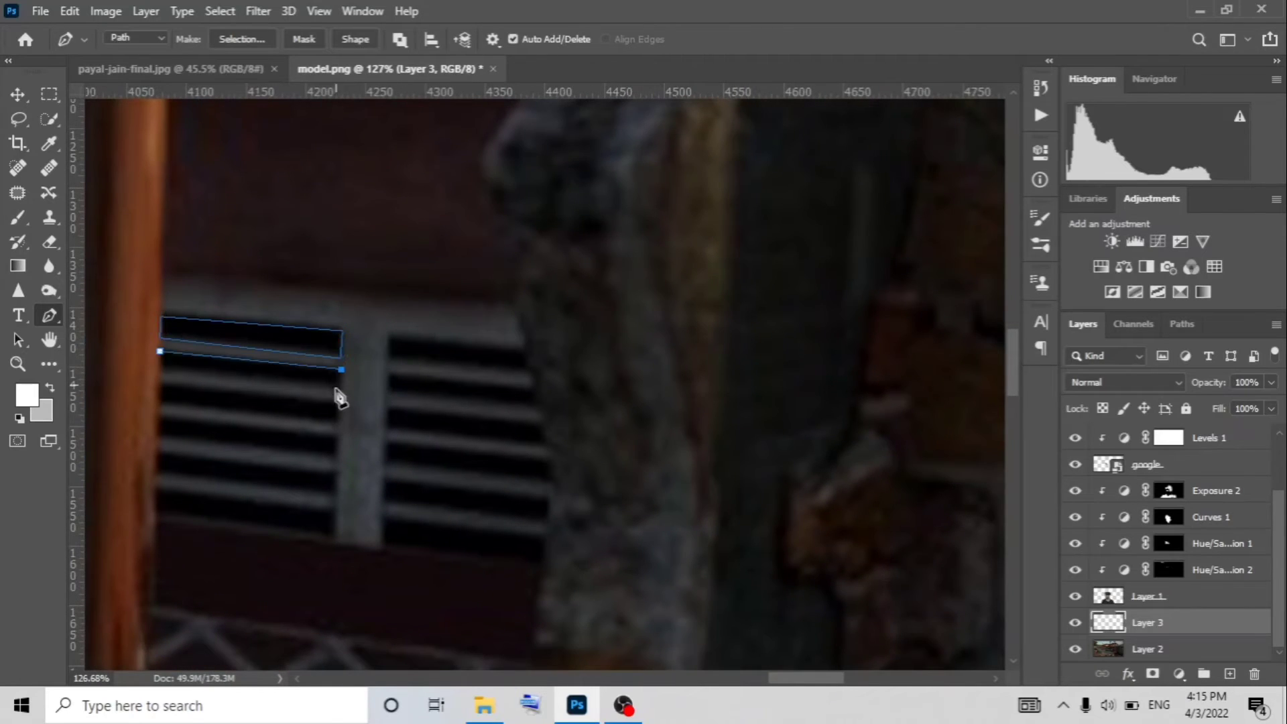
Step: Trace the third slat and start the fourth slat of the left shutter
{"action": "left_click", "coordinate": [161, 367]}
{"action": "left_click", "coordinate": [338, 401]}
{"action": "left_click", "coordinate": [337, 424]}
{"action": "left_click", "coordinate": [159, 405]}
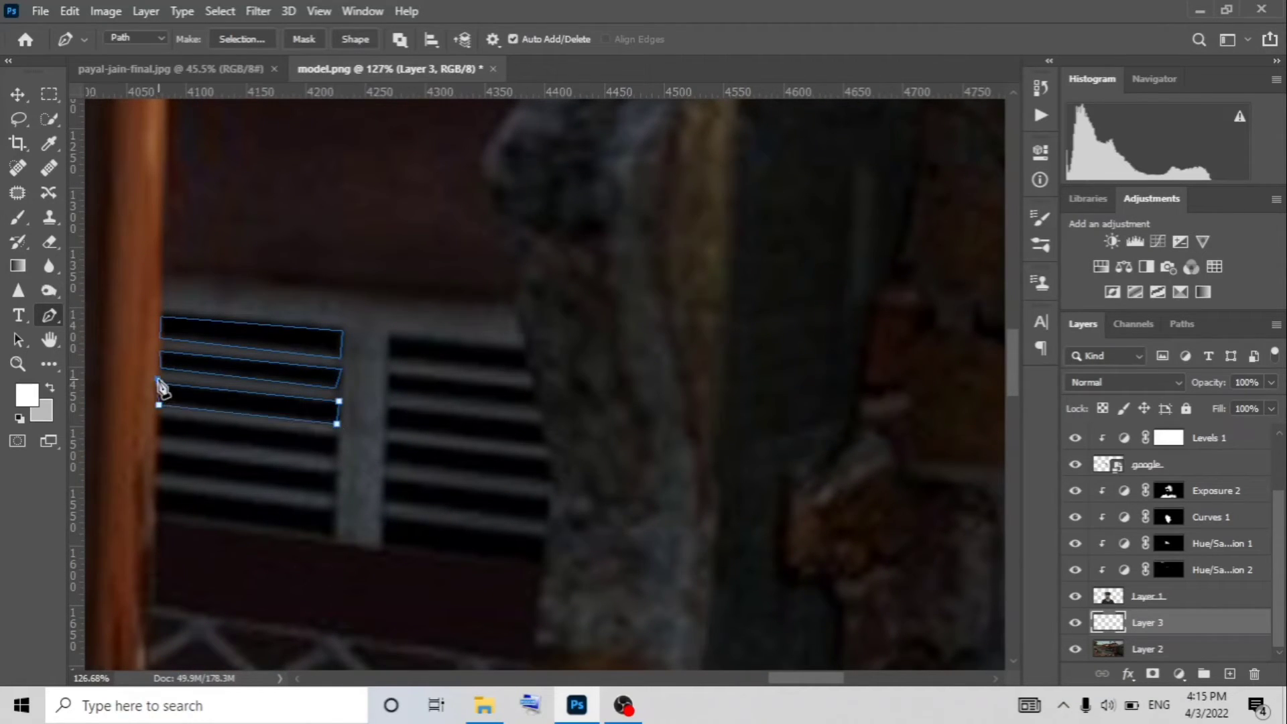
{"action": "left_click", "coordinate": [334, 441]}
{"action": "left_click", "coordinate": [334, 456]}
{"action": "left_click", "coordinate": [161, 439]}
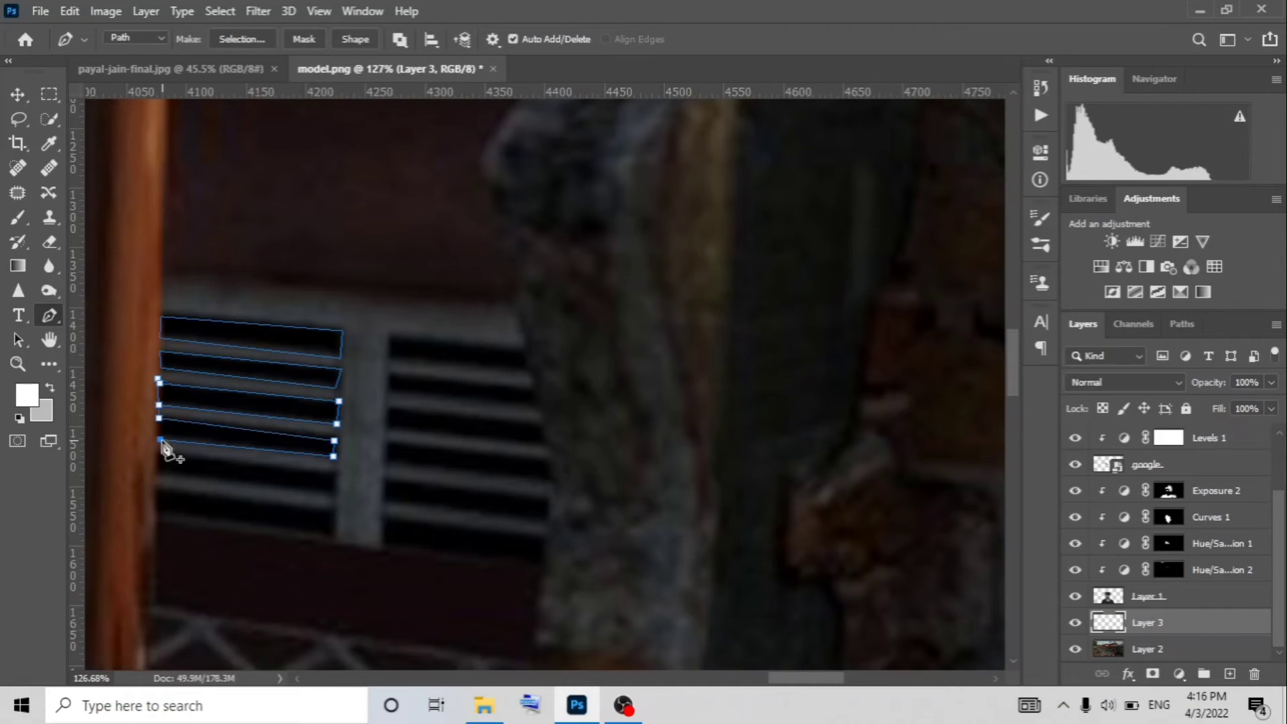
Step: Close the fourth slat and outline the fifth and lowest left-shutter slats
{"action": "right_click", "coordinate": [164, 451]}
{"action": "key", "text": "Escape"}
{"action": "left_click", "coordinate": [157, 460]}
{"action": "left_click", "coordinate": [337, 476]}
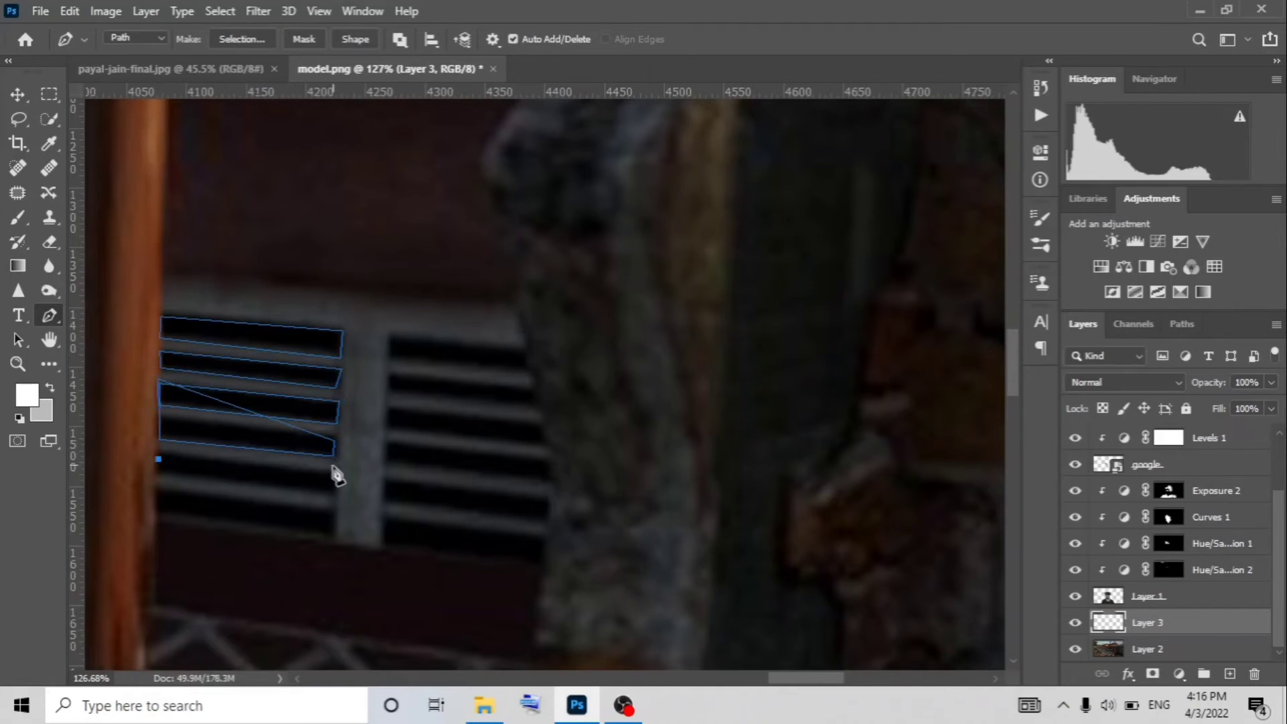
{"action": "left_click", "coordinate": [336, 501]}
{"action": "left_click", "coordinate": [157, 474]}
{"action": "left_click", "coordinate": [157, 515]}
{"action": "left_click", "coordinate": [331, 535]}
Step: Outline the top three slats of the right shutter
{"action": "left_click", "coordinate": [159, 495]}
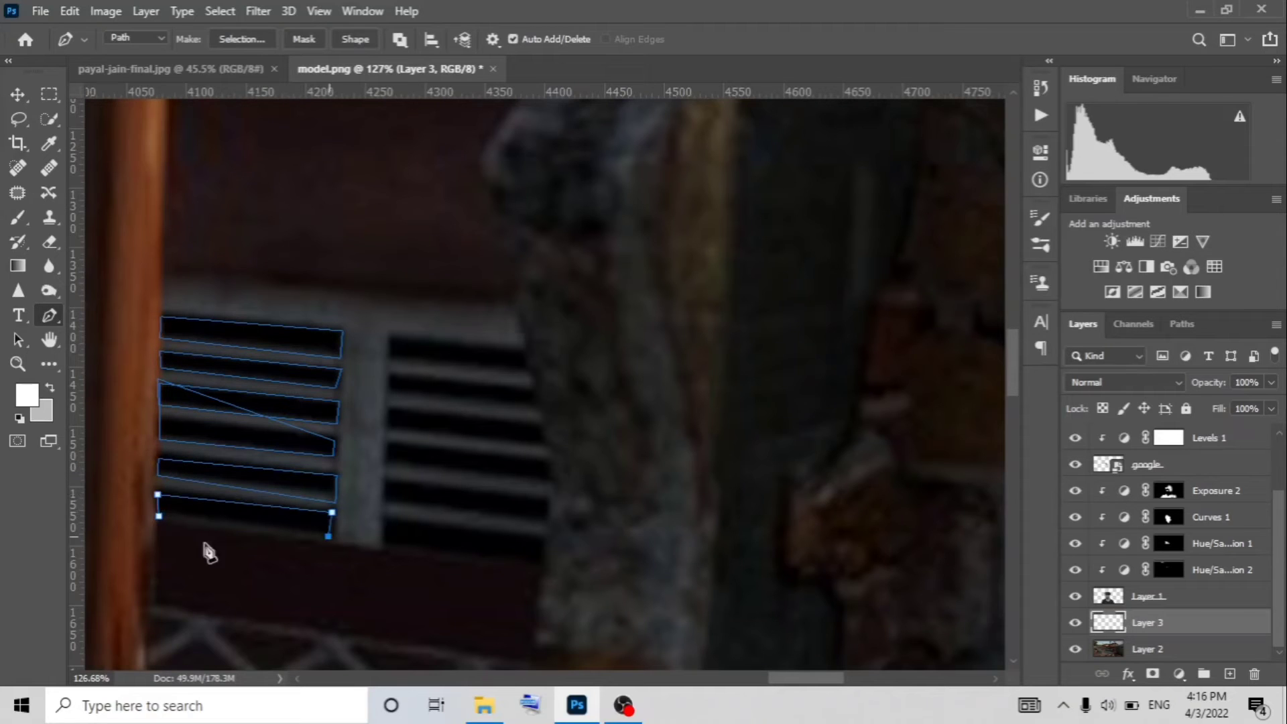
{"action": "left_click", "coordinate": [392, 341]}
{"action": "left_click", "coordinate": [530, 354]}
{"action": "left_click", "coordinate": [392, 340]}
{"action": "left_click", "coordinate": [387, 378]}
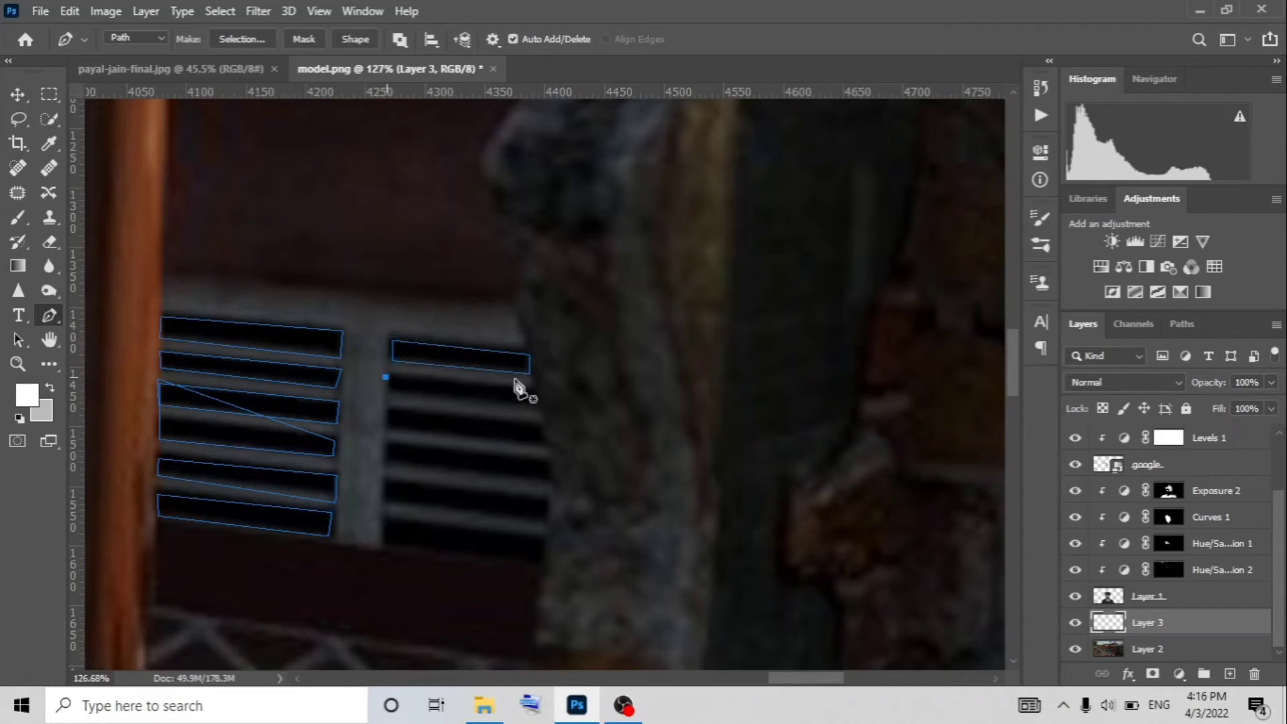
{"action": "left_click", "coordinate": [535, 389]}
{"action": "left_click", "coordinate": [540, 411]}
{"action": "left_click", "coordinate": [391, 395]}
{"action": "left_click", "coordinate": [543, 427]}
Step: Trace the fourth, fifth and bottom slats of the right shutter
{"action": "left_click", "coordinate": [546, 446]}
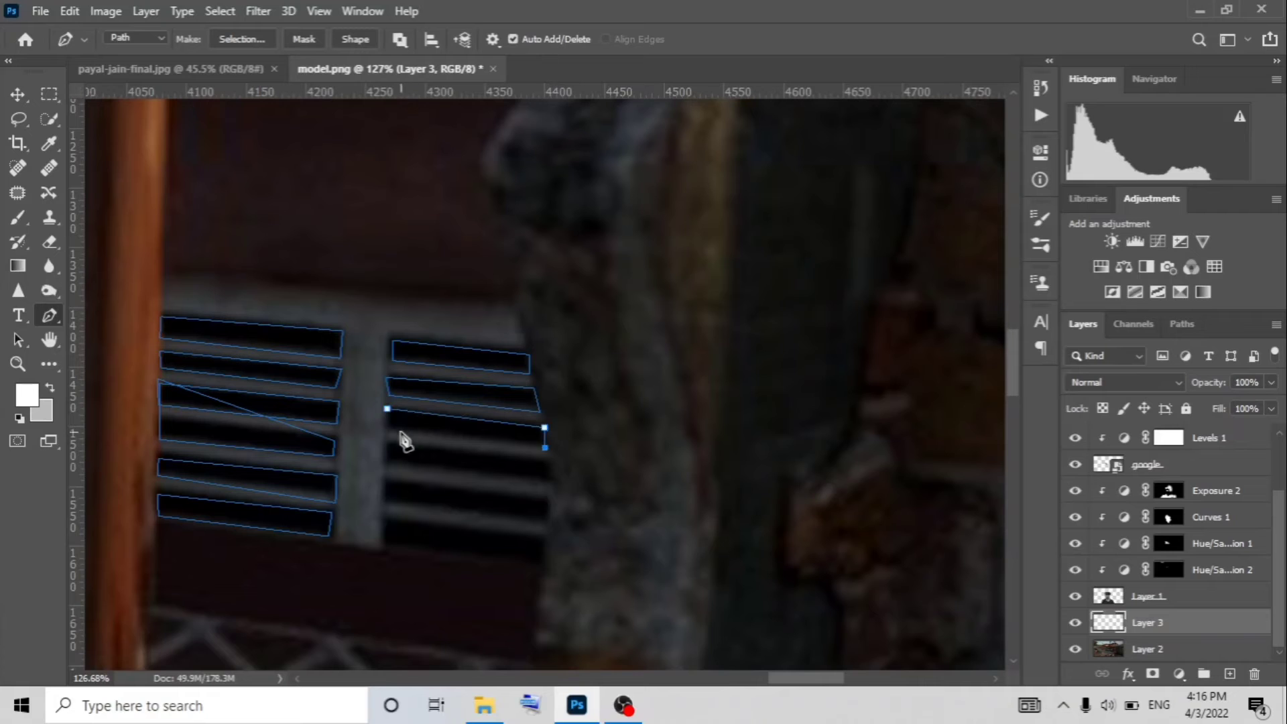
{"action": "left_click", "coordinate": [386, 407]}
{"action": "left_click", "coordinate": [387, 446]}
{"action": "left_click", "coordinate": [551, 463]}
{"action": "left_click", "coordinate": [386, 465]}
{"action": "left_click", "coordinate": [387, 445]}
{"action": "left_click", "coordinate": [386, 481]}
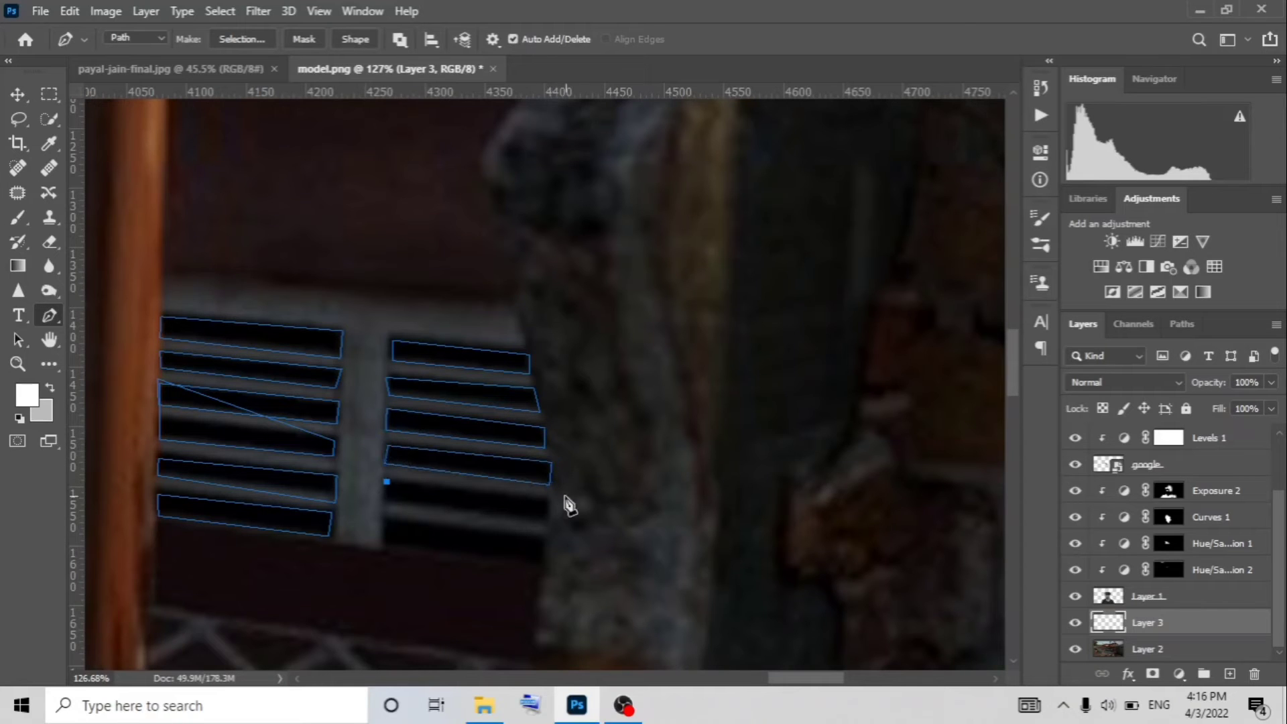
{"action": "left_click", "coordinate": [548, 500]}
{"action": "left_click", "coordinate": [546, 526]}
{"action": "left_click", "coordinate": [387, 504]}
{"action": "left_click", "coordinate": [541, 540]}
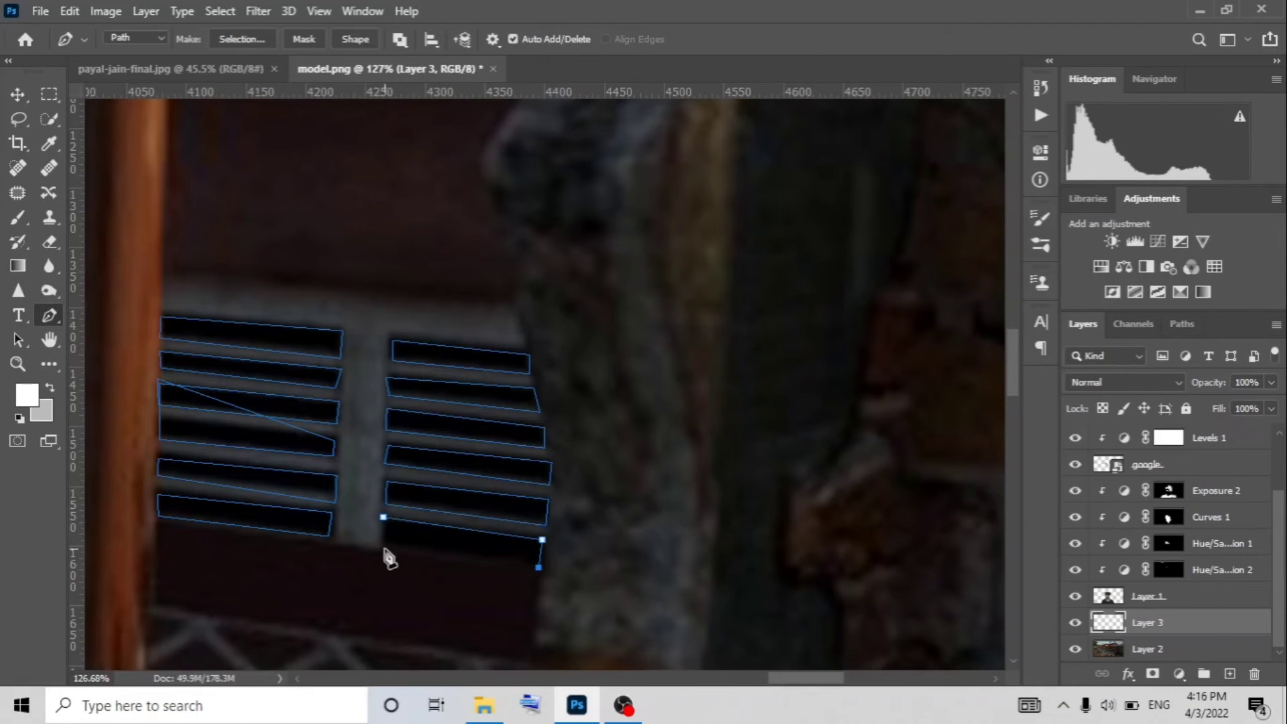
{"action": "left_click", "coordinate": [383, 555]}
{"action": "scroll", "coordinate": [411, 537], "scroll_direction": "down", "scroll_amount": 10}
Step: Try a Solid Color fill layer on the window shapes, then remove it
{"action": "left_click", "coordinate": [1179, 674]}
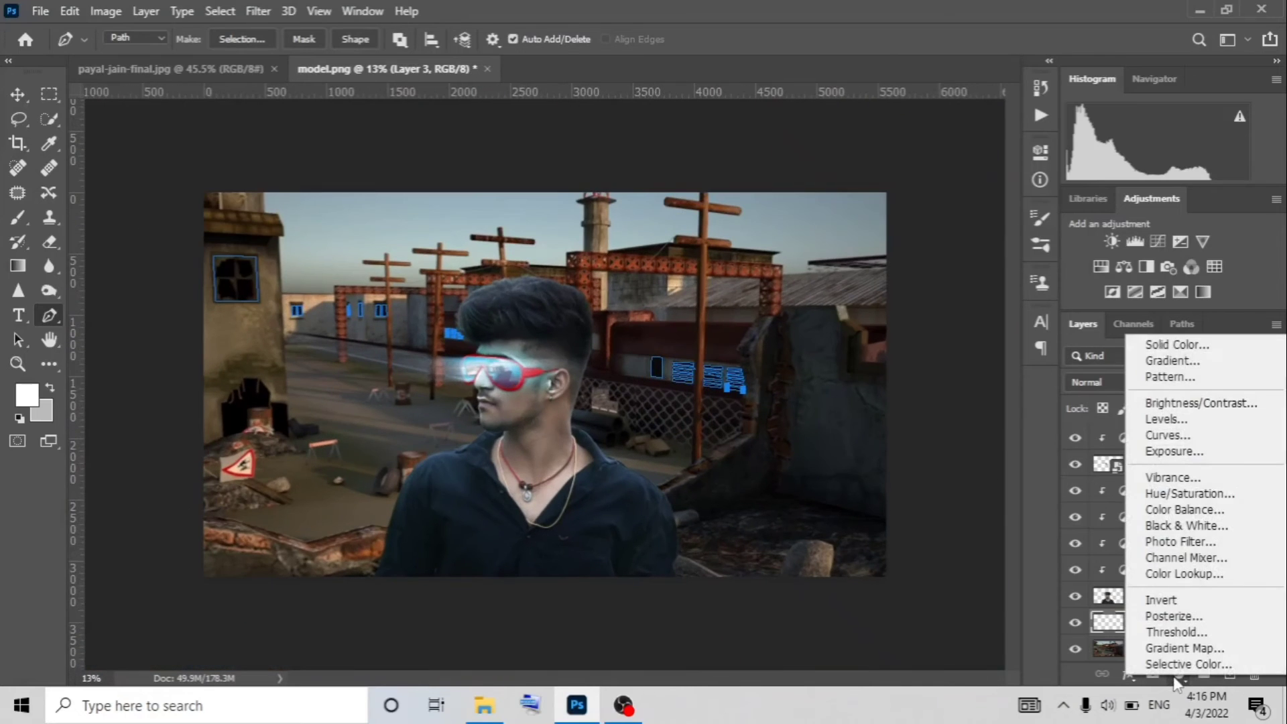
{"action": "left_click", "coordinate": [1206, 344]}
{"action": "left_click", "coordinate": [1207, 50]}
{"action": "key", "text": "Delete"}
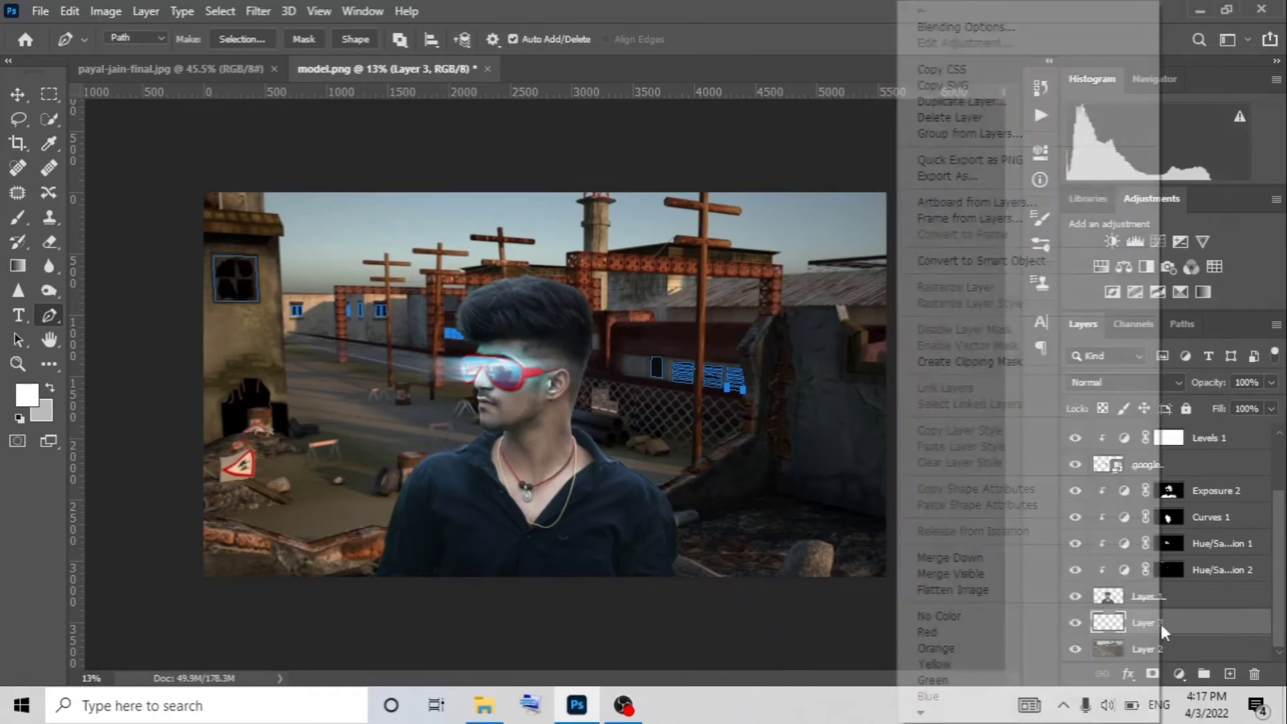
Step: Add a Gradient Fill layer and set its left gradient stop to bright yellow (#fcff00)
{"action": "left_click", "coordinate": [1179, 674]}
{"action": "left_click", "coordinate": [1154, 360]}
{"action": "left_click", "coordinate": [1048, 208]}
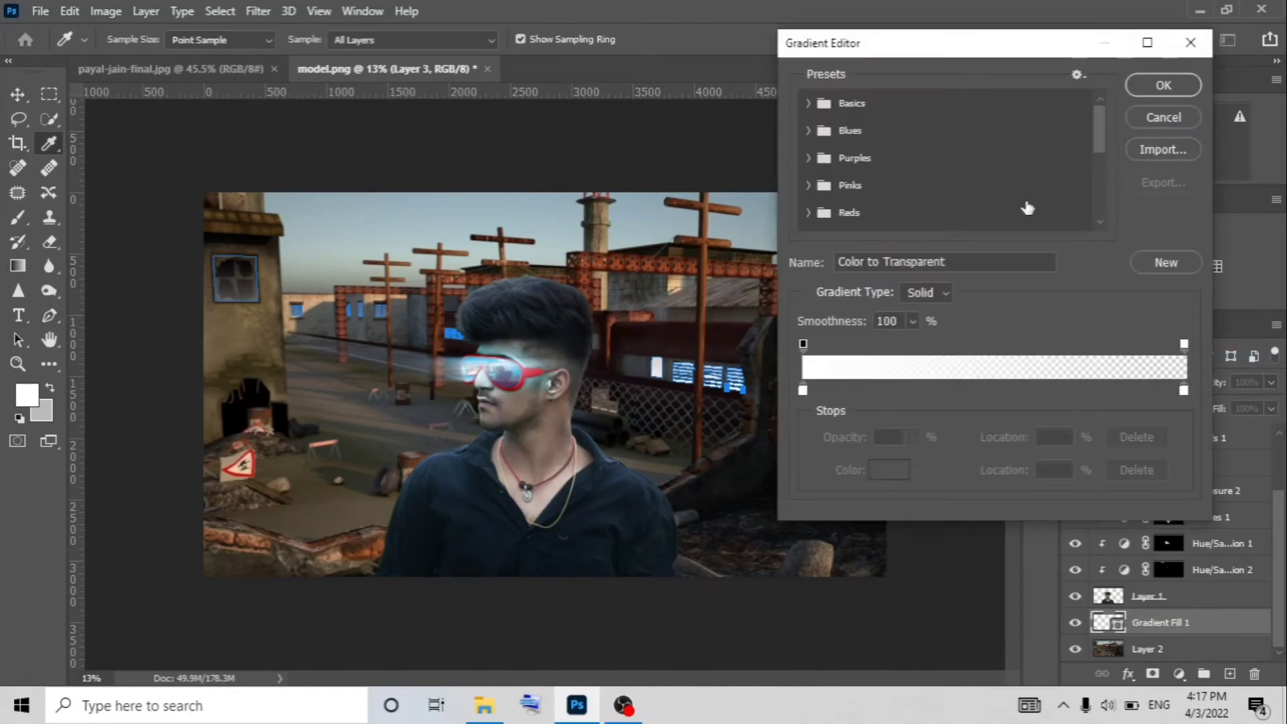
{"action": "left_click", "coordinate": [807, 104]}
{"action": "left_click", "coordinate": [895, 131]}
{"action": "left_click", "coordinate": [804, 388]}
{"action": "double_click", "coordinate": [804, 388]}
{"action": "left_click", "coordinate": [1046, 253]}
{"action": "left_click", "coordinate": [1012, 83]}
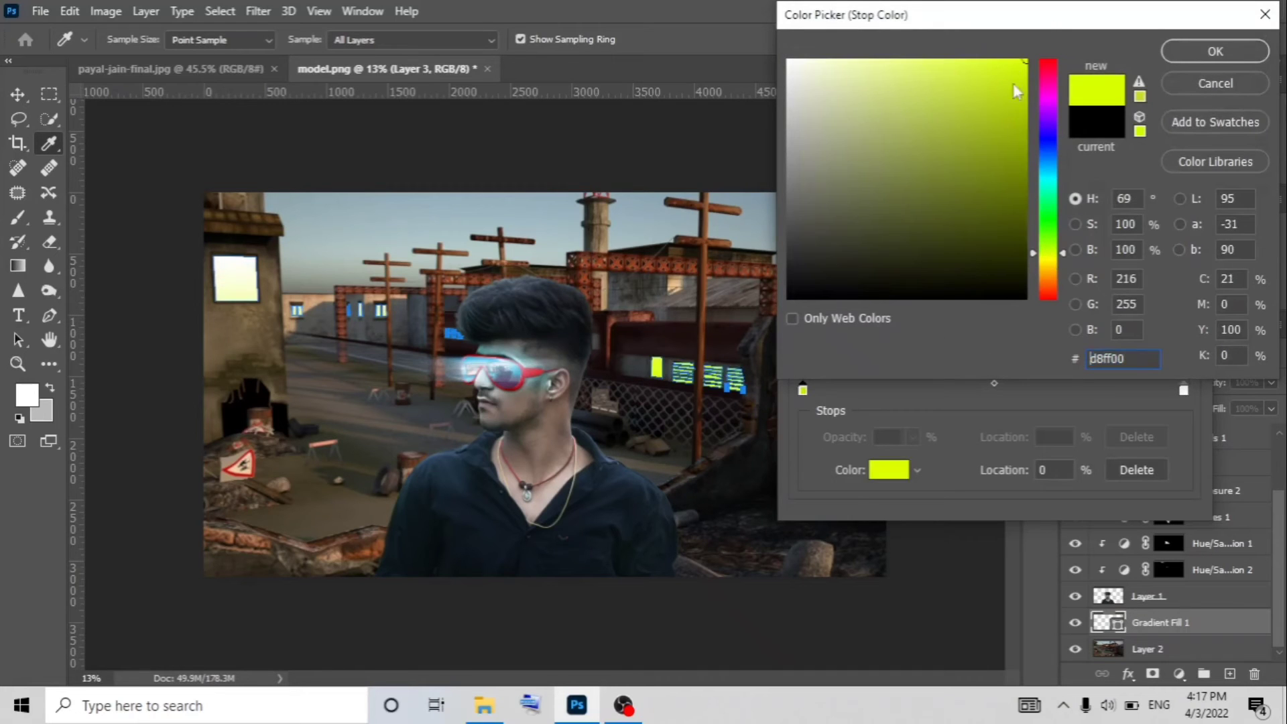
{"action": "left_click", "coordinate": [1216, 51]}
Step: Set the right stop to the same bright yellow and apply the all-yellow gradient fill
{"action": "double_click", "coordinate": [1184, 391]}
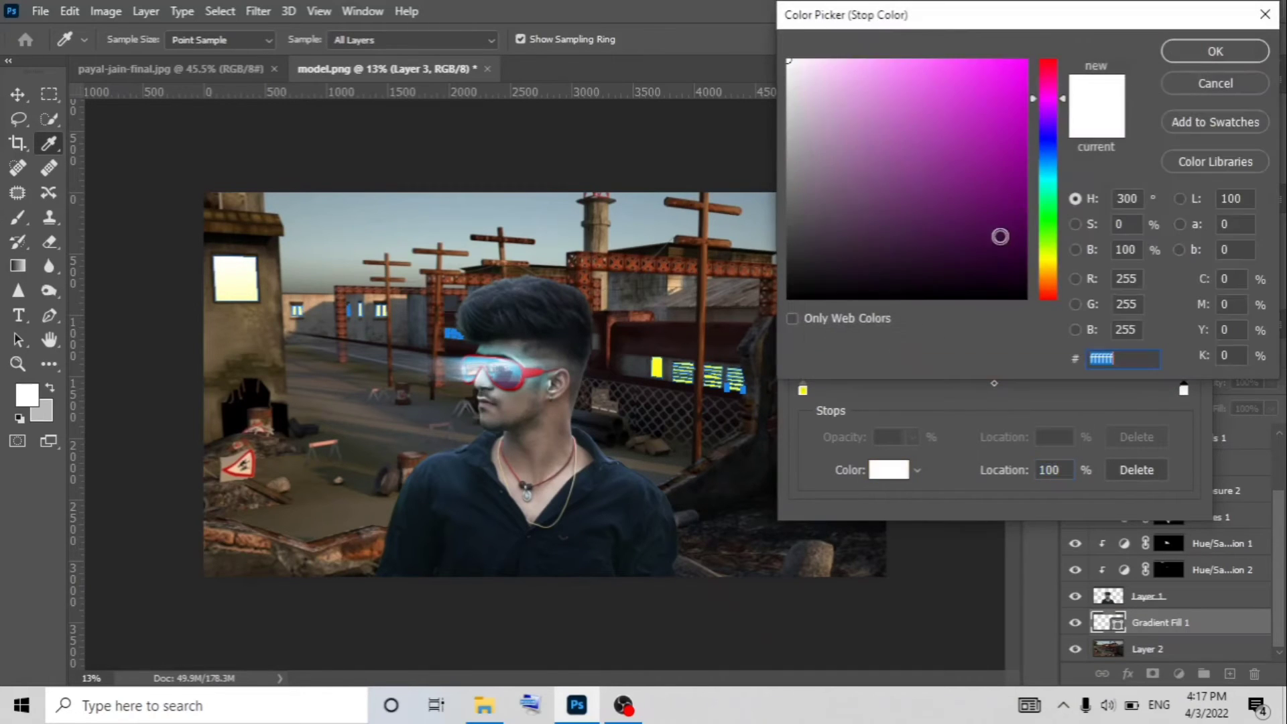
{"action": "left_click", "coordinate": [1046, 259]}
{"action": "left_click_drag", "start_coordinate": [963, 158], "coordinate": [1032, 52]}
{"action": "left_click", "coordinate": [1216, 51]}
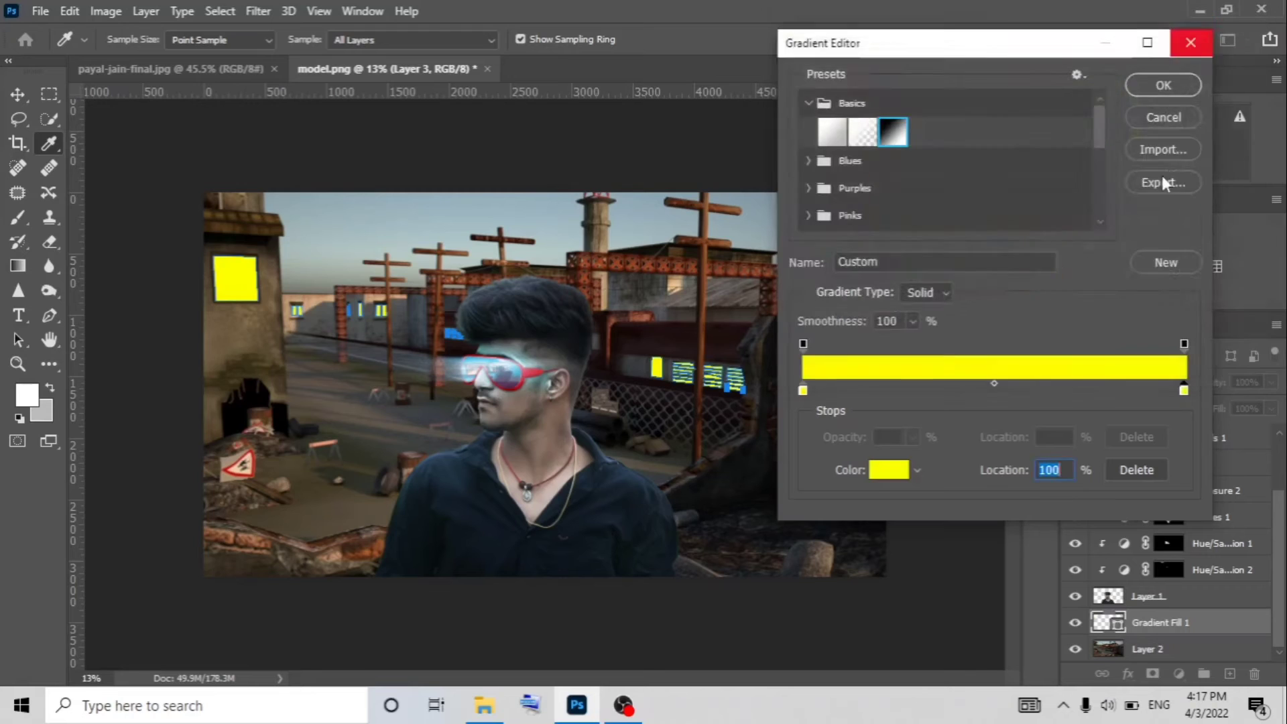
{"action": "left_click", "coordinate": [1166, 84]}
{"action": "key", "text": "Return"}
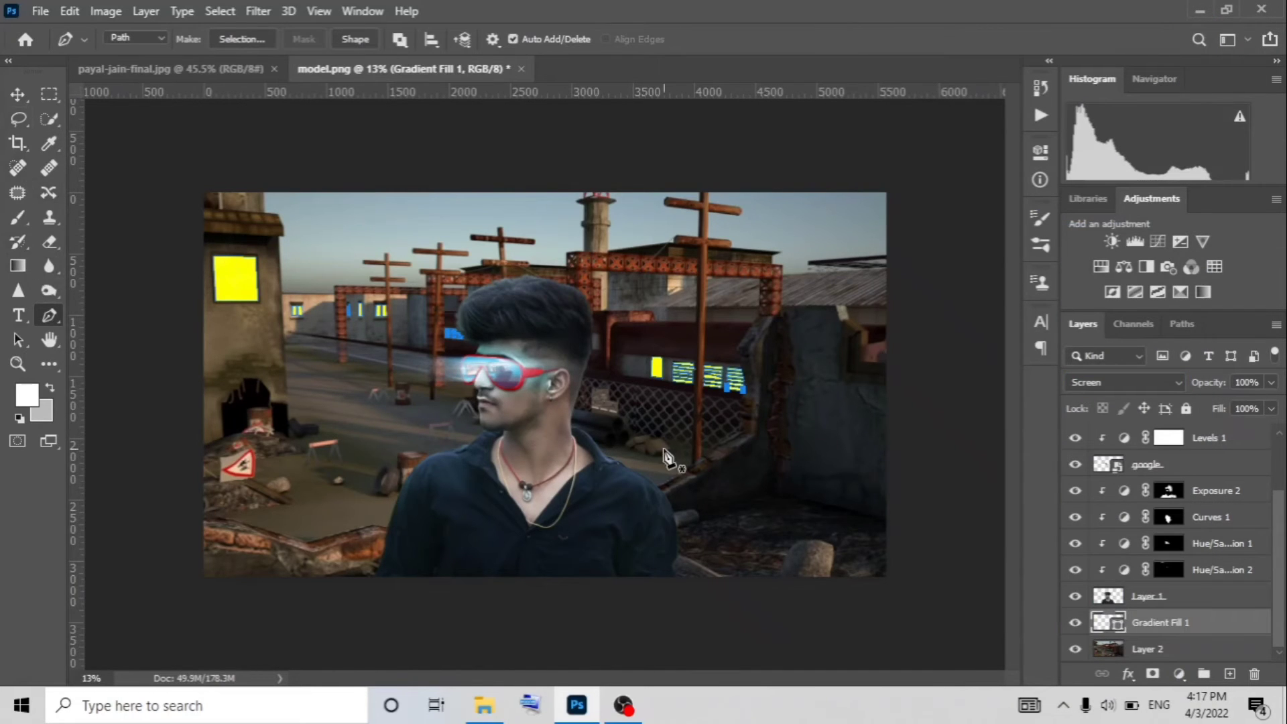
{"action": "scroll", "coordinate": [668, 458], "scroll_direction": "up", "scroll_amount": 2}
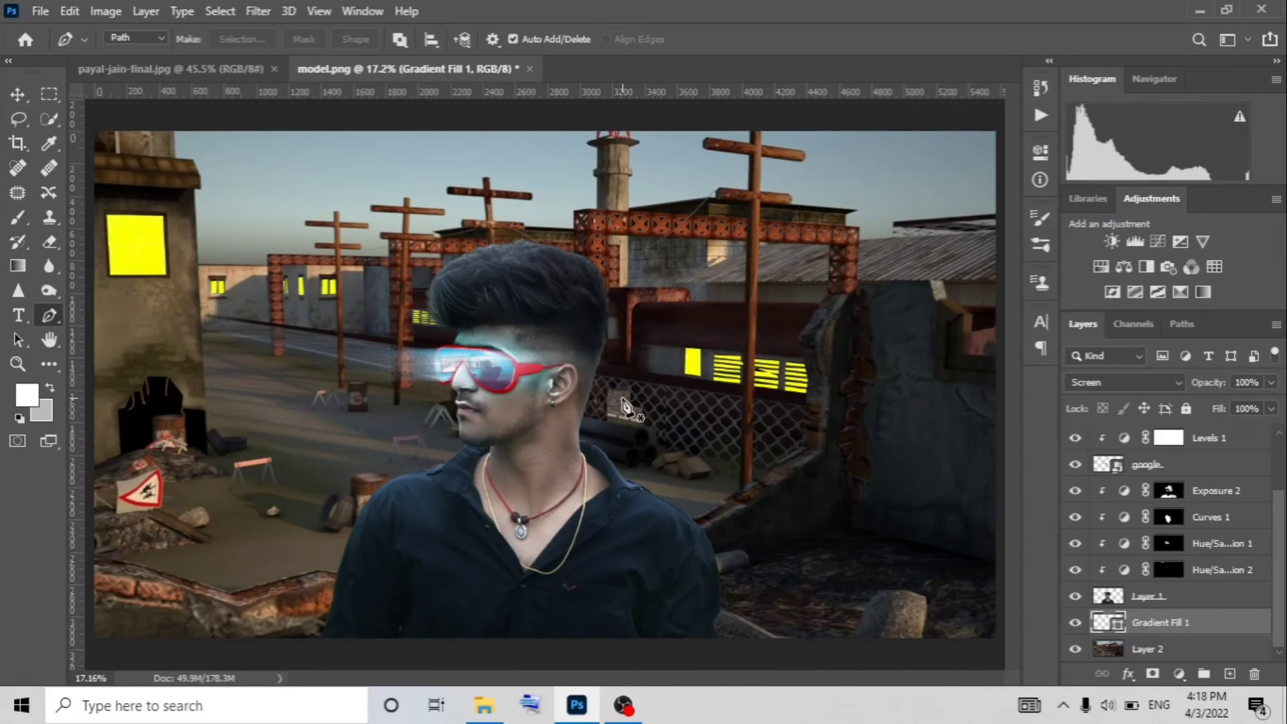
{"action": "scroll", "coordinate": [527, 316], "scroll_direction": "down", "scroll_amount": 1}
Step: Add an Outer Glow effect to the yellow windows' Gradient Fill 1 layer
{"action": "left_click", "coordinate": [1129, 674]}
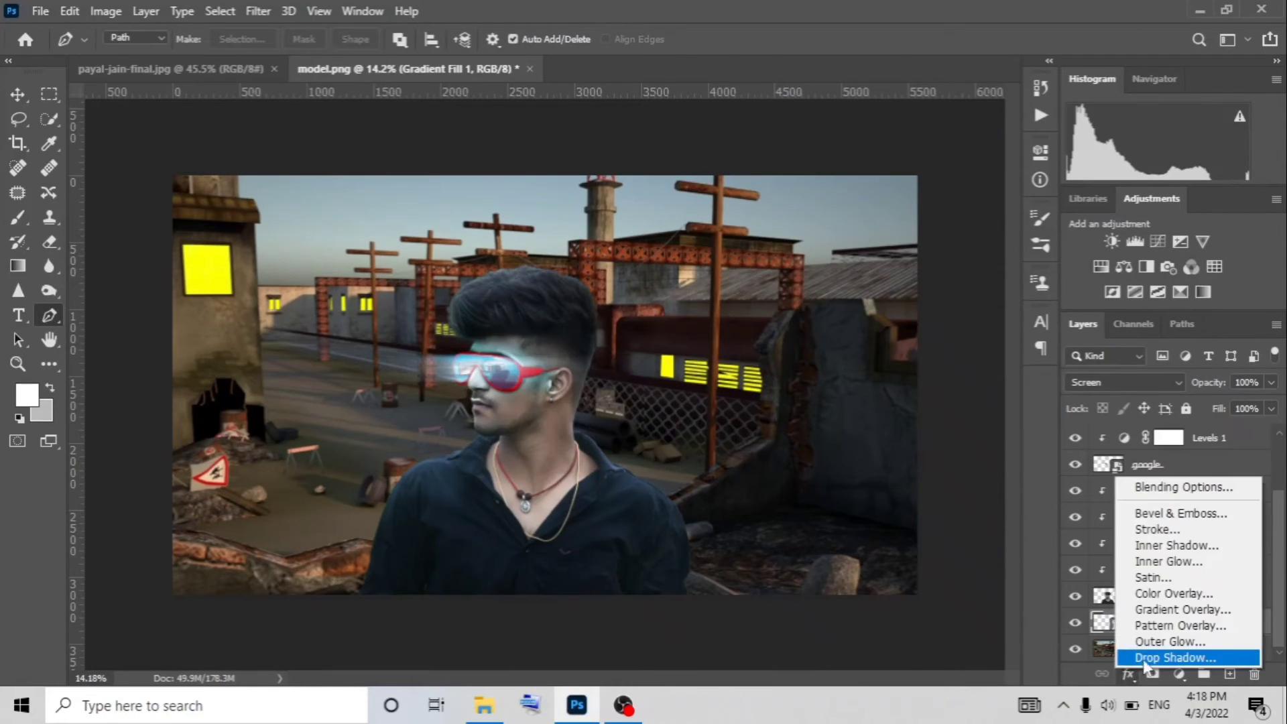
{"action": "left_click", "coordinate": [1144, 630]}
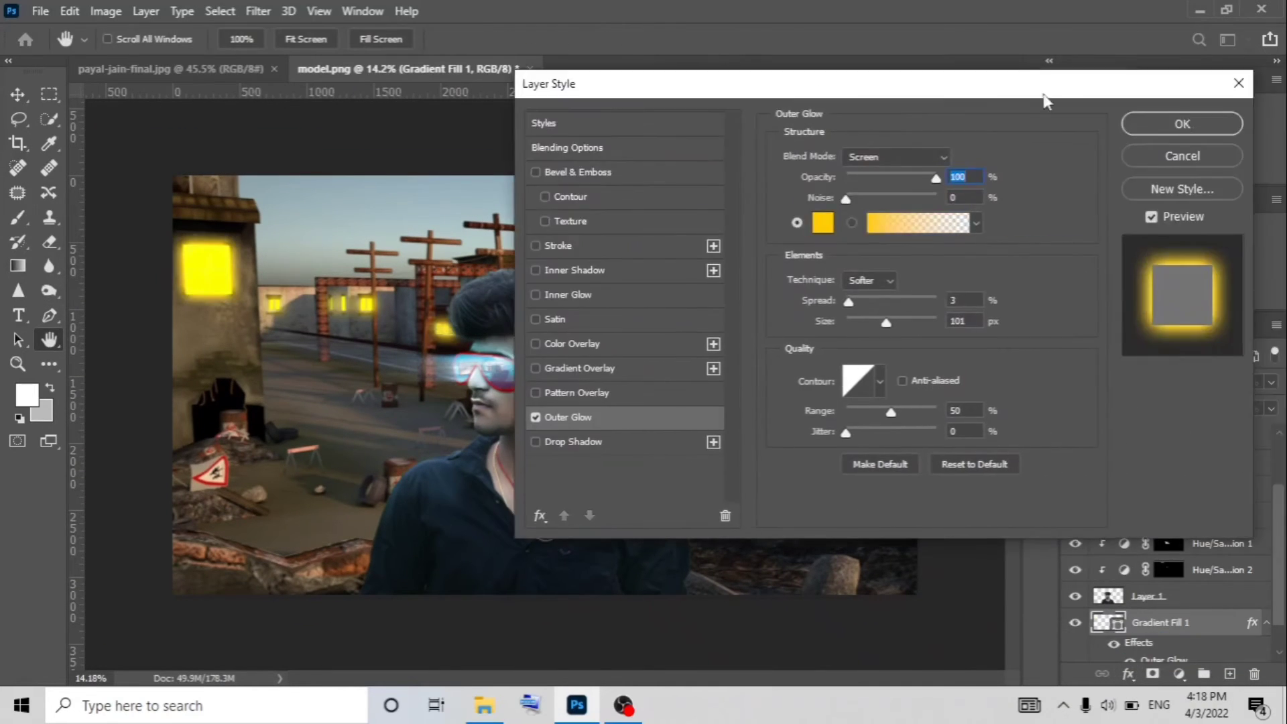
{"action": "key", "text": "Return"}
{"action": "scroll", "coordinate": [1186, 644], "scroll_direction": "down", "scroll_amount": 1}
Step: Clip a Levels adjustment to the background Layer 2 with output white lowered to 245
{"action": "left_click", "coordinate": [1185, 649]}
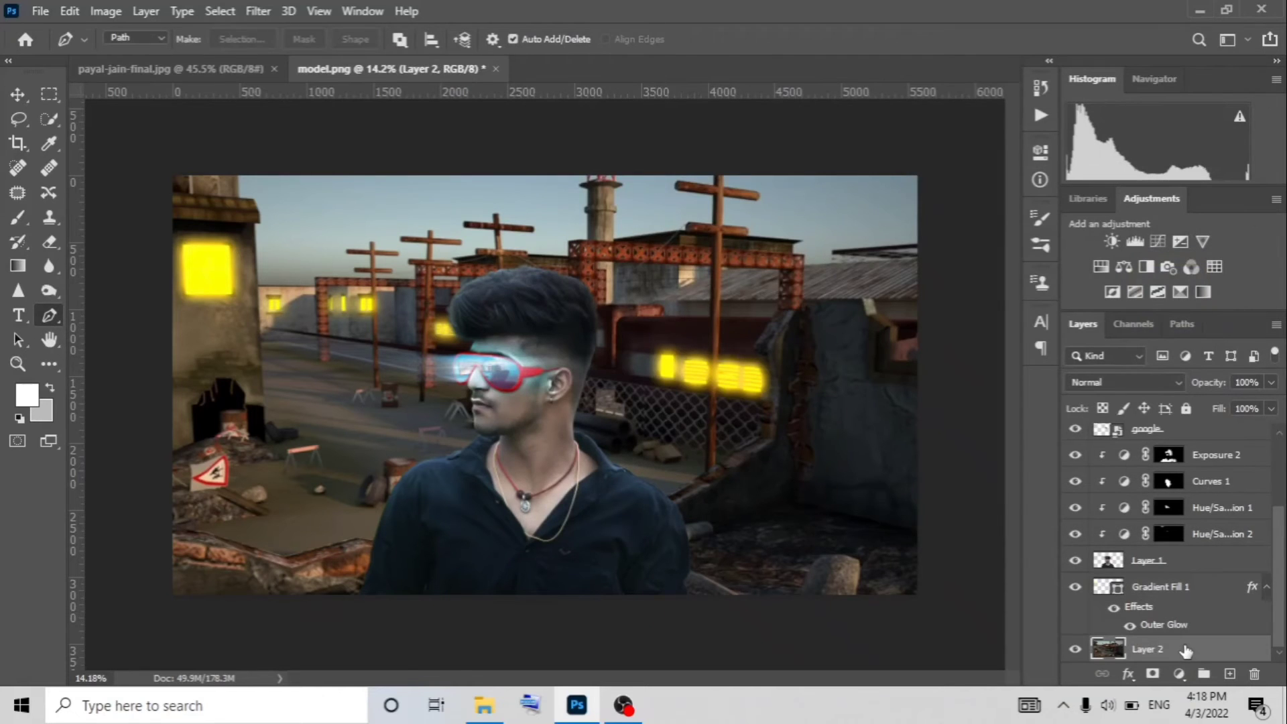
{"action": "left_click", "coordinate": [1041, 153]}
{"action": "left_click", "coordinate": [1135, 242]}
{"action": "left_click_drag", "start_coordinate": [997, 399], "coordinate": [978, 403]}
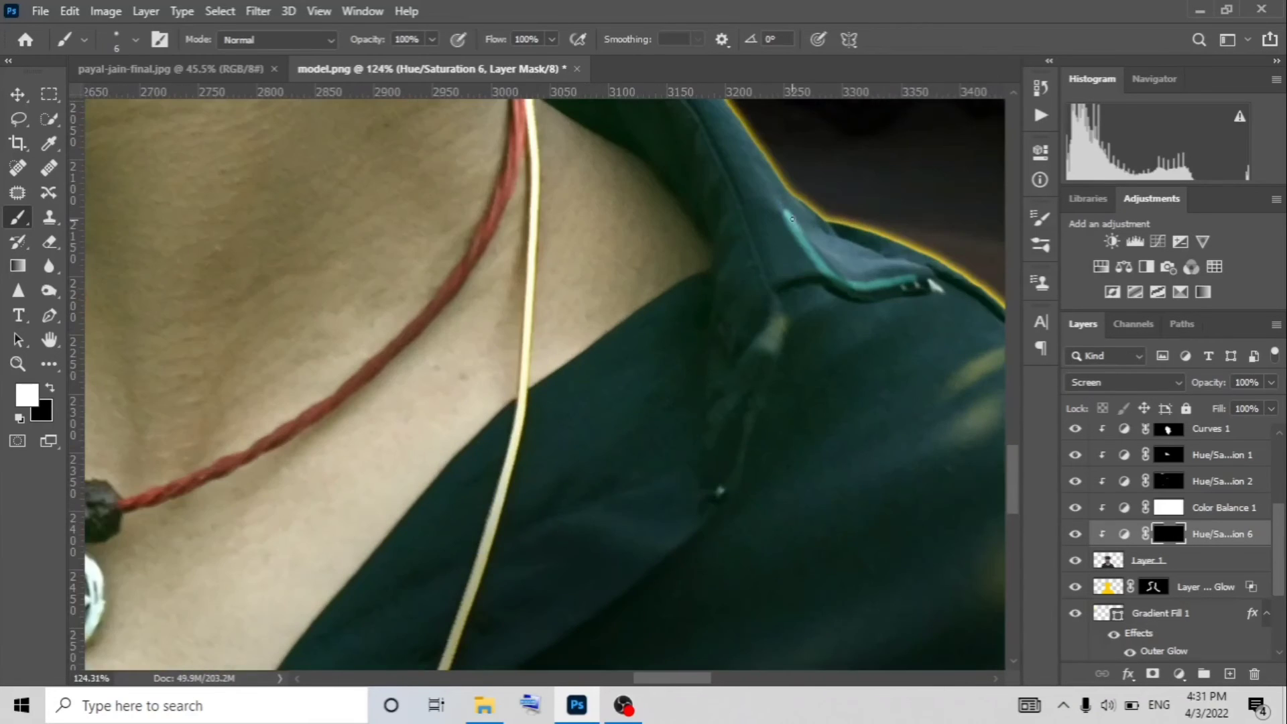
Step: Paint black with a 100 px brush on the Hue/Saturation 6 mask over the hair streaks
{"action": "key", "text": "x"}
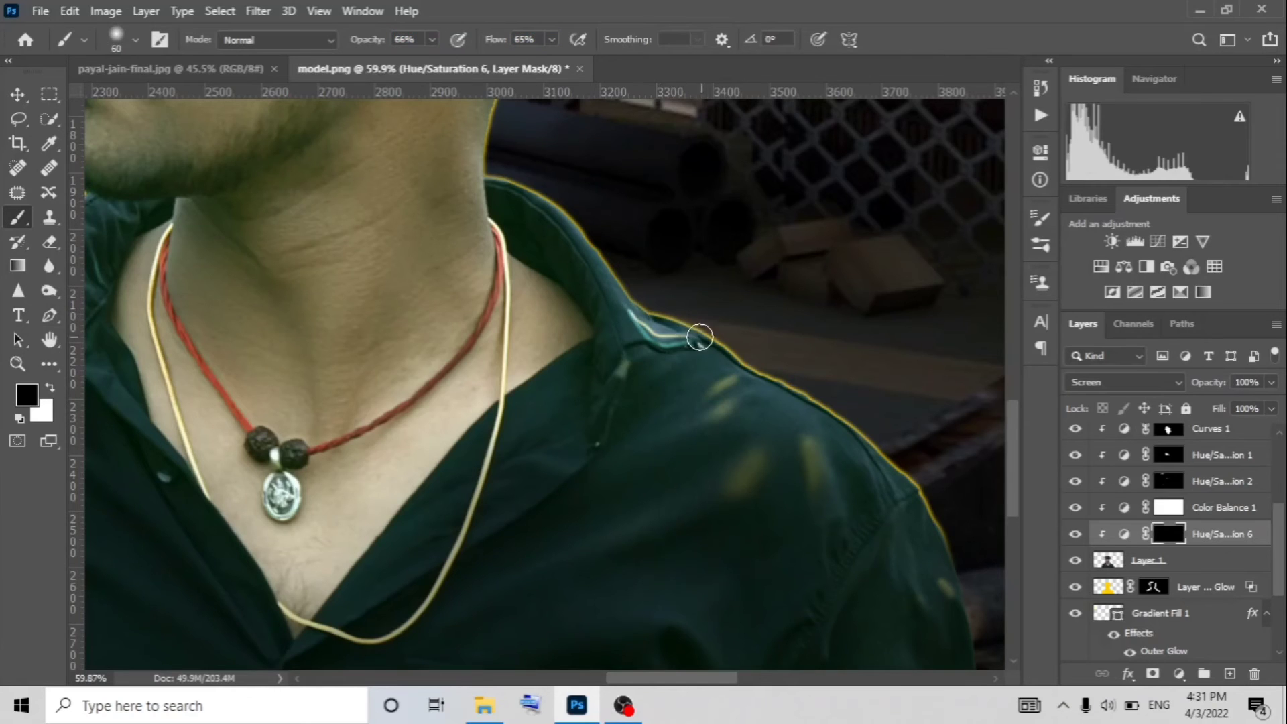
{"action": "left_click_drag", "start_coordinate": [632, 351], "coordinate": [569, 380]}
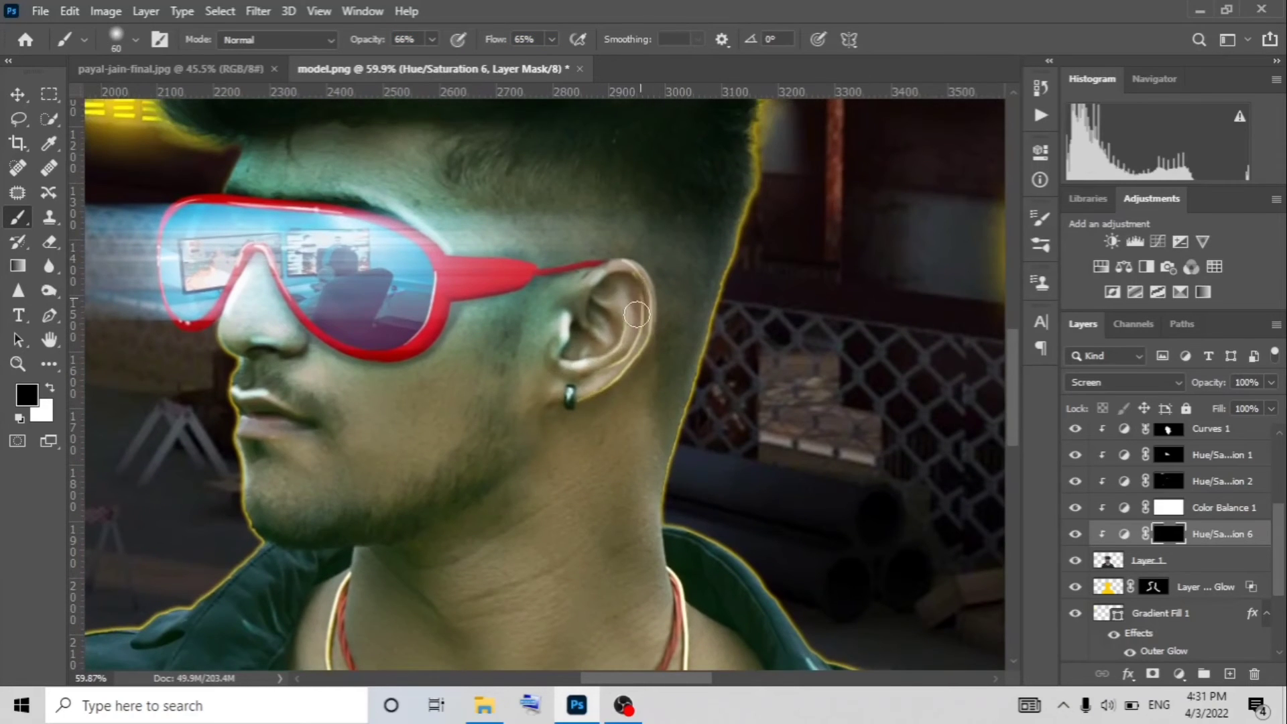
{"action": "scroll", "coordinate": [785, 367], "scroll_direction": "up", "scroll_amount": 3}
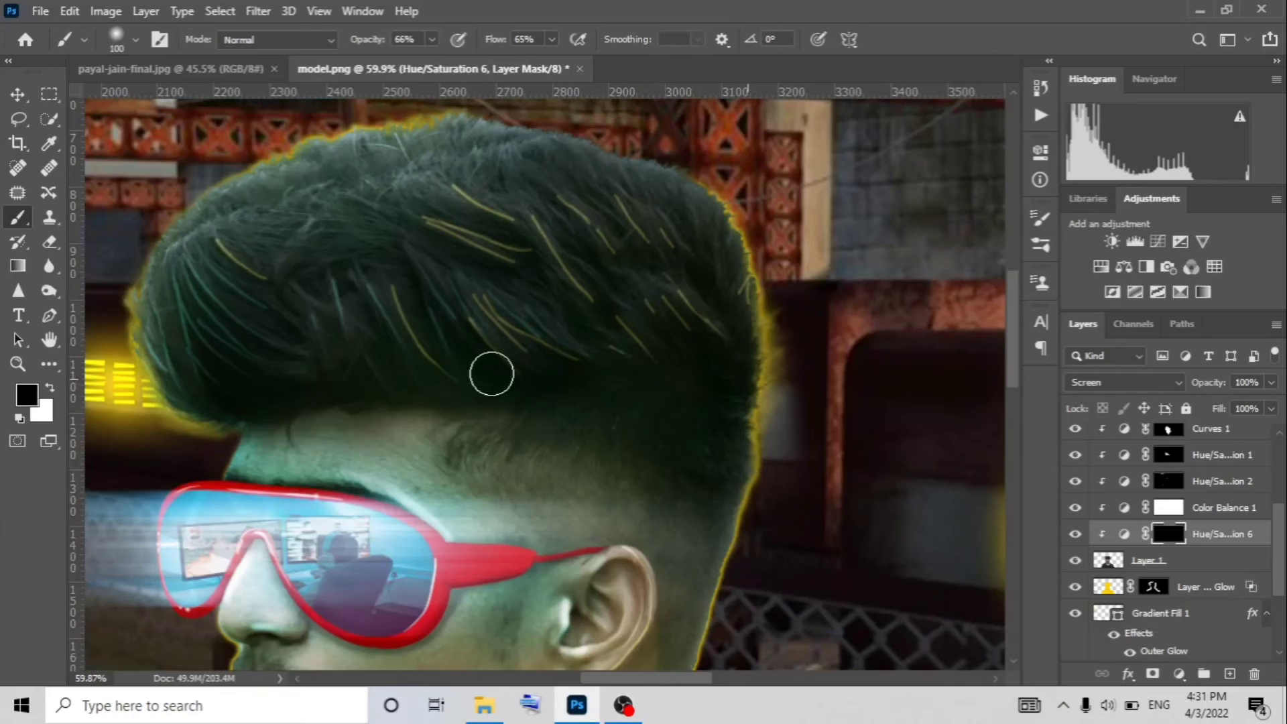
{"action": "key", "text": "bracketright"}
{"action": "key", "text": "bracketright"}
{"action": "key", "text": "bracketright"}
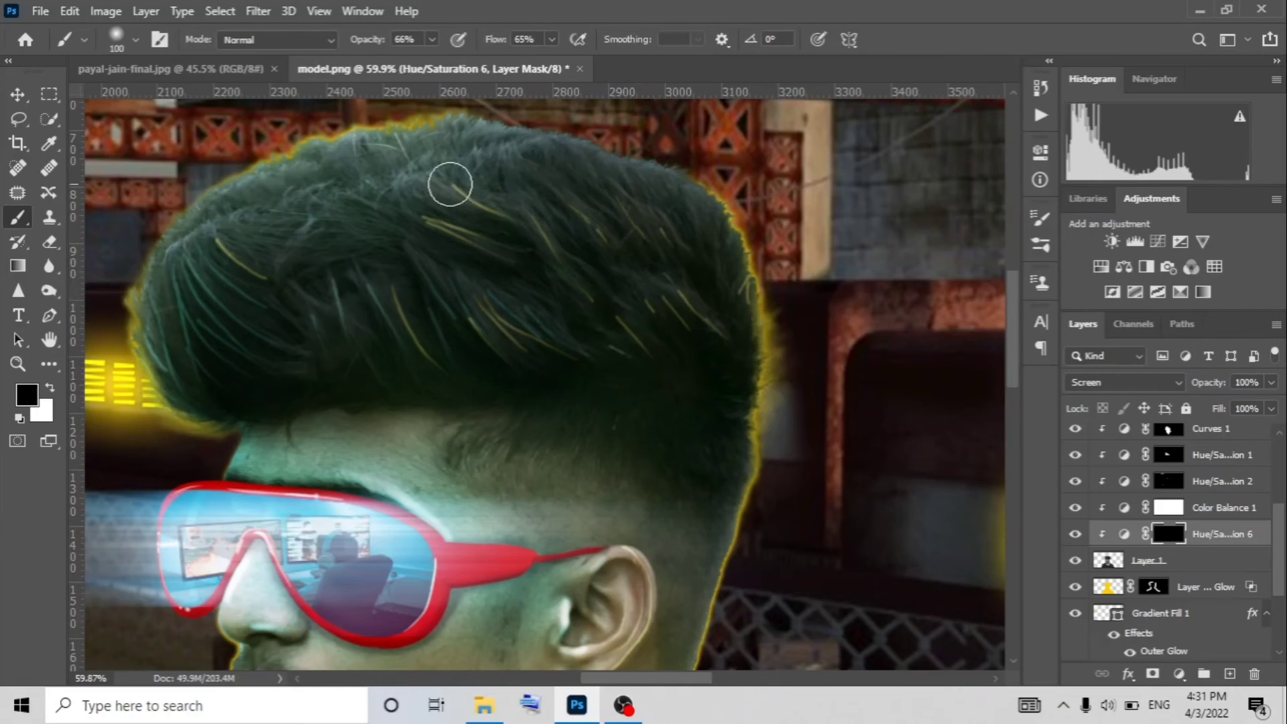
{"action": "left_click_drag", "start_coordinate": [627, 234], "coordinate": [211, 212]}
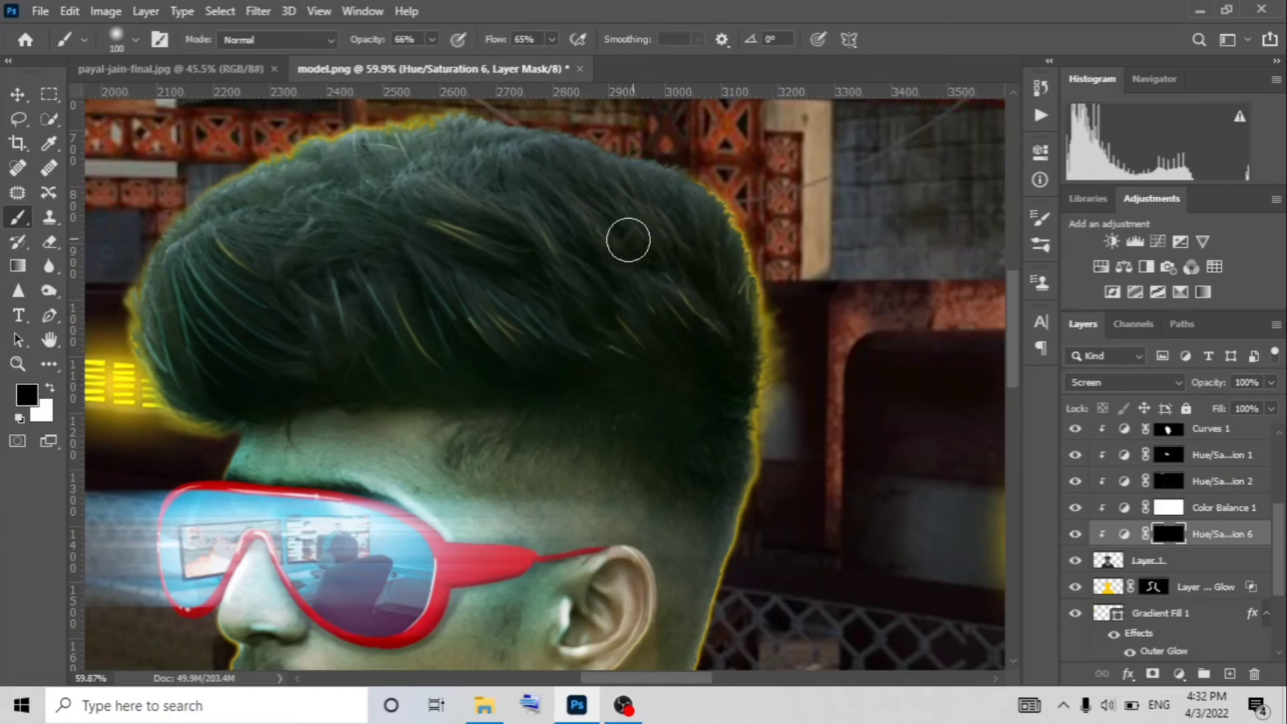
{"action": "scroll", "coordinate": [603, 335], "scroll_direction": "down", "scroll_amount": 3}
{"action": "scroll", "coordinate": [574, 442], "scroll_direction": "down", "scroll_amount": 2}
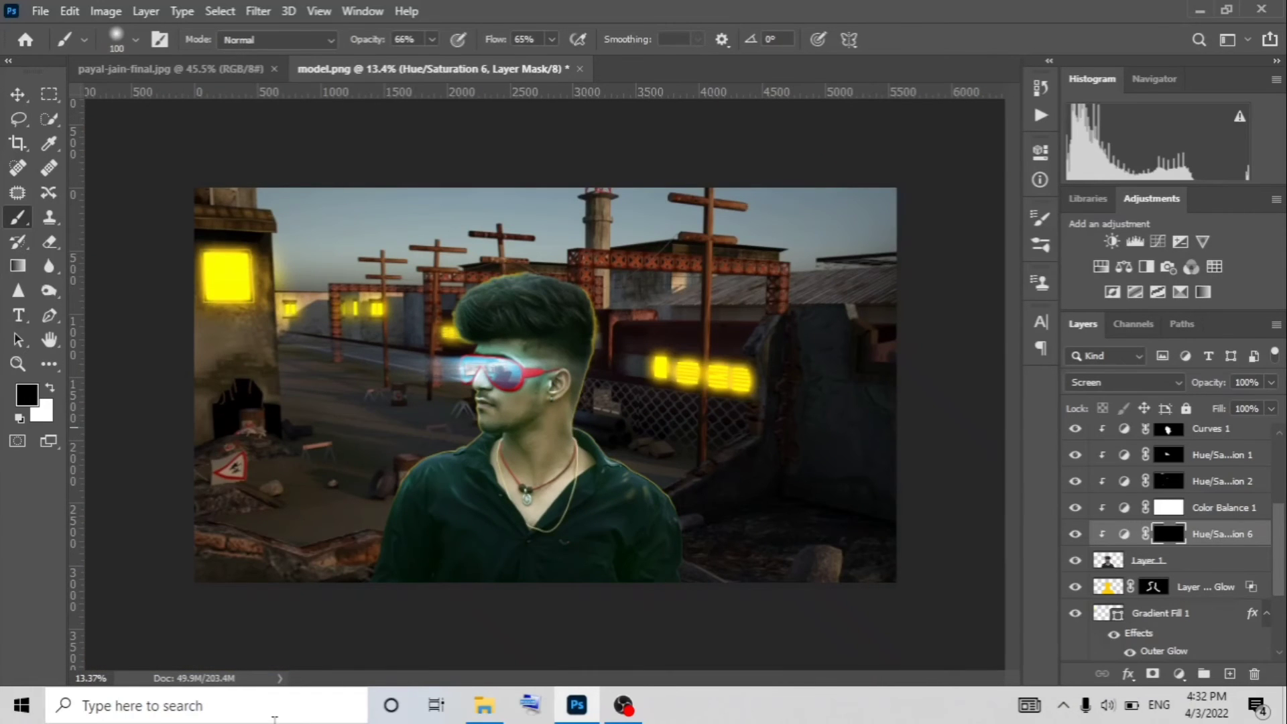
{"action": "scroll", "coordinate": [1239, 547], "scroll_direction": "down", "scroll_amount": 3}
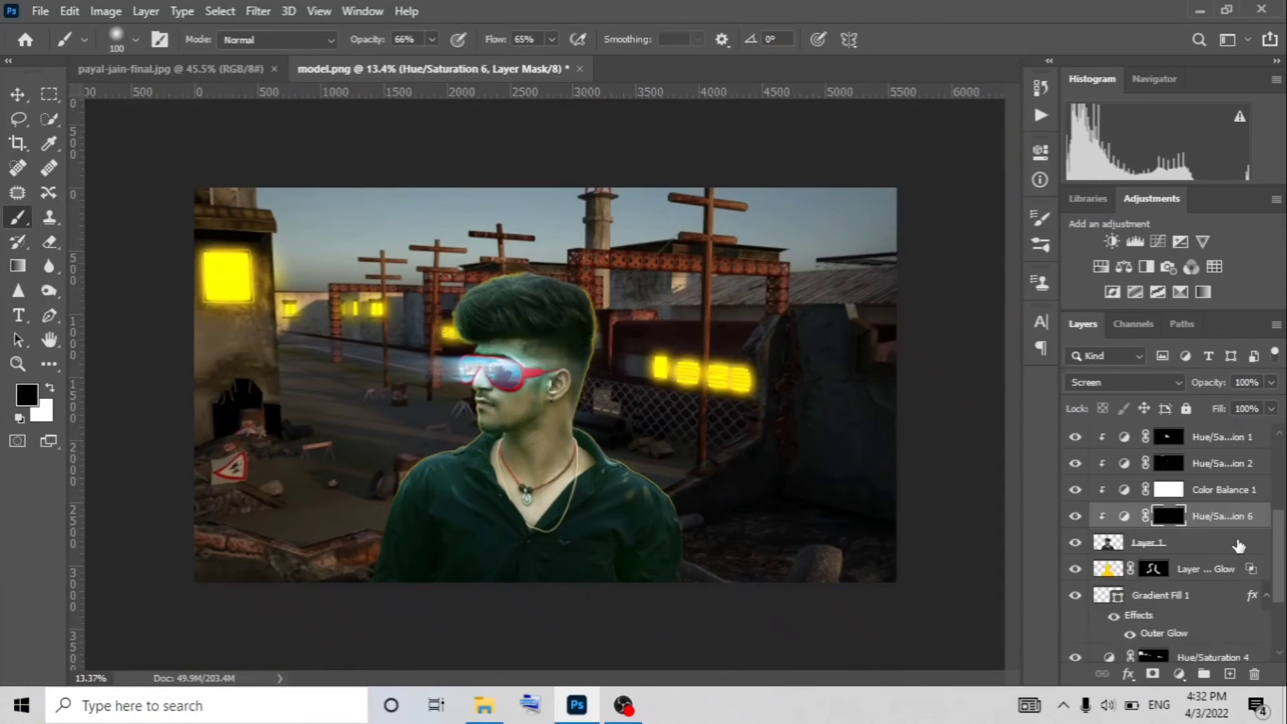
Step: Open the Camera Raw Filter on the model's Layer 1
{"action": "left_click", "coordinate": [1239, 546]}
{"action": "left_click", "coordinate": [258, 12]}
{"action": "left_click", "coordinate": [304, 120]}
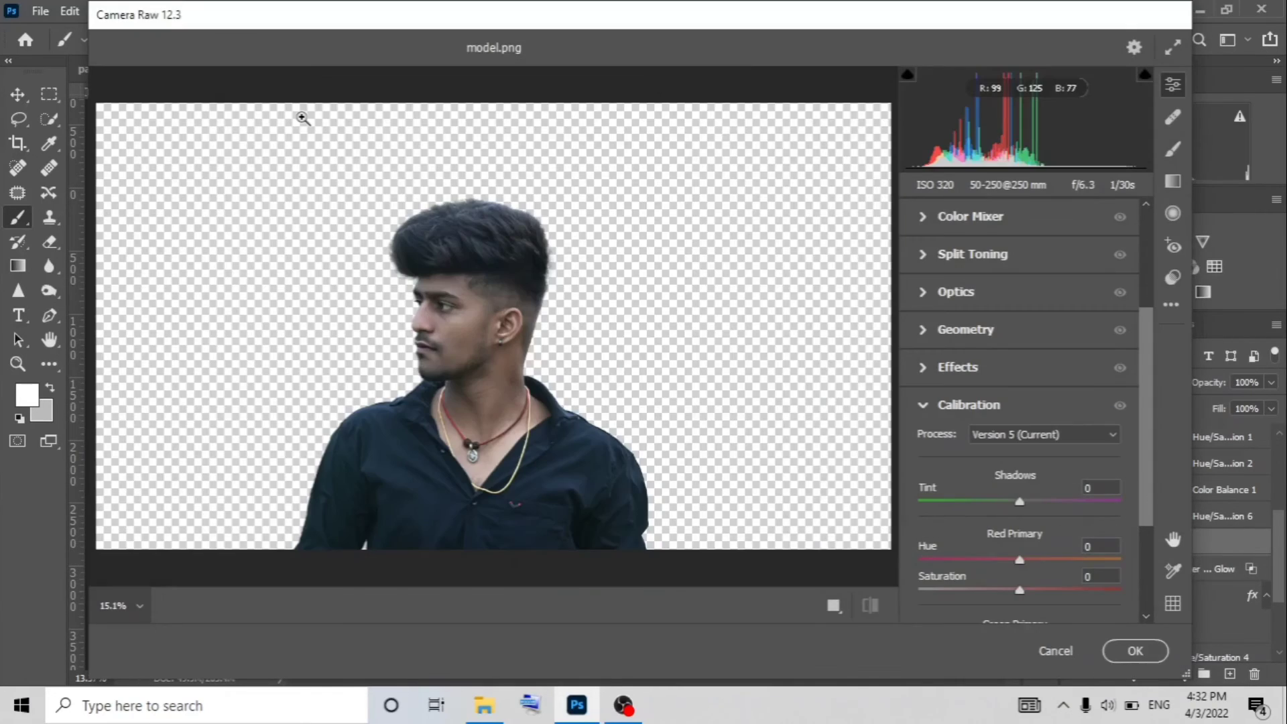
Step: Set Highlights -7, Shadows 18, Whites -9, Blacks 7, Texture 10, Clarity 13 in Camera Raw
{"action": "scroll", "coordinate": [977, 465], "scroll_direction": "up", "scroll_amount": 5}
{"action": "scroll", "coordinate": [999, 443], "scroll_direction": "up", "scroll_amount": 5}
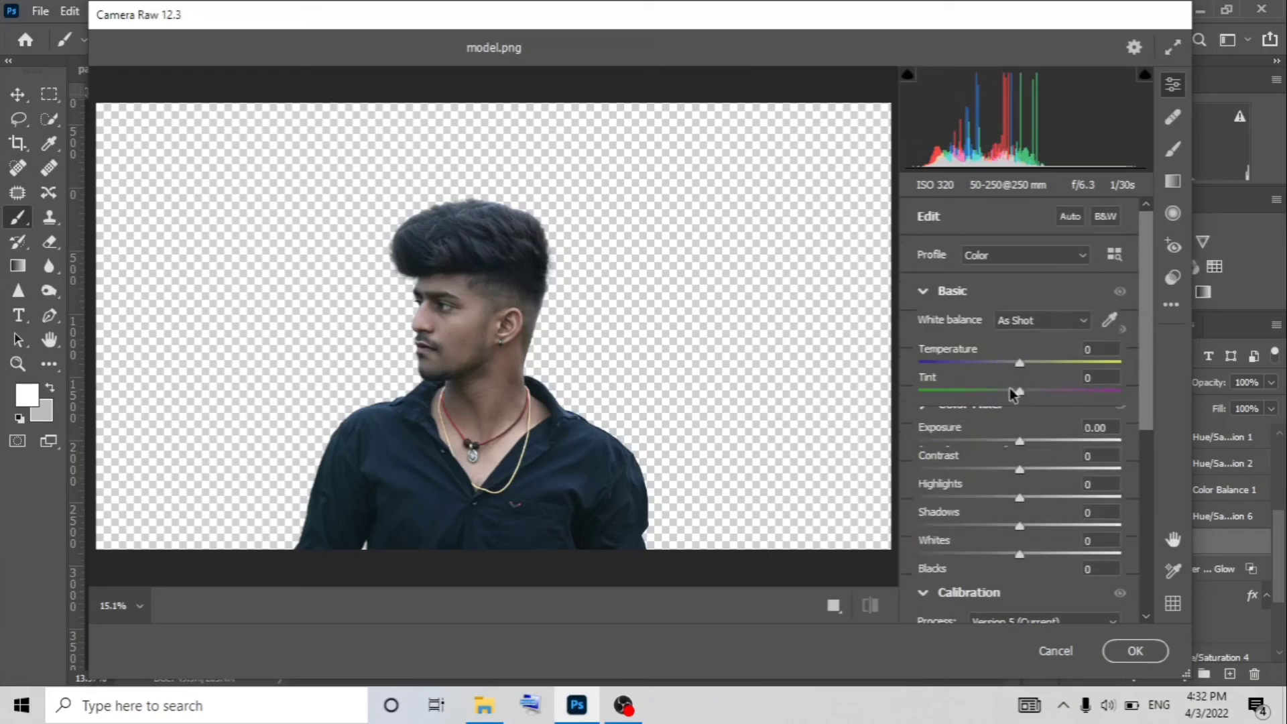
{"action": "scroll", "coordinate": [1020, 426], "scroll_direction": "up", "scroll_amount": 5}
{"action": "type", "text": "-7\t18\t-9\t7\t10\t13"}
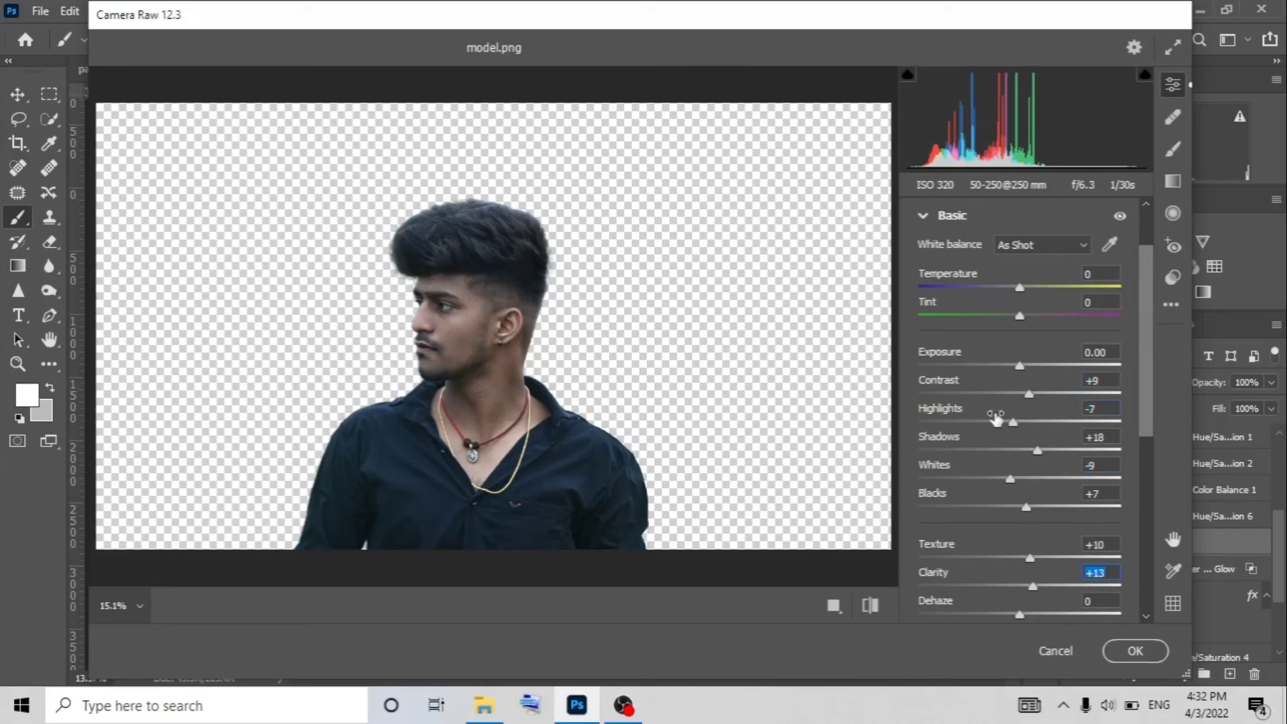
{"action": "scroll", "coordinate": [1002, 409], "scroll_direction": "down", "scroll_amount": 3}
{"action": "scroll", "coordinate": [965, 390], "scroll_direction": "up", "scroll_amount": 10}
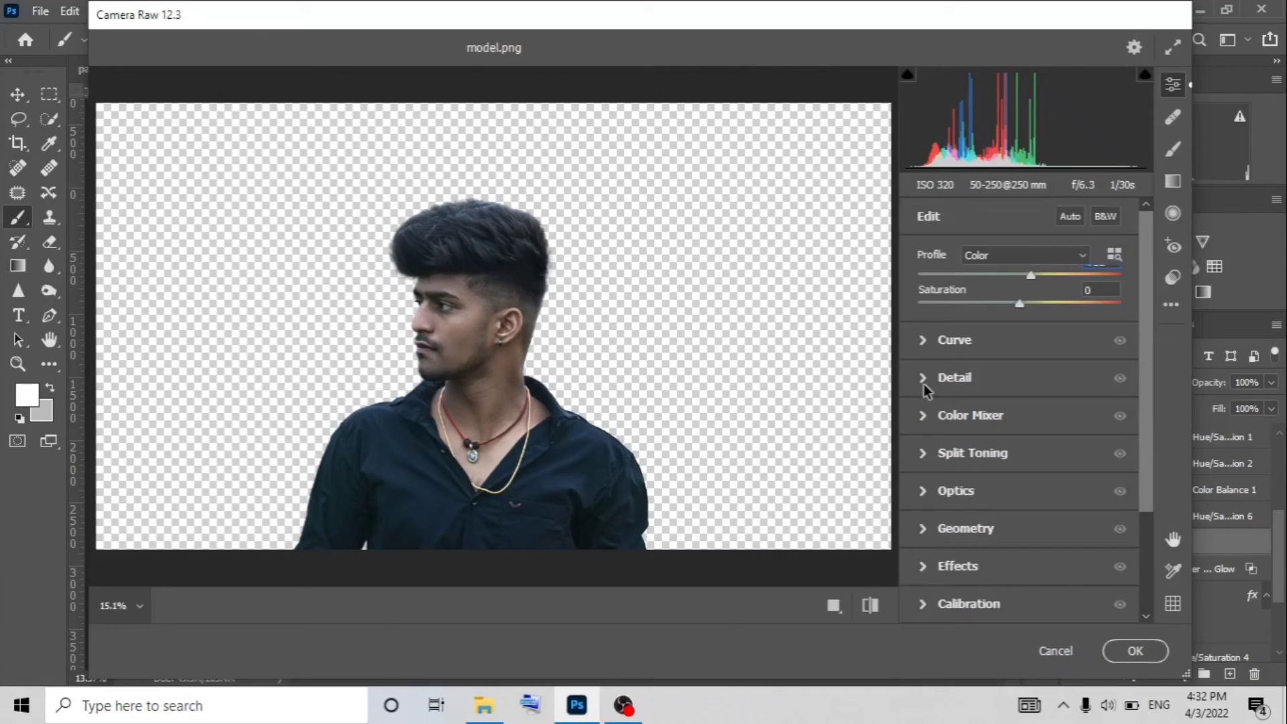
{"action": "left_click", "coordinate": [927, 382]}
{"action": "left_click", "coordinate": [1043, 409]}
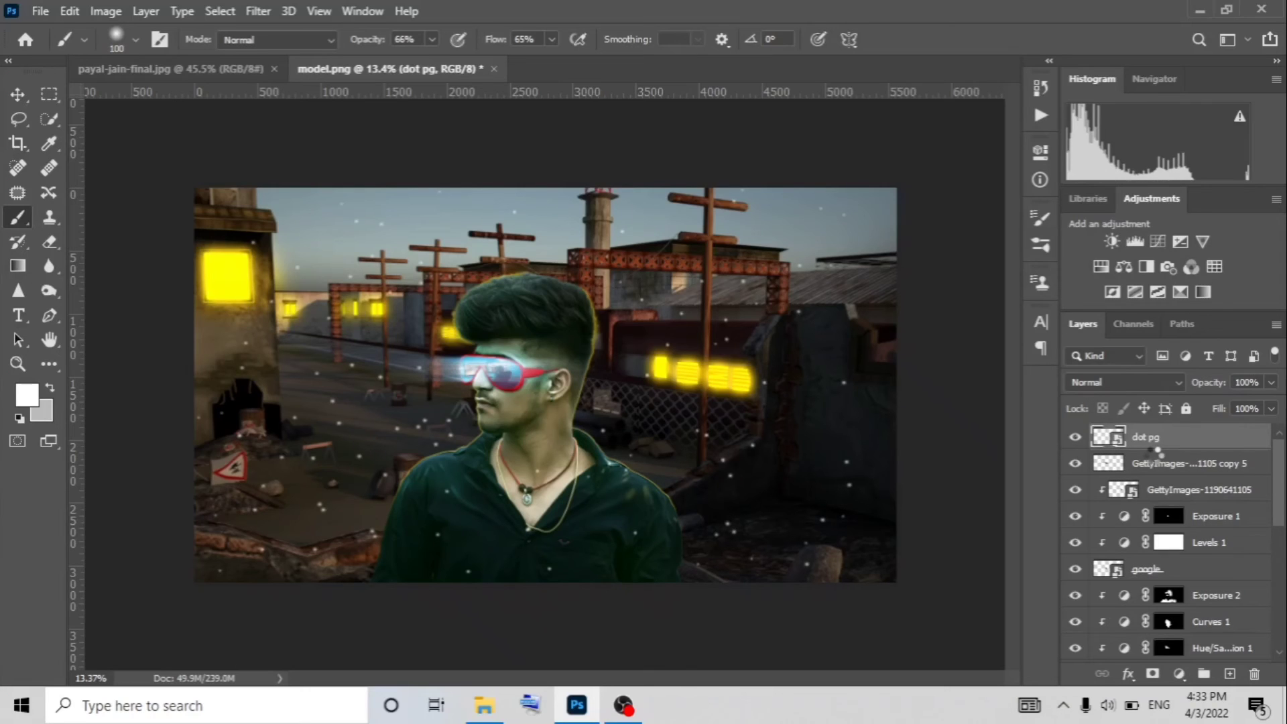
Step: Stamp all visible layers into a new layer and open the Camera Raw Filter on it
{"action": "key", "text": "ctrl+shift+alt+e"}
{"action": "left_click", "coordinate": [258, 11]}
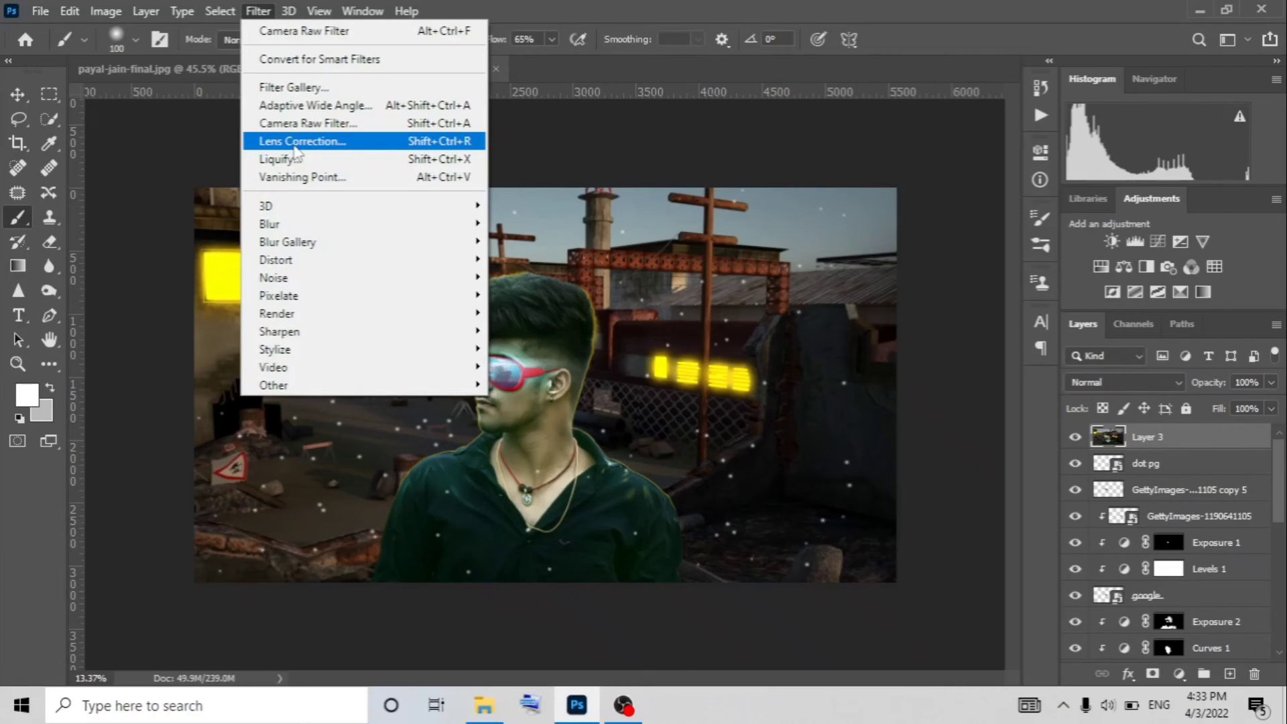
{"action": "left_click", "coordinate": [295, 142]}
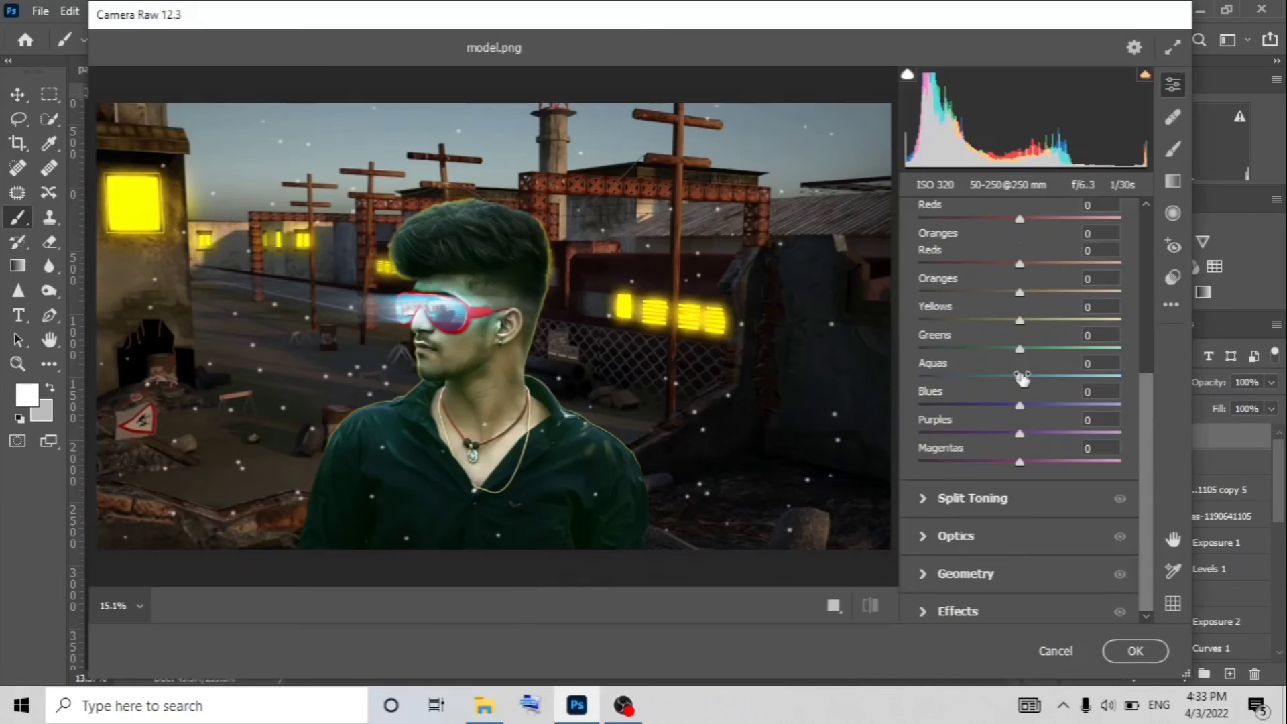
Step: Set exposure to +0.15, lift shadows, lower highlights to -6 and keep whites at zero
{"action": "scroll", "coordinate": [1022, 379], "scroll_direction": "up", "scroll_amount": 10}
{"action": "mouse_move", "coordinate": [1019, 366]}
{"action": "left_mouse_down"}
{"action": "mouse_move", "coordinate": [1026, 394]}
{"action": "mouse_move", "coordinate": [1006, 423]}
{"action": "left_mouse_up"}
{"action": "mouse_move", "coordinate": [1020, 450]}
{"action": "left_mouse_down"}
{"action": "mouse_move", "coordinate": [1051, 456]}
{"action": "mouse_move", "coordinate": [1020, 423]}
{"action": "left_mouse_up"}
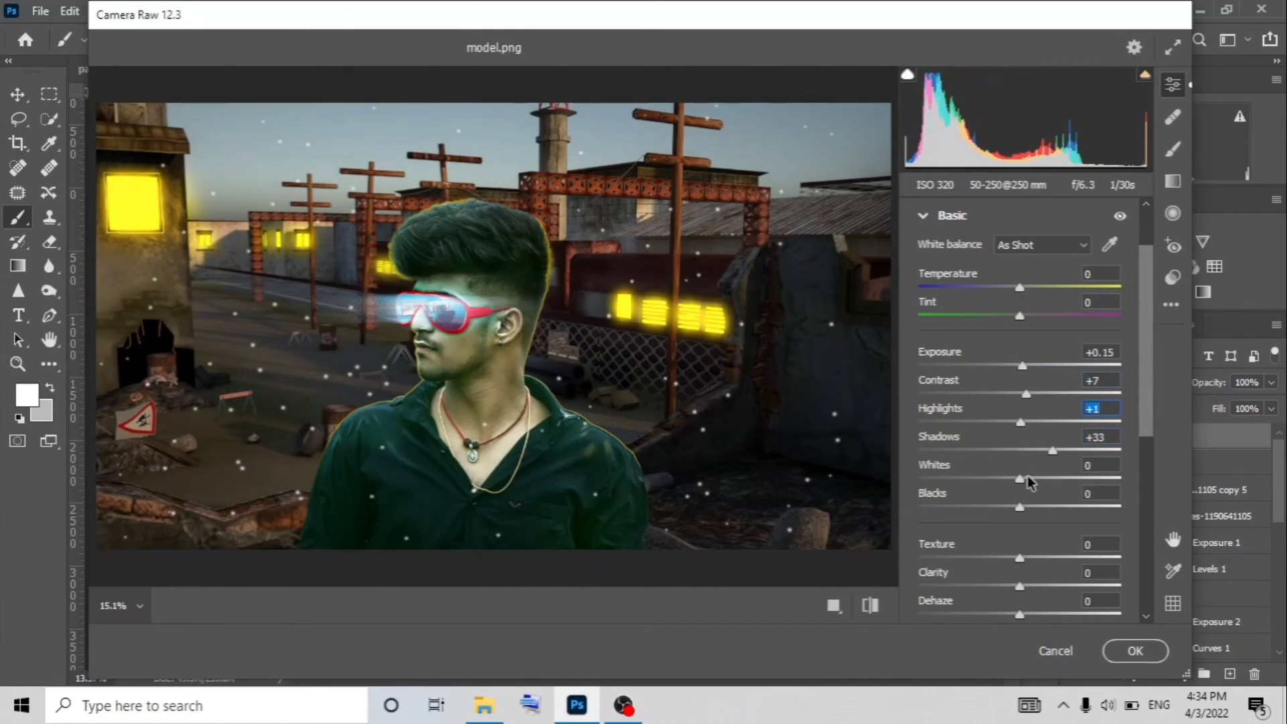
{"action": "left_click_drag", "start_coordinate": [1020, 479], "coordinate": [1007, 479]}
{"action": "left_click_drag", "start_coordinate": [1020, 506], "coordinate": [1015, 511]}
{"action": "double_click", "coordinate": [1007, 479]}
{"action": "left_click_drag", "start_coordinate": [1020, 422], "coordinate": [1017, 440]}
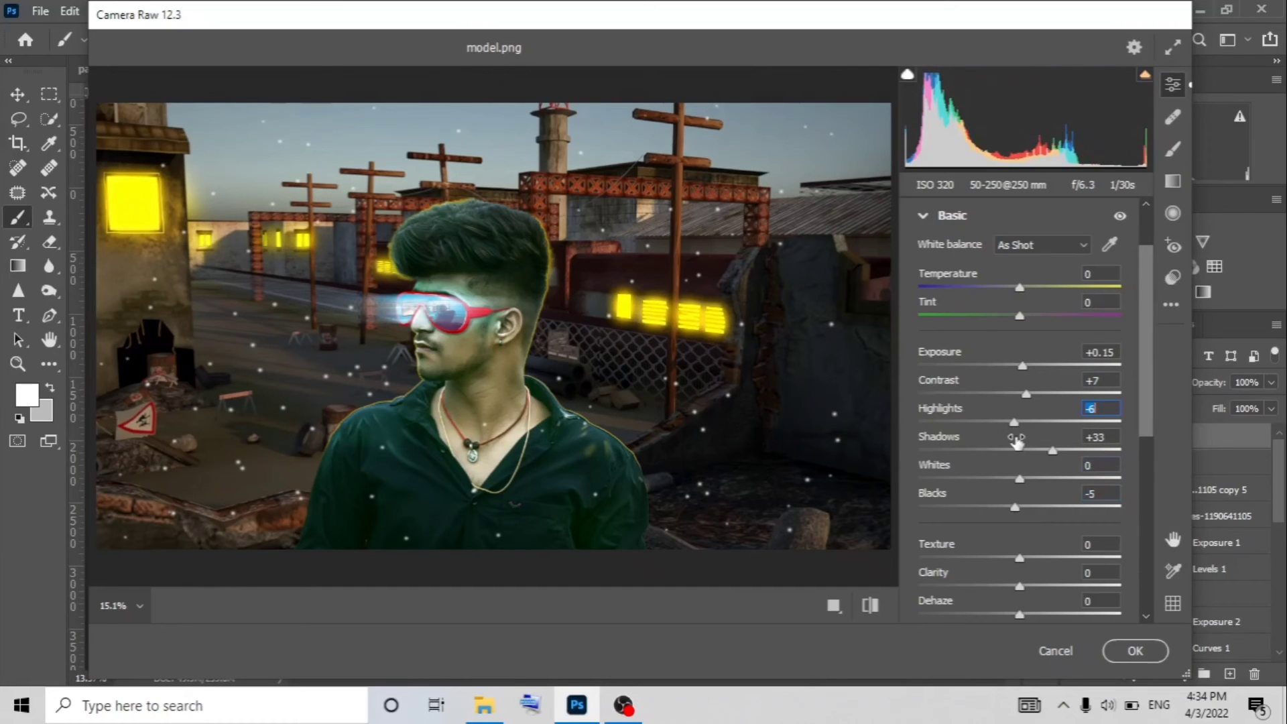
Step: Raise texture to +14 and clarity to +17, adjust vibrance, and expand the Calibration settings
{"action": "left_click_drag", "start_coordinate": [1019, 558], "coordinate": [1033, 558]}
{"action": "left_click_drag", "start_coordinate": [1020, 586], "coordinate": [1036, 586]}
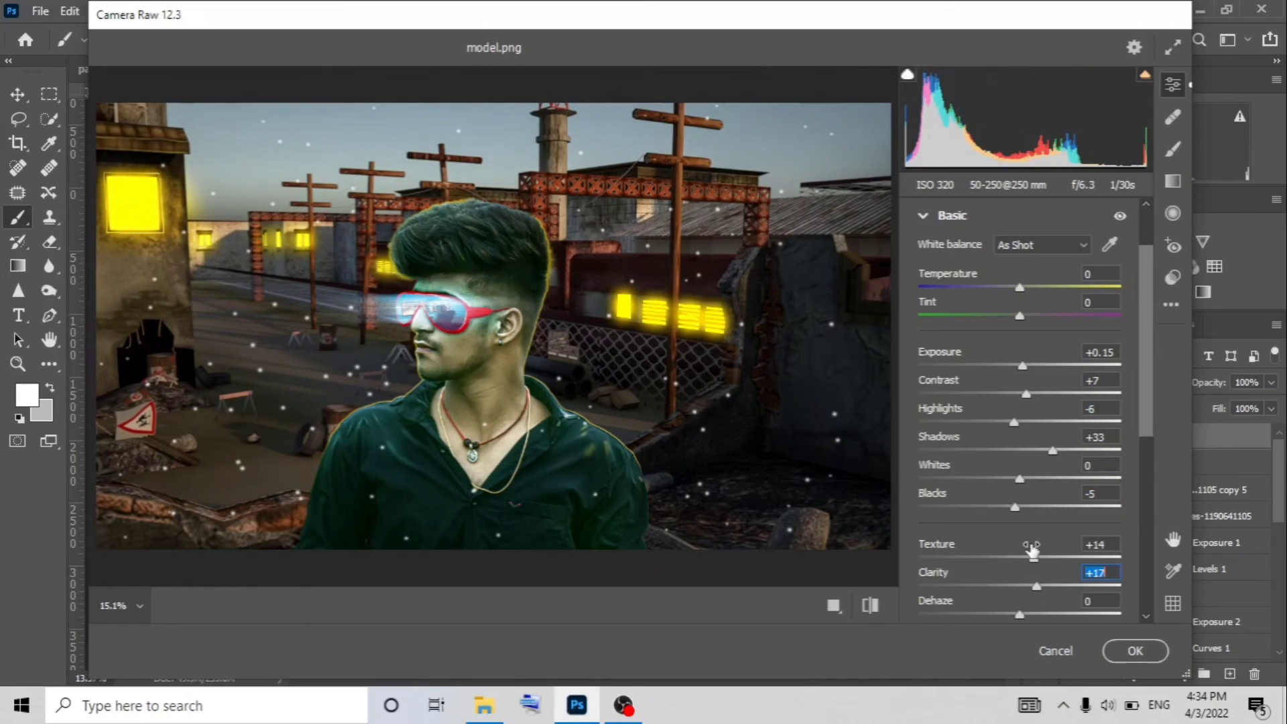
{"action": "scroll", "coordinate": [1033, 549], "scroll_direction": "down", "scroll_amount": 3}
{"action": "left_click_drag", "start_coordinate": [1020, 482], "coordinate": [1028, 485]}
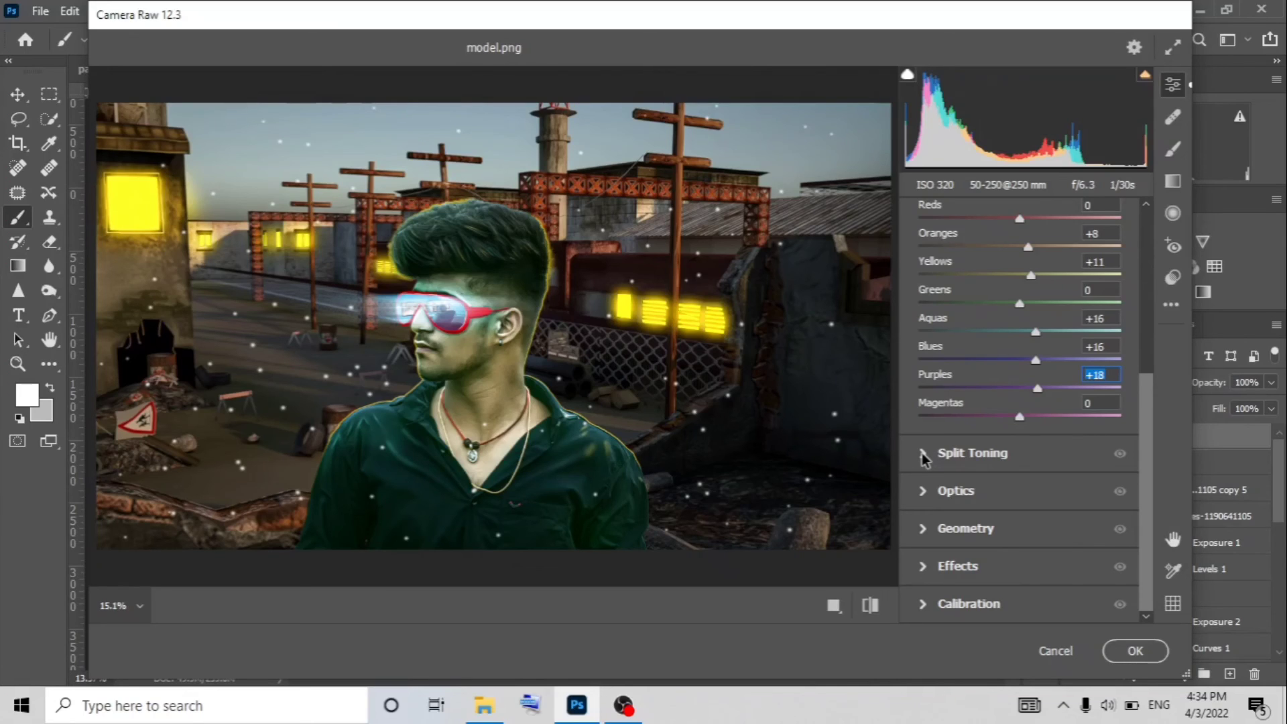
{"action": "left_click", "coordinate": [925, 604]}
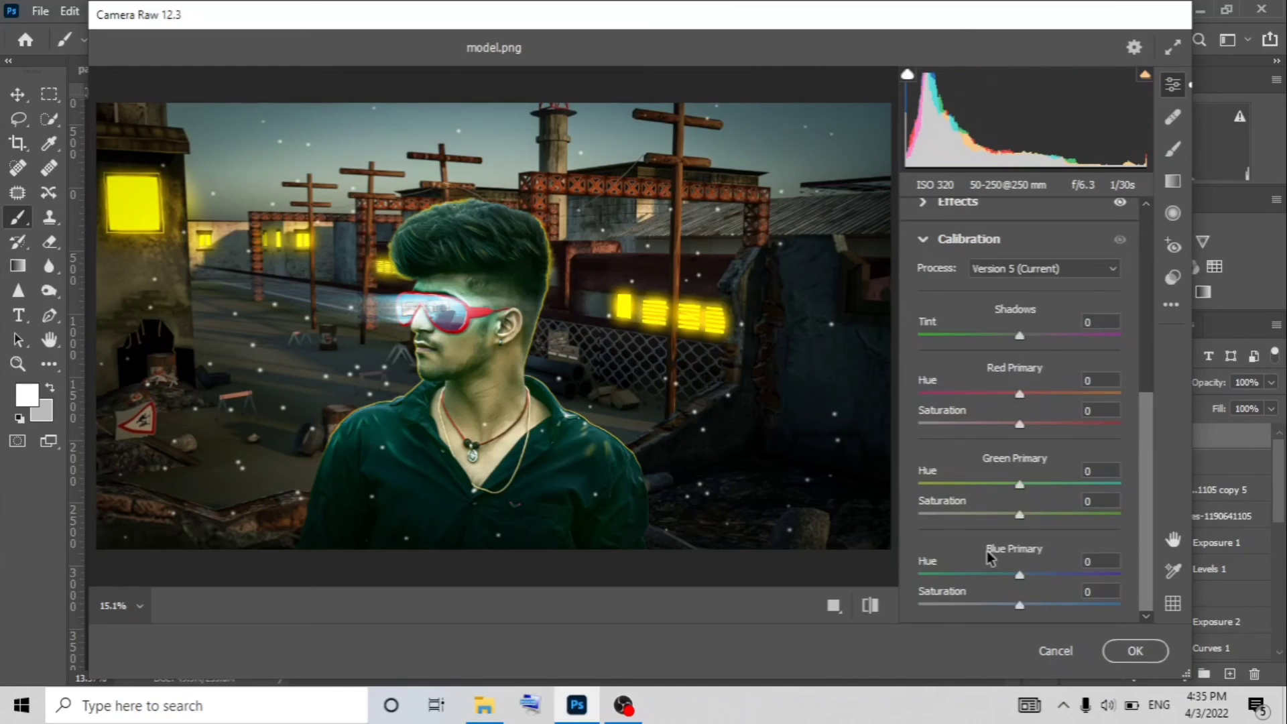